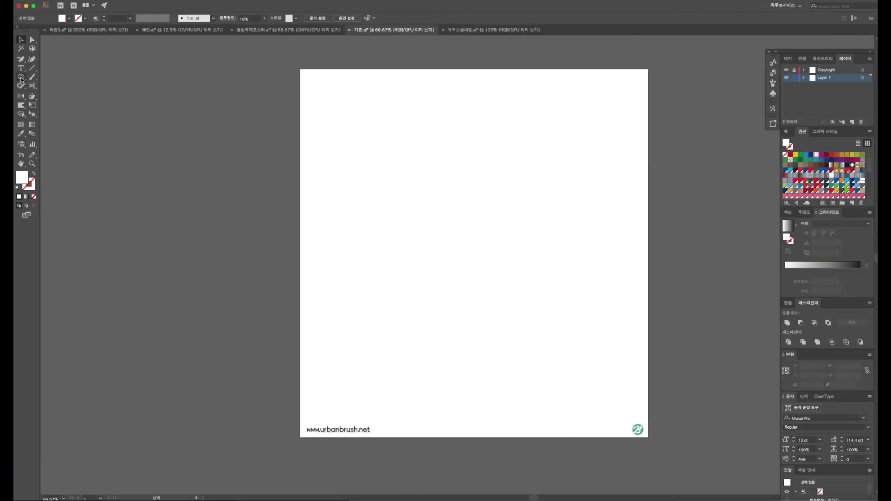
# - Draw two rounded rectangles with an 8 pt outline on the artboard
pyautogui.click(21, 78)
pyautogui.click(38, 86)
pyautogui.moveTo(375, 186); pyautogui.dragTo(408, 243)
pyautogui.click(104, 18)
pyautogui.click(104, 17)
pyautogui.click(104, 16)
pyautogui.moveTo(474, 293); pyautogui.dragTo(433, 253)
# - Shift the second rectangle up-left, round its corners, and place a duplicate lower-left
pyautogui.press('v')
pyautogui.moveTo(475, 275)
pyautogui.mouseDown()
pyautogui.moveTo(402, 242)
pyautogui.moveTo(399, 252)
pyautogui.mouseUp()
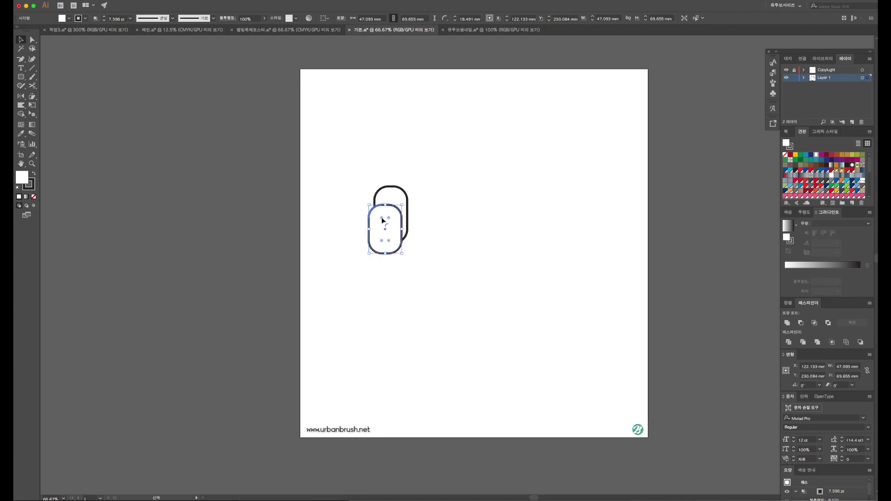
pyautogui.moveTo(383, 225); pyautogui.dragTo(384, 227)
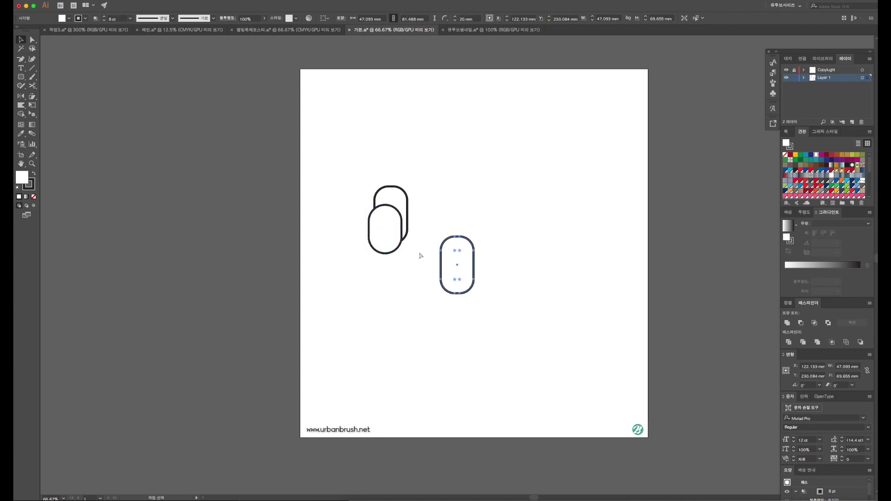
pyautogui.hotkey('ctrl', 'c')
pyautogui.hotkey('ctrl', 'v')
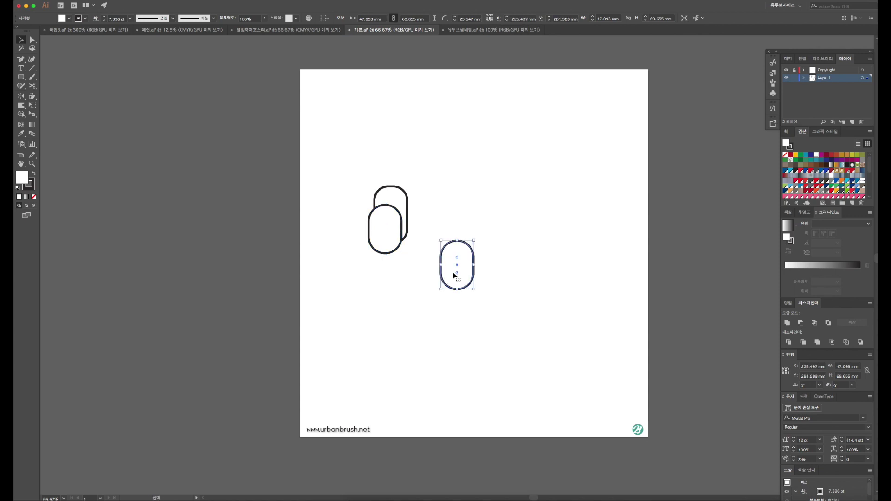
pyautogui.moveTo(447, 274); pyautogui.dragTo(371, 258)
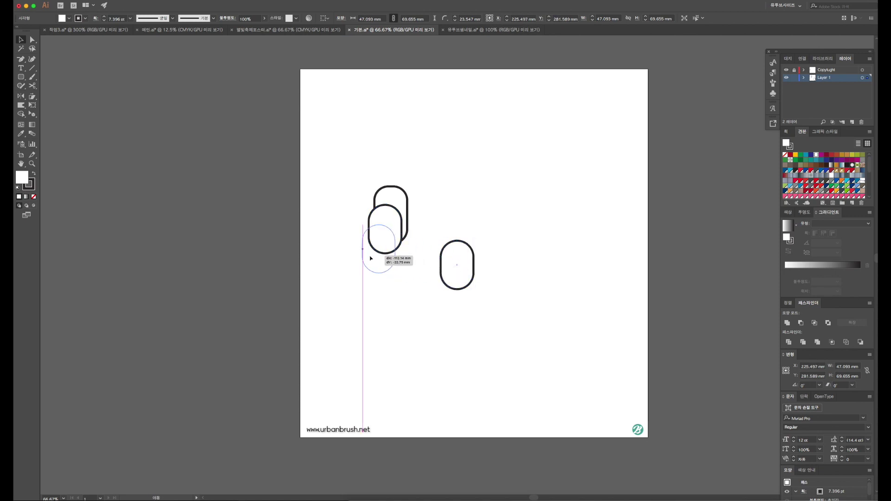
pyautogui.moveTo(371, 258); pyautogui.dragTo(382, 269)
# - Tighten the bottom shape's corners and marquee-select all three rectangles
pyautogui.press('a')
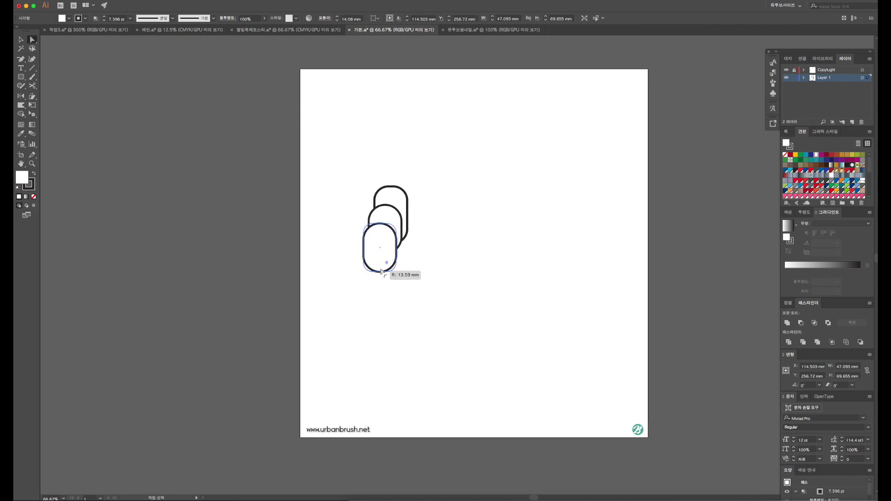
pyautogui.press('v')
pyautogui.moveTo(382, 269); pyautogui.dragTo(381, 265)
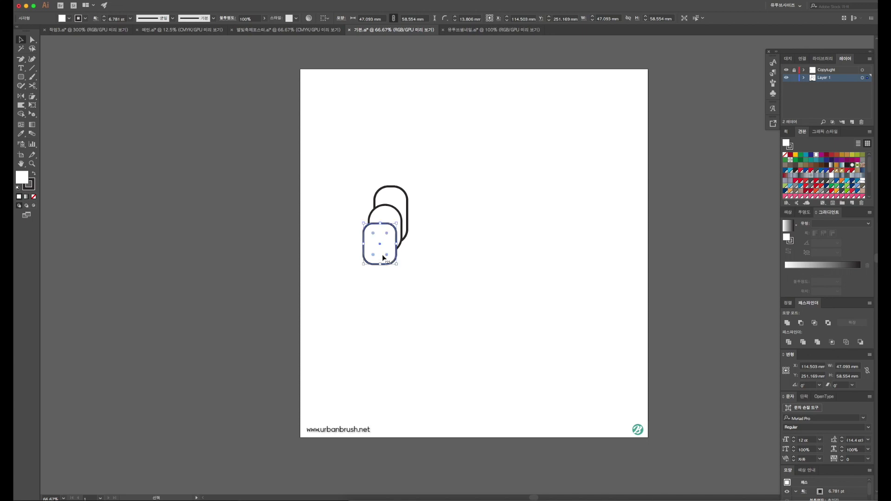
pyautogui.click(429, 160)
pyautogui.moveTo(427, 159); pyautogui.dragTo(360, 267)
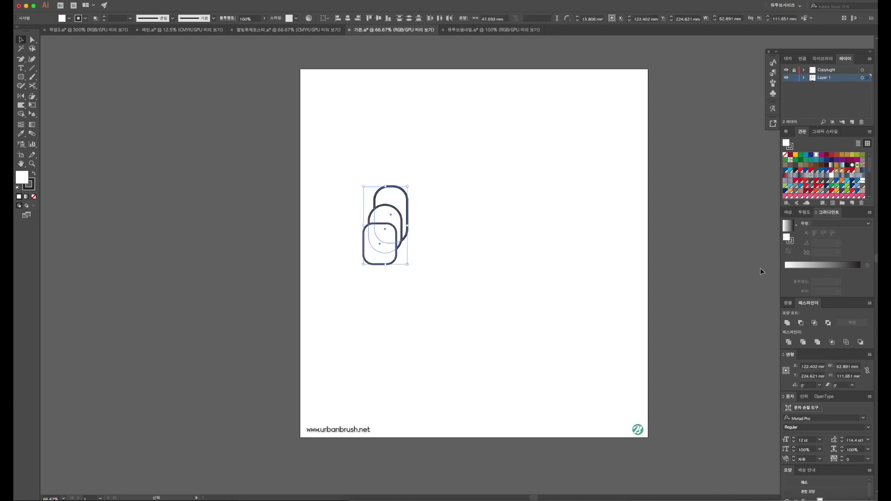
# - Unite the three stacked shapes into one outline and paste a copy
pyautogui.click(788, 324)
pyautogui.click(446, 241)
pyautogui.click(408, 221)
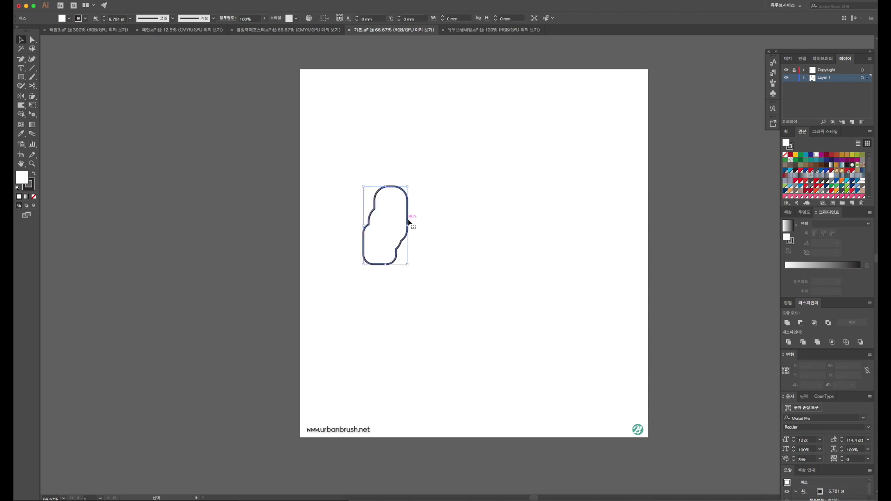
pyautogui.hotkey('ctrl', 'c')
pyautogui.hotkey('ctrl', 'v')
# - Reflect the copy and position it beside the original as a mirrored half
pyautogui.rightClick(481, 243)
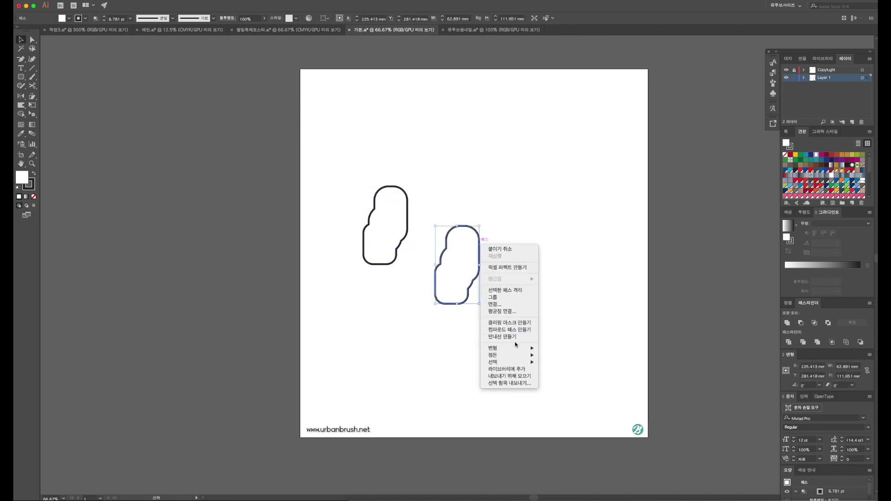
pyautogui.click(572, 375)
pyautogui.press('Return')
pyautogui.moveTo(448, 274); pyautogui.dragTo(415, 229)
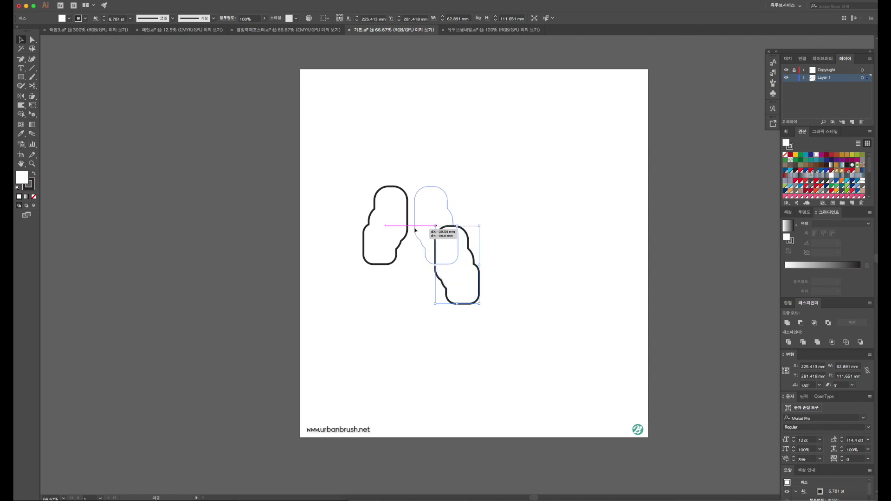
pyautogui.moveTo(415, 229); pyautogui.dragTo(416, 229)
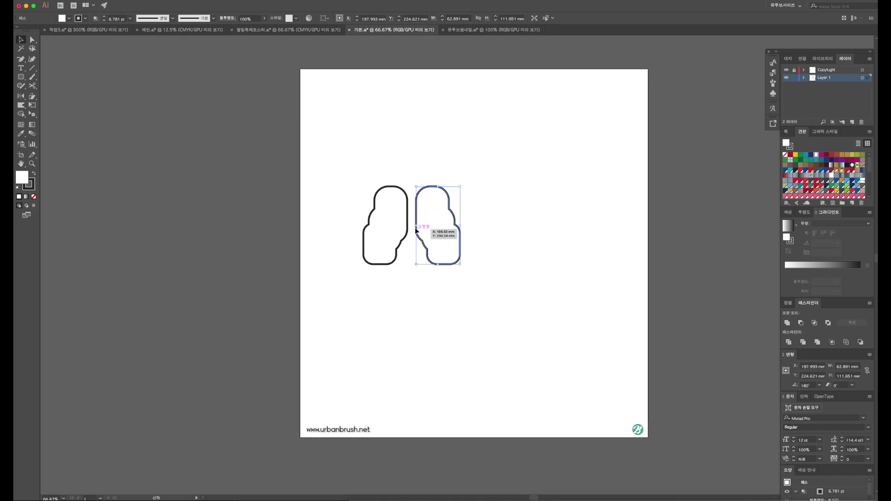
pyautogui.click(193, 126)
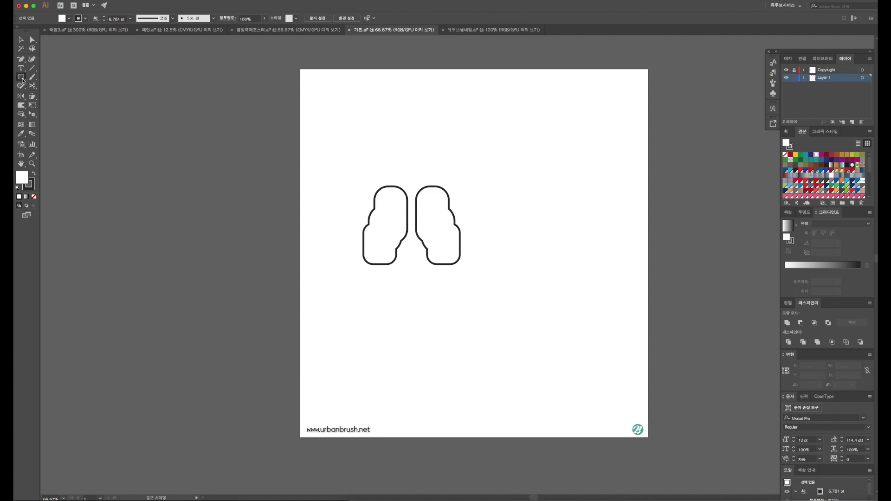
# - Draw a rectangle across both halves' bottoms and round its corners
pyautogui.moveTo(22, 81); pyautogui.dragTo(44, 78)
pyautogui.moveTo(379, 246)
pyautogui.mouseDown()
pyautogui.moveTo(443, 289)
pyautogui.moveTo(424, 276)
pyautogui.mouseUp()
pyautogui.press('v')
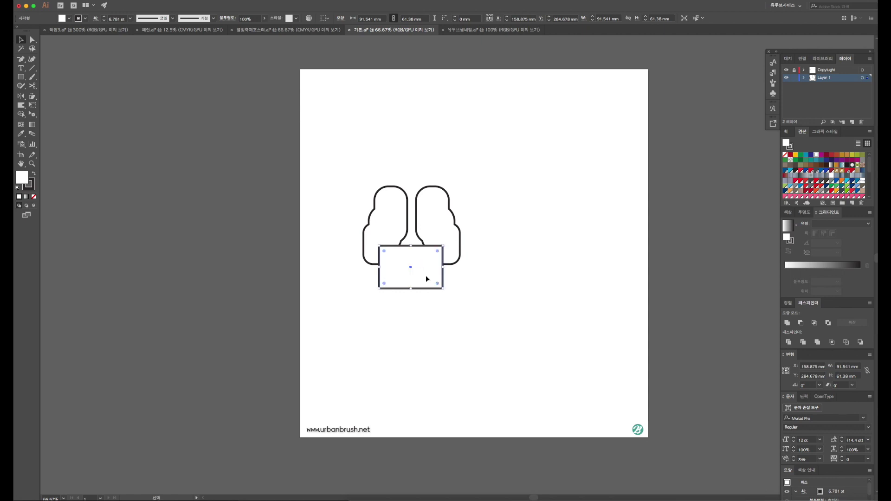
pyautogui.moveTo(437, 283); pyautogui.dragTo(431, 276)
pyautogui.click(476, 263)
pyautogui.click(21, 77)
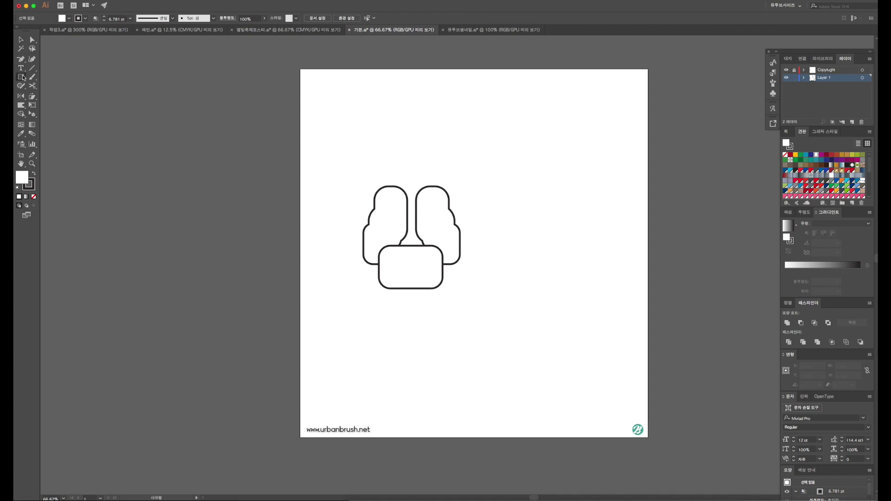
pyautogui.moveTo(23, 77); pyautogui.dragTo(44, 77)
# - Fill the gap between halves with a rectangle and Unite everything into one outline
pyautogui.moveTo(391, 186); pyautogui.dragTo(432, 251)
pyautogui.press('v')
pyautogui.moveTo(478, 171); pyautogui.dragTo(371, 302)
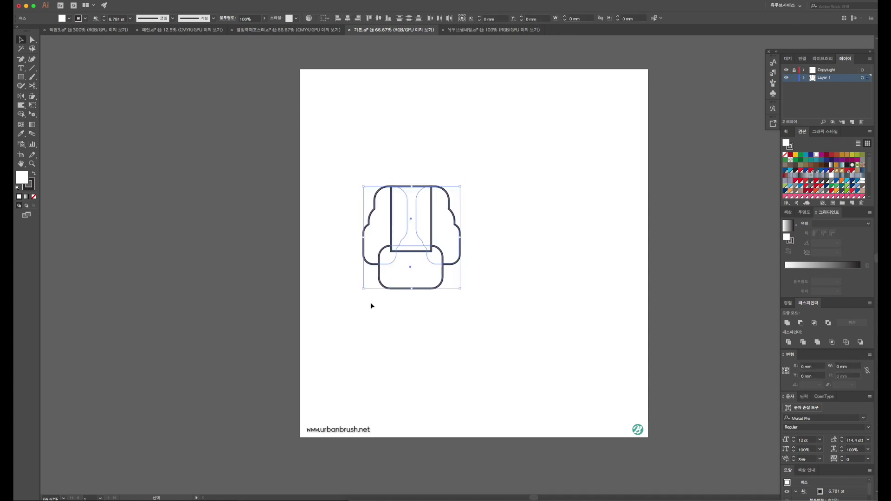
pyautogui.click(788, 322)
pyautogui.click(496, 238)
pyautogui.click(408, 217)
# - Round the outline's top-left, left inner and upper-left notch corners (notch to 8.78 mm)
pyautogui.press('a')
pyautogui.moveTo(389, 201); pyautogui.dragTo(394, 207)
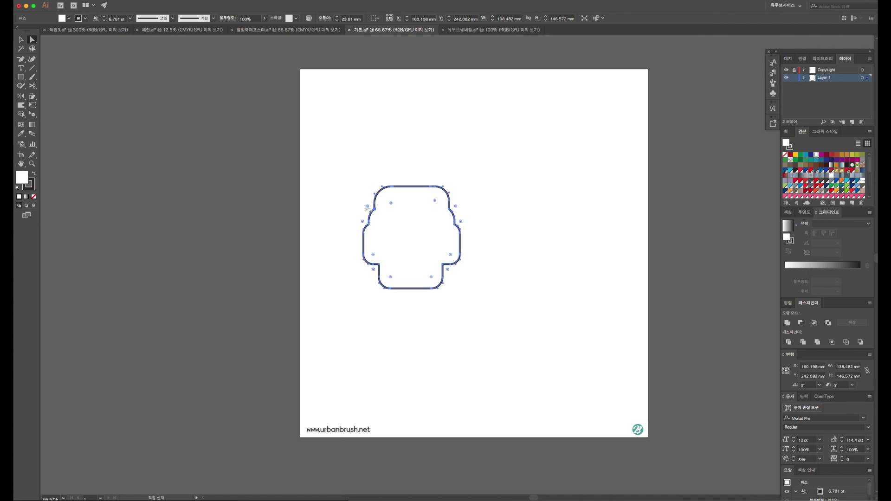
pyautogui.moveTo(369, 207)
pyautogui.mouseDown()
pyautogui.moveTo(360, 204)
pyautogui.moveTo(362, 217)
pyautogui.mouseUp()
pyautogui.click(351, 222)
pyautogui.press('v')
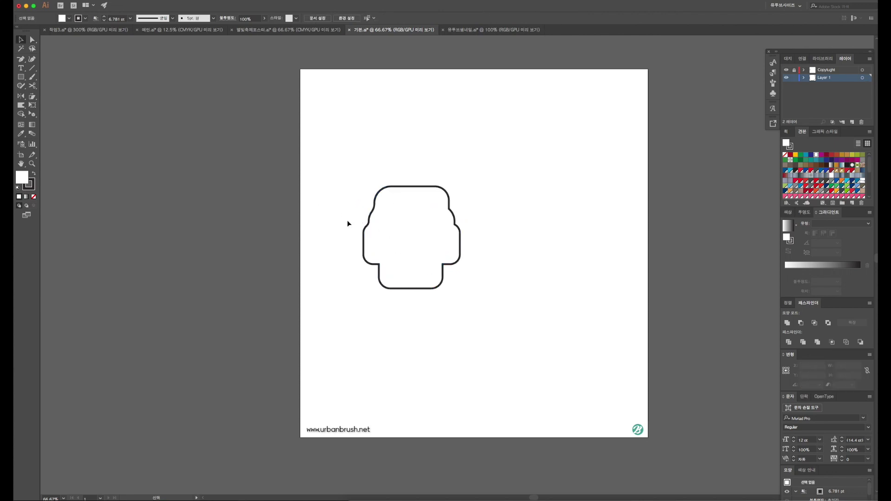
pyautogui.scroll(1, 347, 220)
pyautogui.click(443, 274)
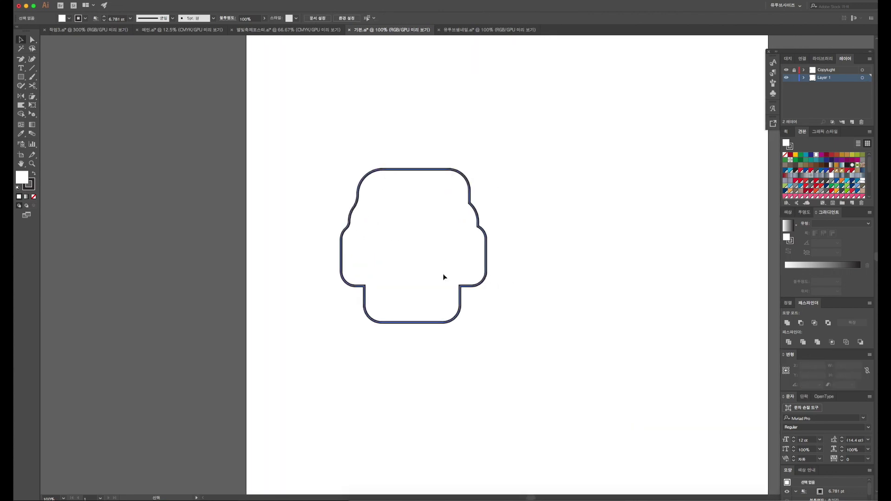
pyautogui.press('a')
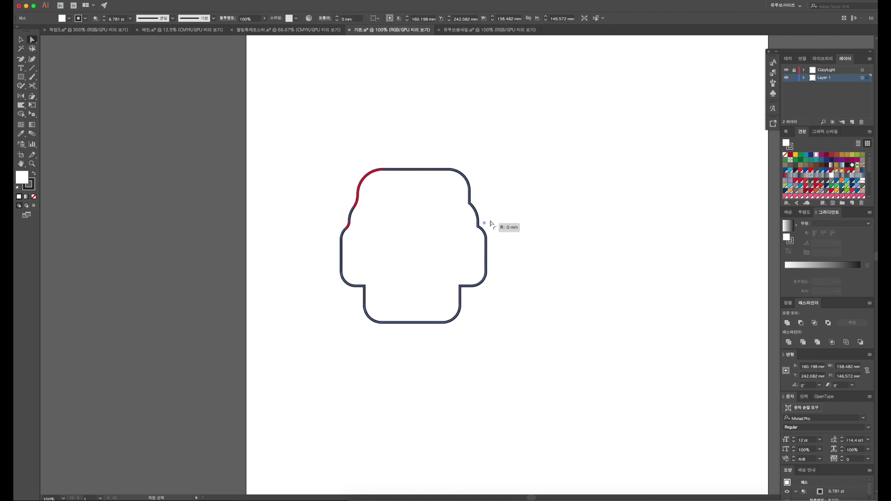
pyautogui.moveTo(485, 223); pyautogui.dragTo(491, 202)
pyautogui.click(511, 205)
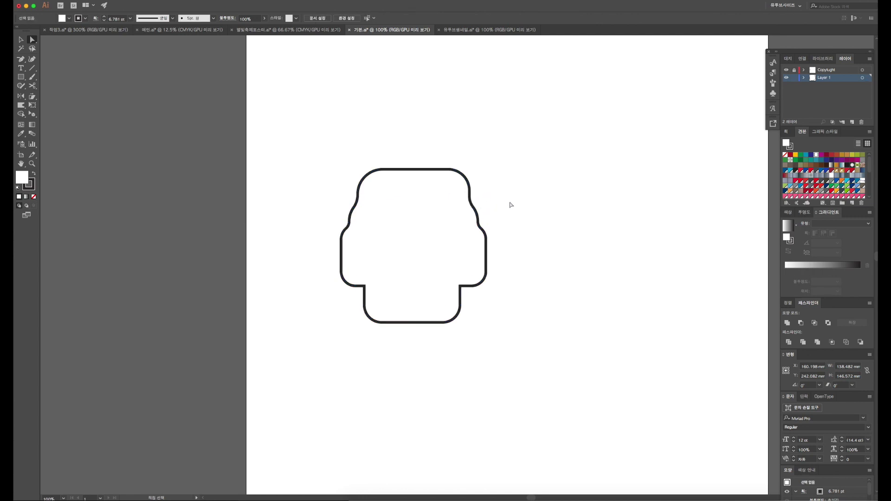
# - Add an anchor on the top-right curve and delete the top-right corner segment
pyautogui.click(469, 186)
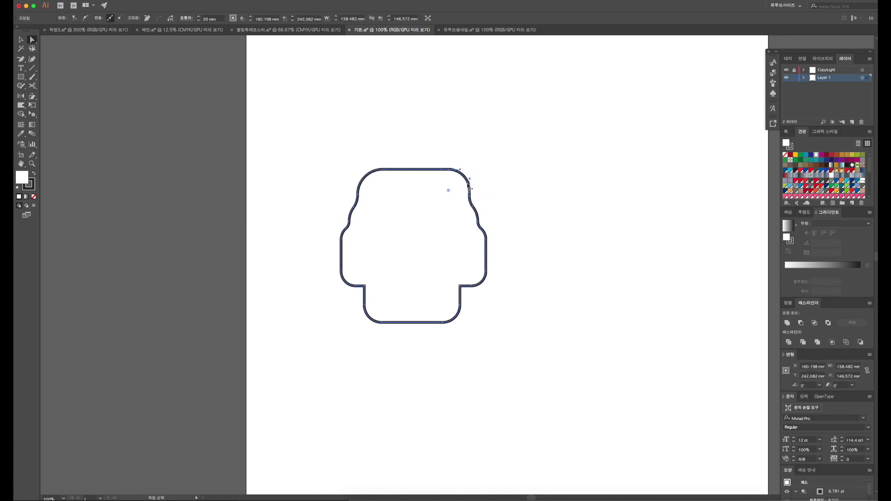
pyautogui.press('+')
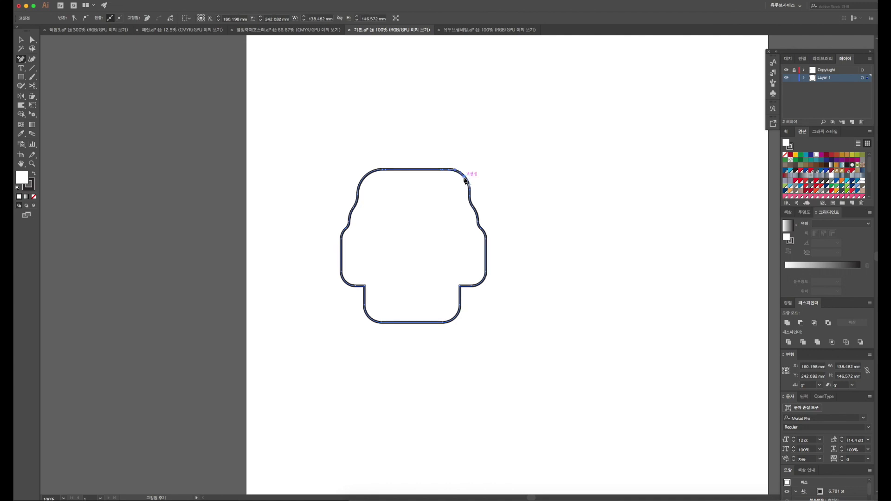
pyautogui.click(467, 181)
pyautogui.press('Return')
pyautogui.press('a')
pyautogui.click(488, 175)
pyautogui.press('Delete')
pyautogui.press('Delete')
pyautogui.hotkey('ctrl', 'z')
pyautogui.click(491, 187)
pyautogui.press('v')
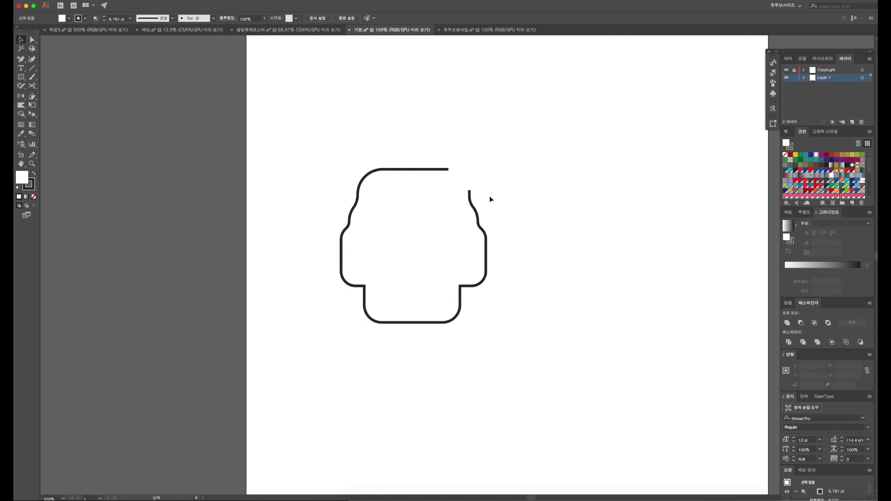
pyautogui.click(399, 174)
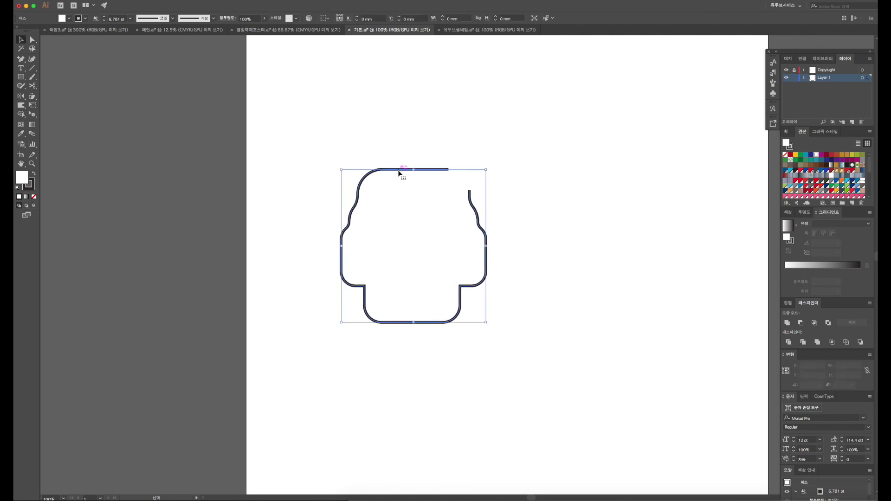
# - Draw a large rectangle from the skull's top extending over its right side
pyautogui.click(520, 215)
pyautogui.scroll(-1, 520, 214)
pyautogui.hscroll(3, 520, 215)
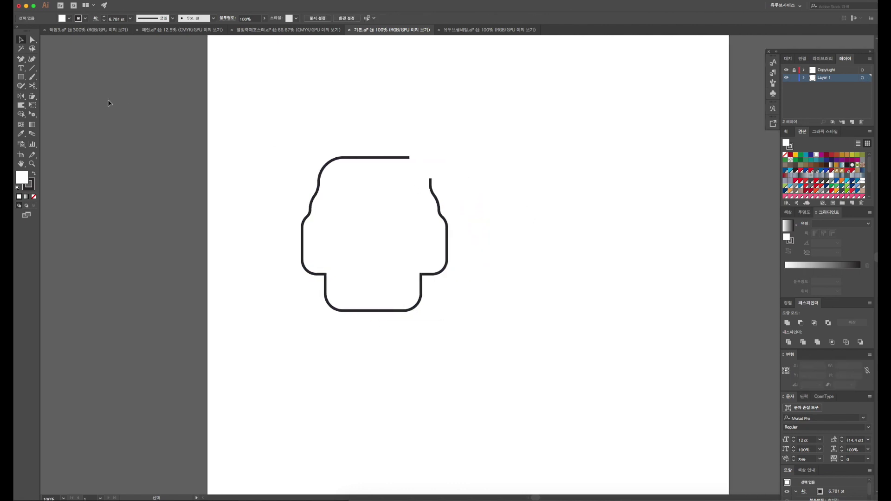
pyautogui.click(25, 78)
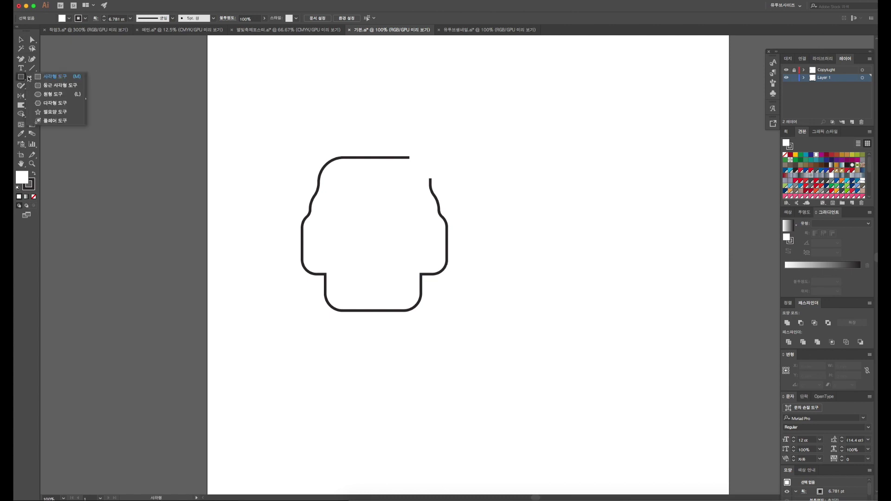
pyautogui.click(44, 78)
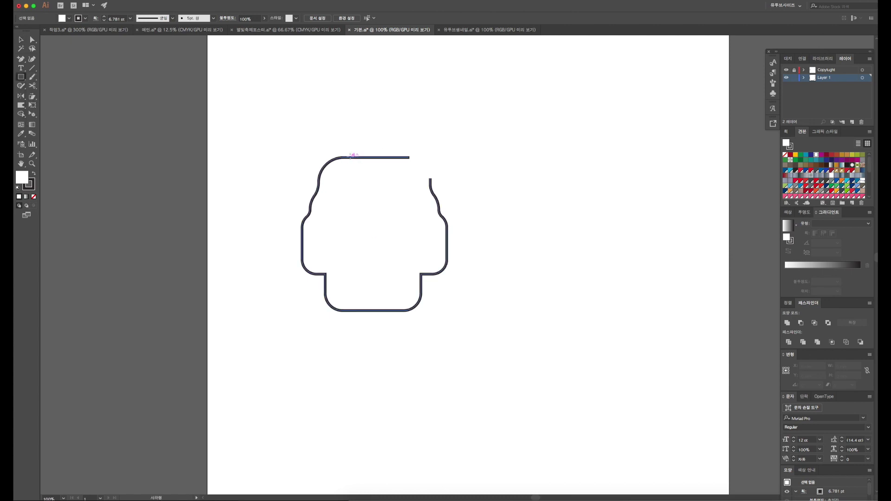
pyautogui.moveTo(351, 156); pyautogui.dragTo(490, 275)
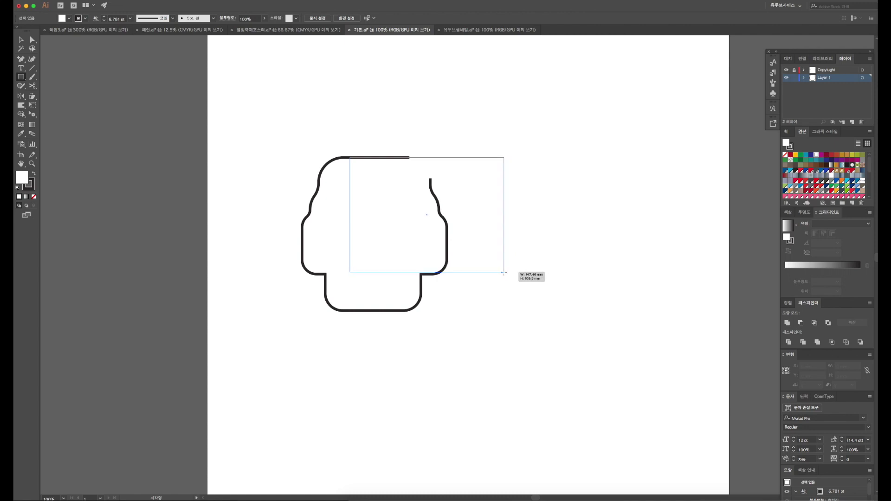
pyautogui.moveTo(490, 274); pyautogui.dragTo(495, 275)
# - Round the new rectangle's corners to about 42 mm
pyautogui.press('a')
pyautogui.moveTo(489, 164); pyautogui.dragTo(451, 192)
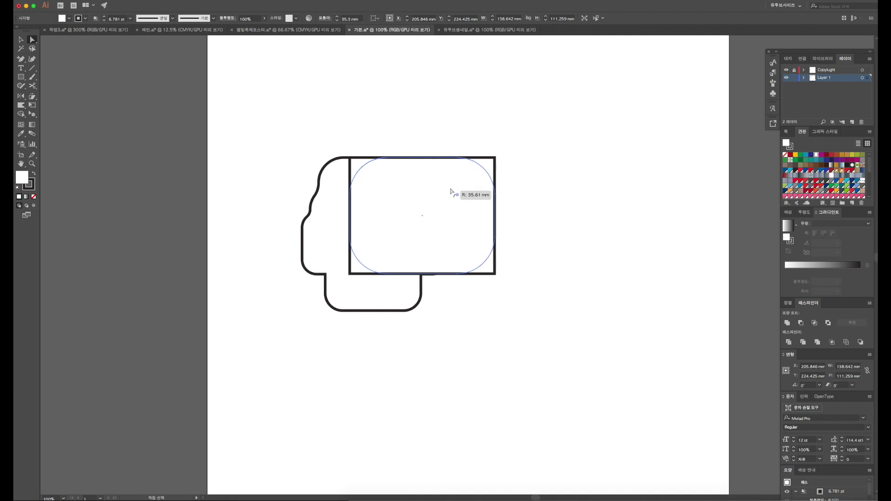
pyautogui.moveTo(450, 191); pyautogui.dragTo(440, 193)
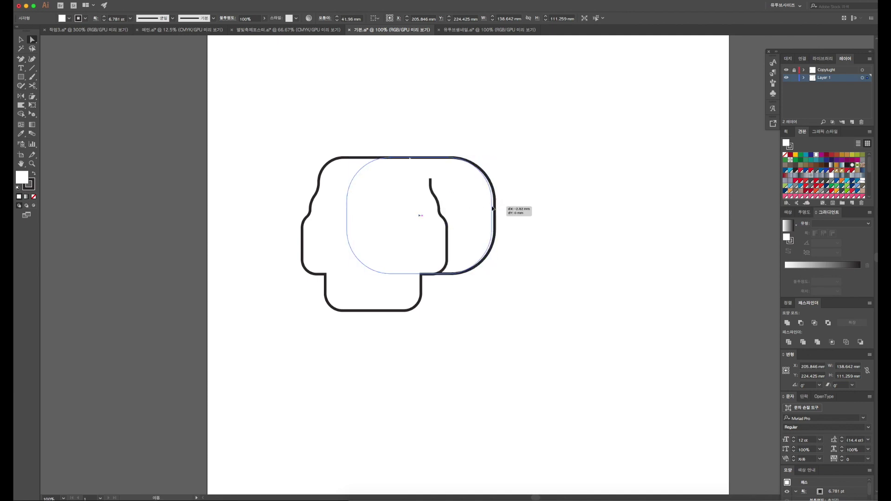
pyautogui.click(539, 213)
# - Select the head outline to check its stroke options and anchor points
pyautogui.hscroll(-3, 582, 254)
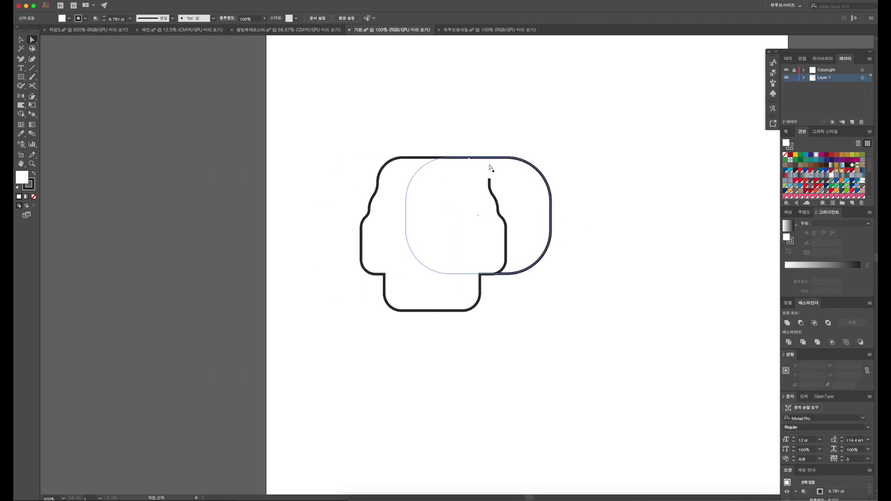
pyautogui.click(452, 159)
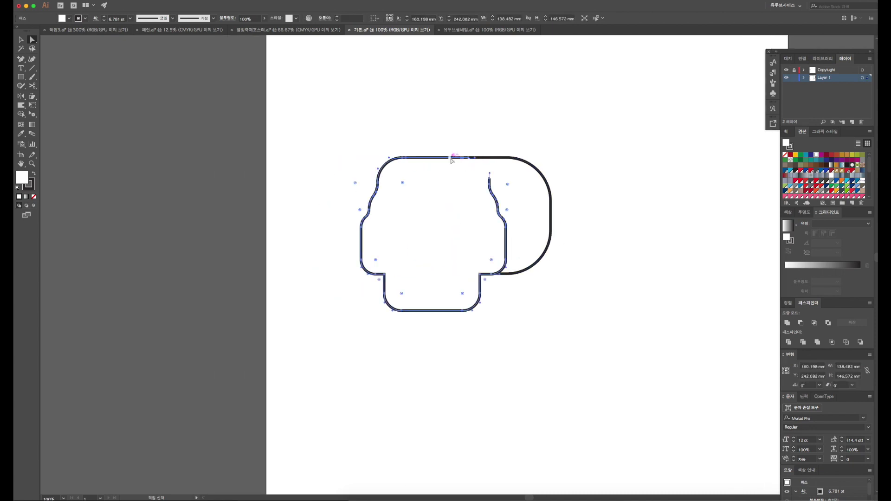
pyautogui.click(787, 133)
pyautogui.press('v')
pyautogui.click(580, 155)
pyautogui.click(506, 226)
pyautogui.click(490, 323)
pyautogui.scroll(1, 414, 259)
pyautogui.press('a')
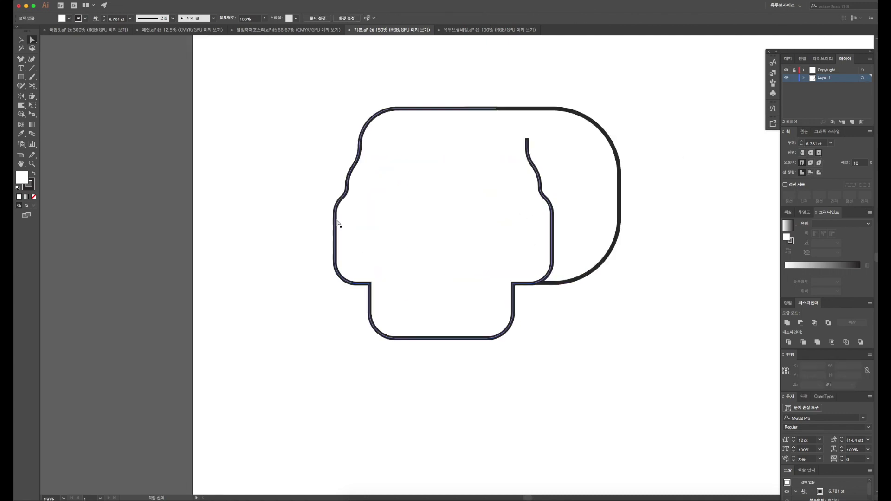
pyautogui.click(397, 236)
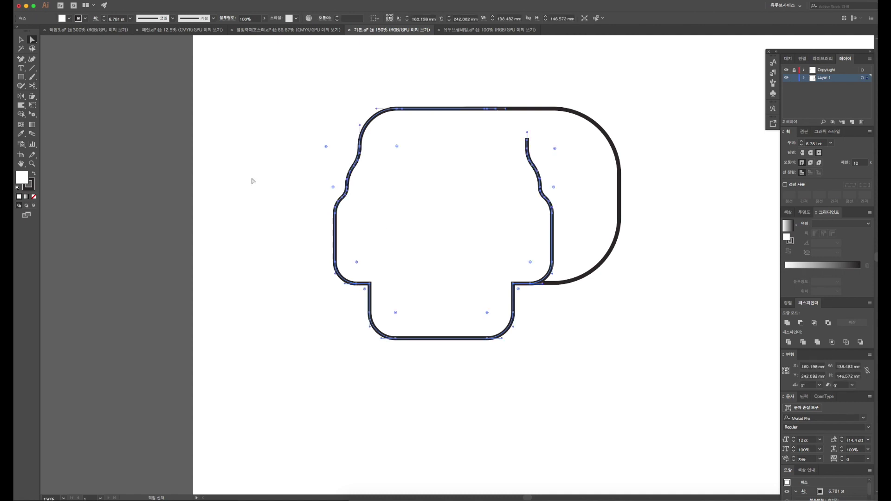
pyautogui.click(239, 161)
pyautogui.moveTo(21, 78); pyautogui.dragTo(38, 80)
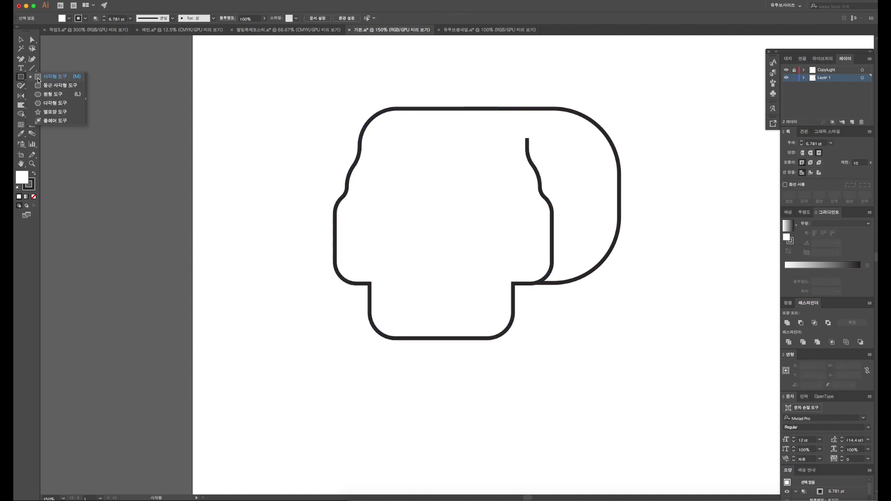
# - Draw a rounded-square eye on the skull's left, top corners less rounded than bottom
pyautogui.click(39, 80)
pyautogui.moveTo(382, 198); pyautogui.dragTo(433, 254)
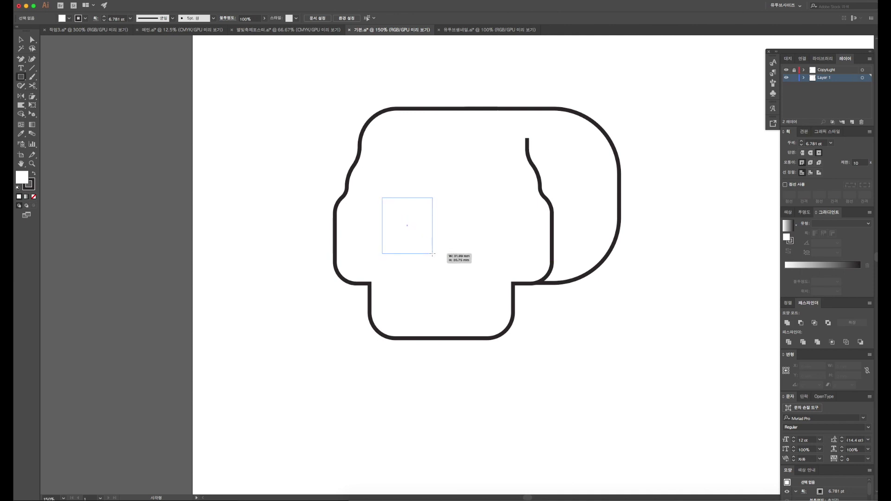
pyautogui.press('a')
pyautogui.moveTo(426, 247); pyautogui.dragTo(423, 211)
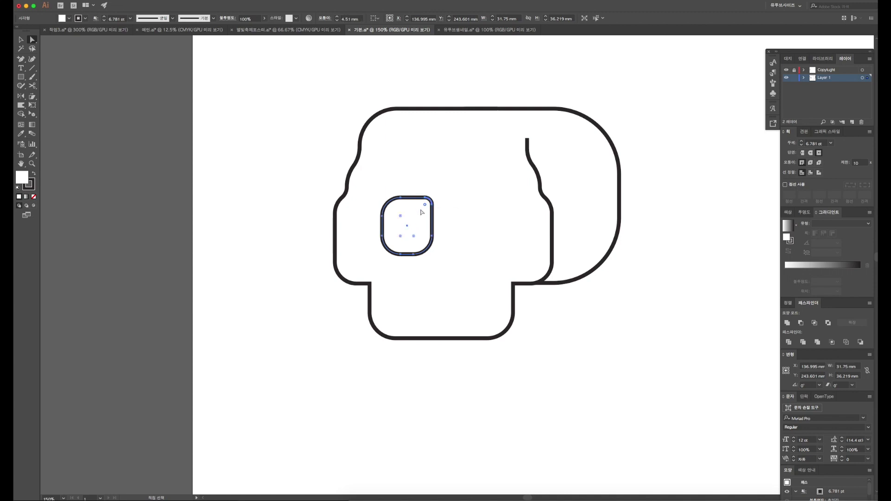
pyautogui.moveTo(401, 218); pyautogui.dragTo(390, 205)
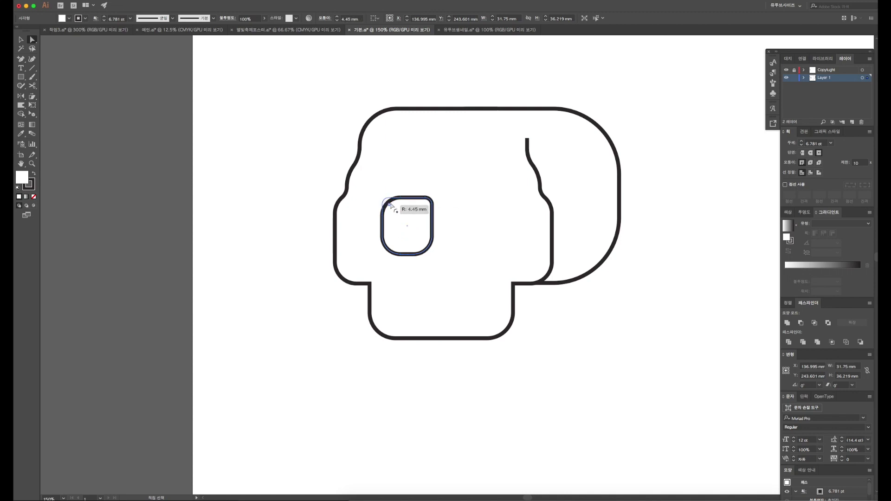
pyautogui.press('v')
pyautogui.moveTo(402, 199); pyautogui.dragTo(394, 199)
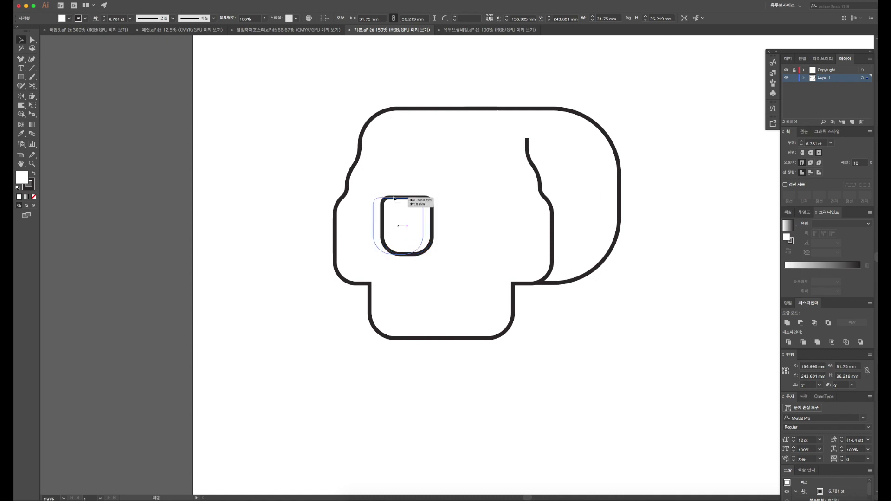
# - Fill the eye black from Swatches, duplicate it beside itself, and align both eyes
pyautogui.click(804, 132)
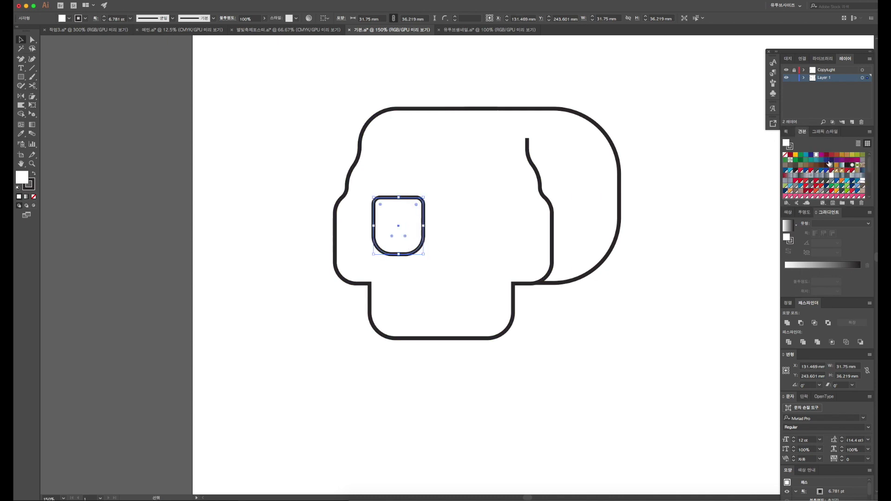
pyautogui.click(848, 165)
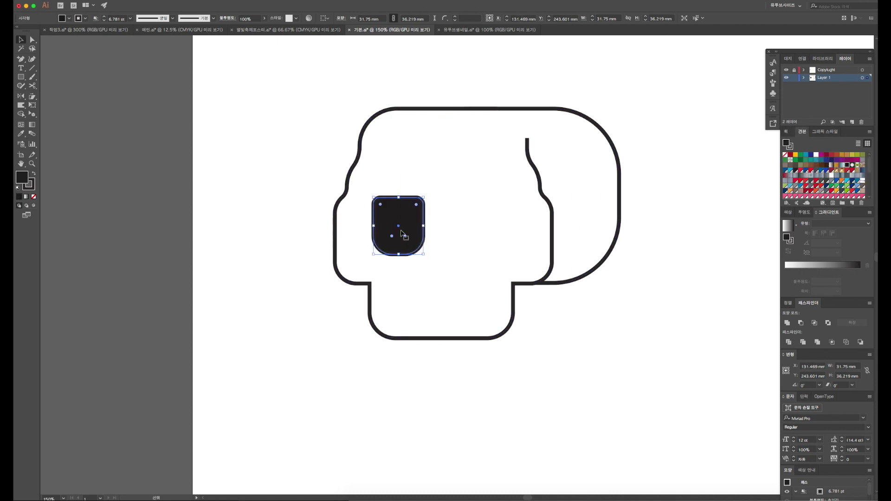
pyautogui.moveTo(402, 233)
pyautogui.mouseDown()
pyautogui.moveTo(454, 268)
pyautogui.moveTo(465, 226)
pyautogui.mouseUp()
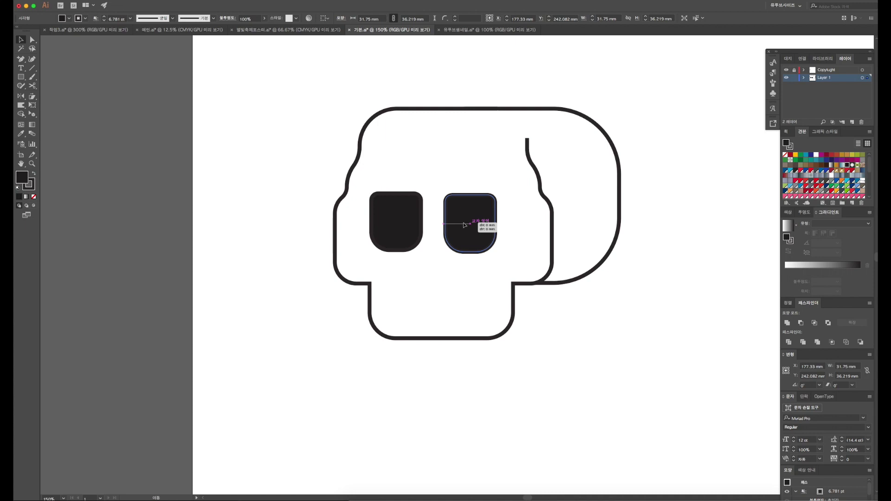
pyautogui.keyDown('shift'); pyautogui.click(392, 230); pyautogui.keyUp('shift')
pyautogui.moveTo(391, 229); pyautogui.dragTo(392, 225)
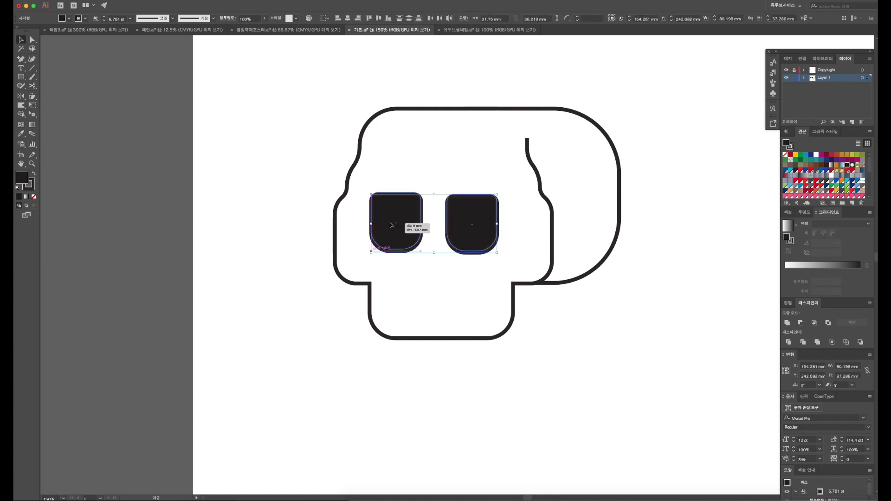
pyautogui.moveTo(391, 224); pyautogui.dragTo(390, 225)
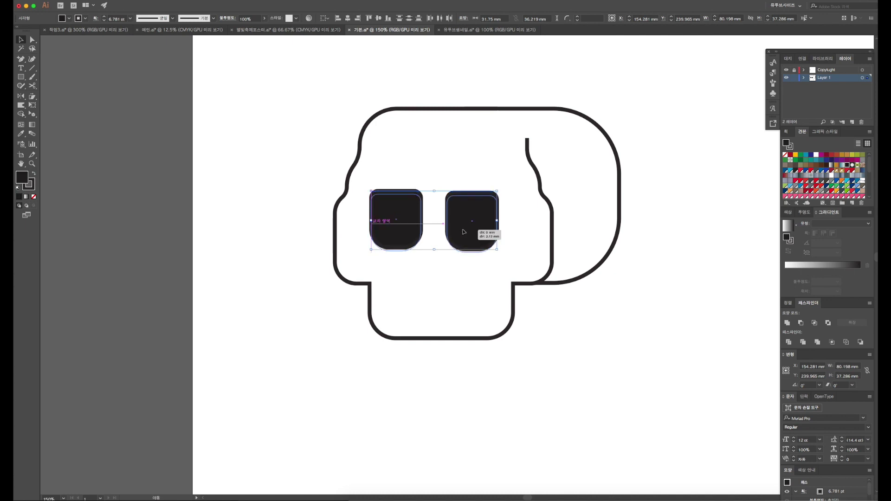
pyautogui.moveTo(464, 230); pyautogui.dragTo(465, 234)
pyautogui.click(584, 329)
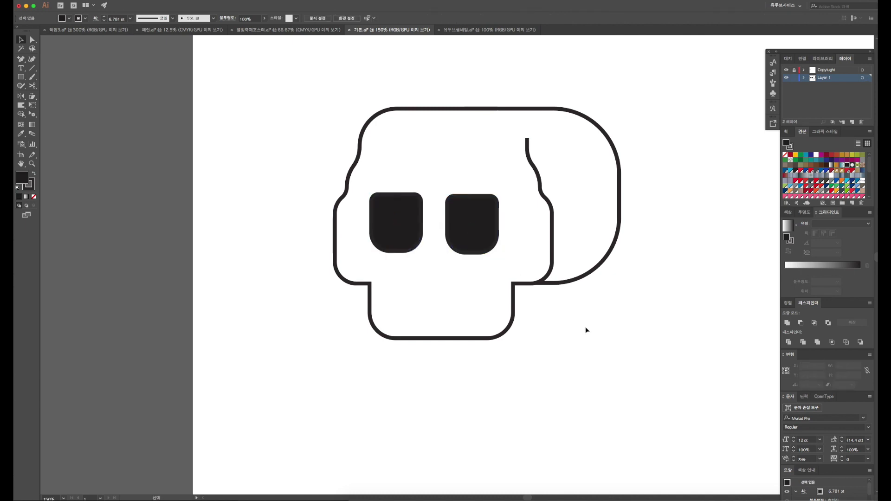
# - Draw the small black circles for the nose
pyautogui.moveTo(21, 77); pyautogui.dragTo(50, 95)
pyautogui.moveTo(291, 332)
pyautogui.mouseDown()
pyautogui.moveTo(319, 360)
pyautogui.moveTo(453, 269)
pyautogui.moveTo(320, 350)
pyautogui.mouseUp()
pyautogui.press('v')
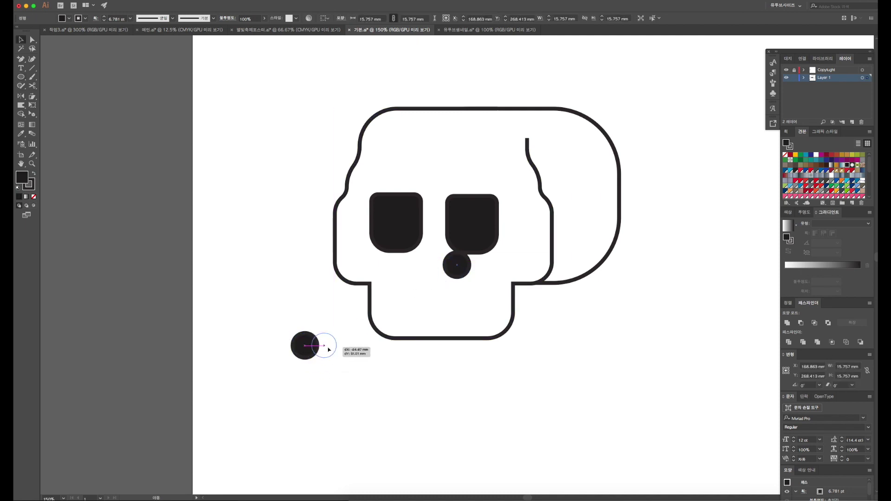
pyautogui.click(310, 303)
# - Turn a rectangle over the circles into a triangle with its top point centred
pyautogui.moveTo(20, 79); pyautogui.dragTo(44, 77)
pyautogui.scroll(2, 308, 371)
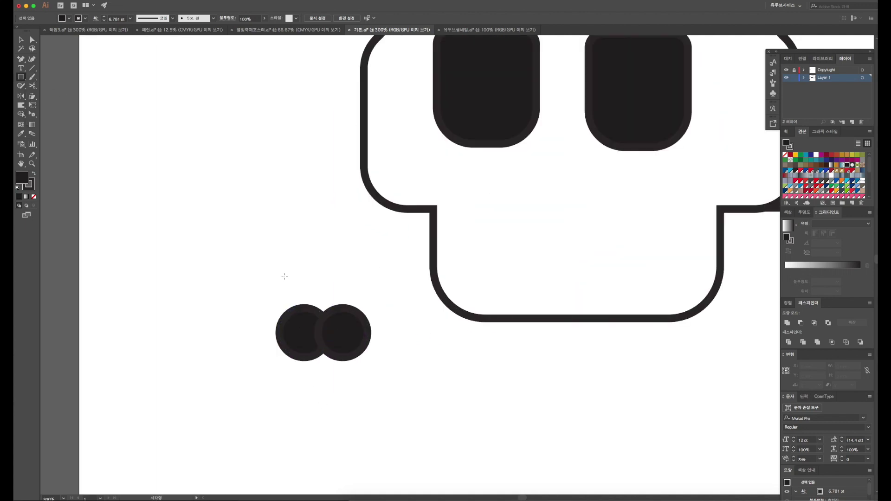
pyautogui.moveTo(279, 275); pyautogui.dragTo(368, 332)
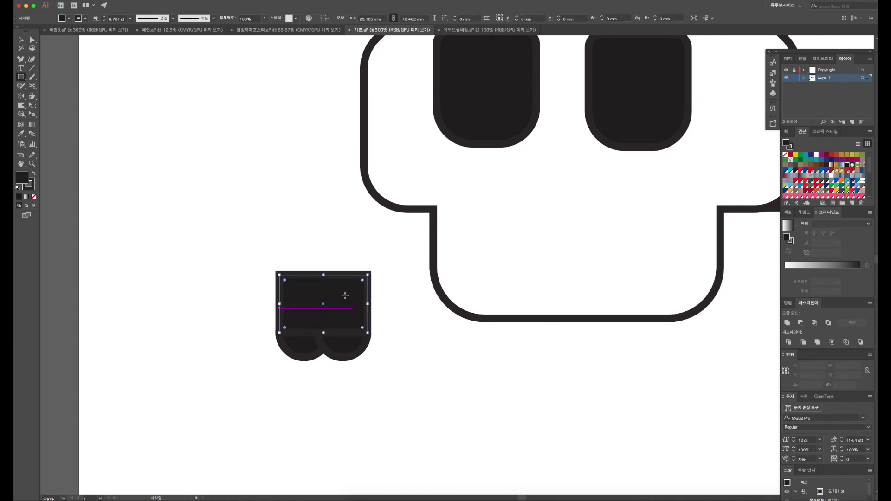
pyautogui.click(368, 275)
pyautogui.press('Delete')
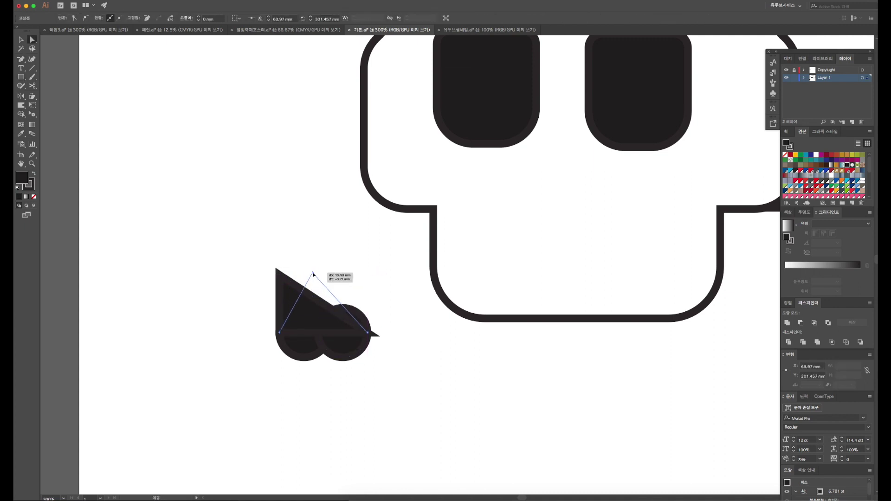
pyautogui.moveTo(280, 276); pyautogui.dragTo(318, 267)
# - Adjust the triangle's corners and apex so they sit level on the two circles
pyautogui.scroll(1, 360, 334)
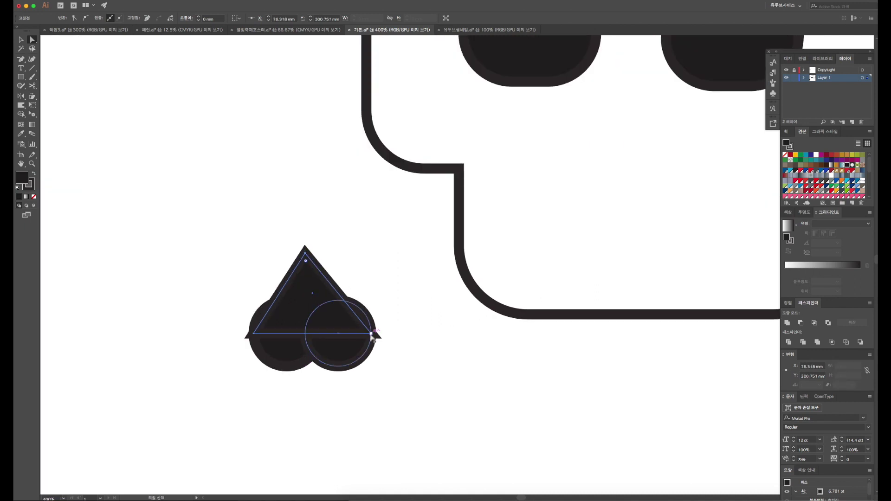
pyautogui.moveTo(371, 333); pyautogui.dragTo(363, 311)
pyautogui.moveTo(255, 335); pyautogui.dragTo(260, 317)
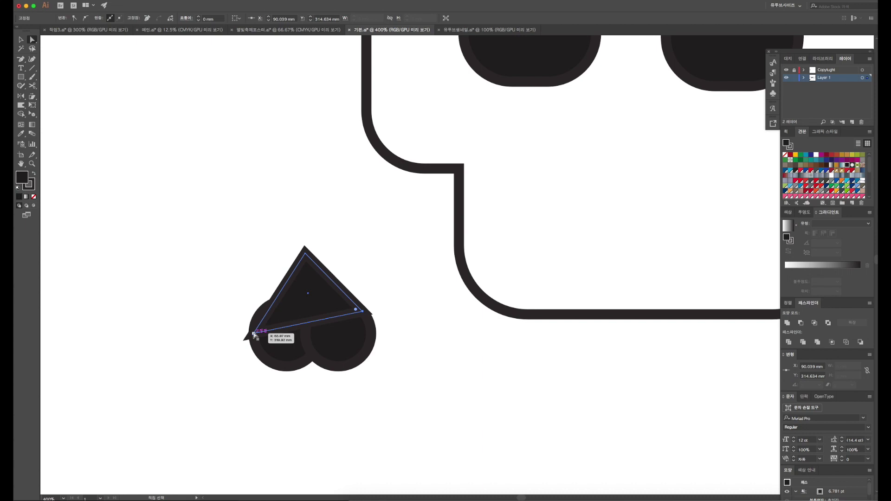
pyautogui.moveTo(260, 317); pyautogui.dragTo(265, 310)
pyautogui.moveTo(305, 254); pyautogui.dragTo(310, 254)
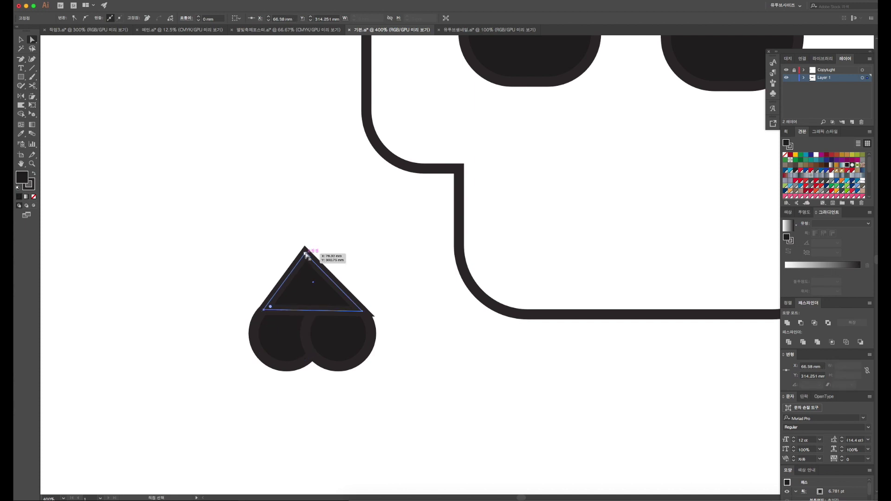
pyautogui.click(310, 253)
pyautogui.click(365, 284)
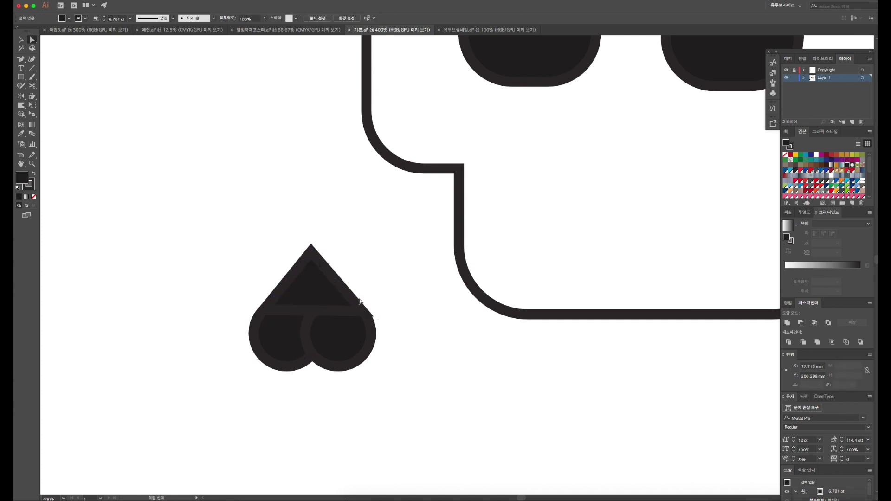
pyautogui.click(345, 318)
pyautogui.press('super+equal')
pyautogui.press('super+equal')
pyautogui.click(351, 264)
pyautogui.keyDown('shift'); pyautogui.click(384, 310); pyautogui.keyUp('shift')
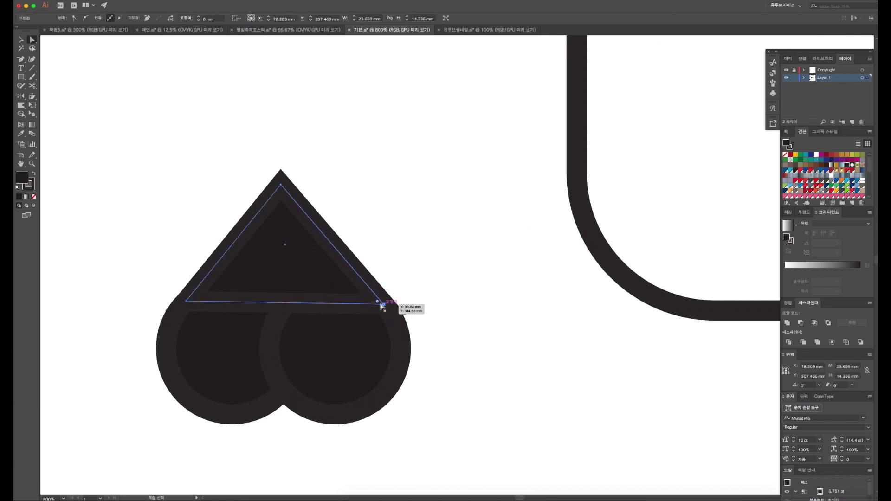
pyautogui.moveTo(187, 302); pyautogui.dragTo(186, 302)
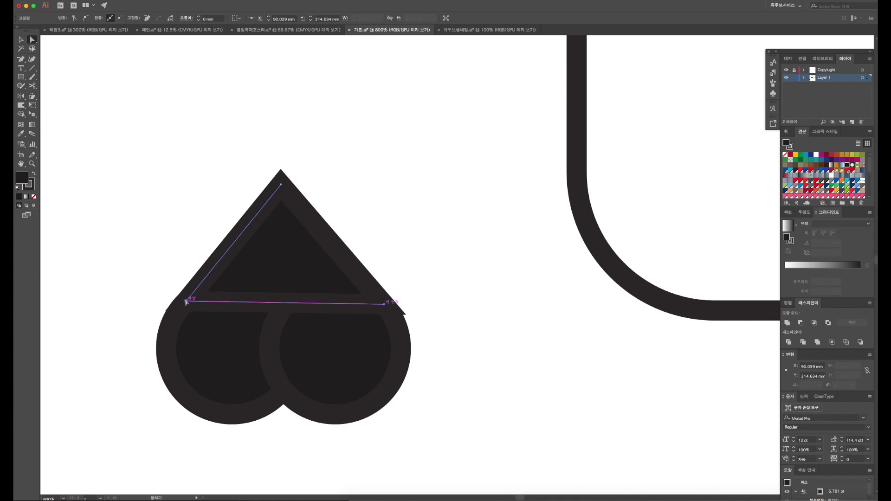
# - Select the circles and triangle and Unite them into one heart shape
pyautogui.press('v')
pyautogui.moveTo(424, 215); pyautogui.dragTo(179, 433)
pyautogui.click(792, 324)
pyautogui.click(464, 351)
pyautogui.scroll(-3, 464, 351)
pyautogui.click(397, 342)
# - Try to delete the leftover stray points of the inner triangle path
pyautogui.press('a')
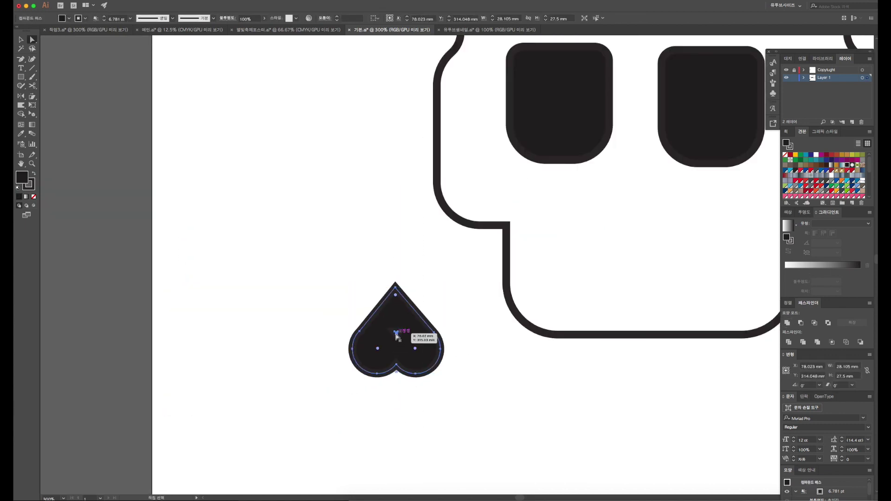
pyautogui.scroll(4, 397, 325)
pyautogui.press('-')
pyautogui.click(395, 324)
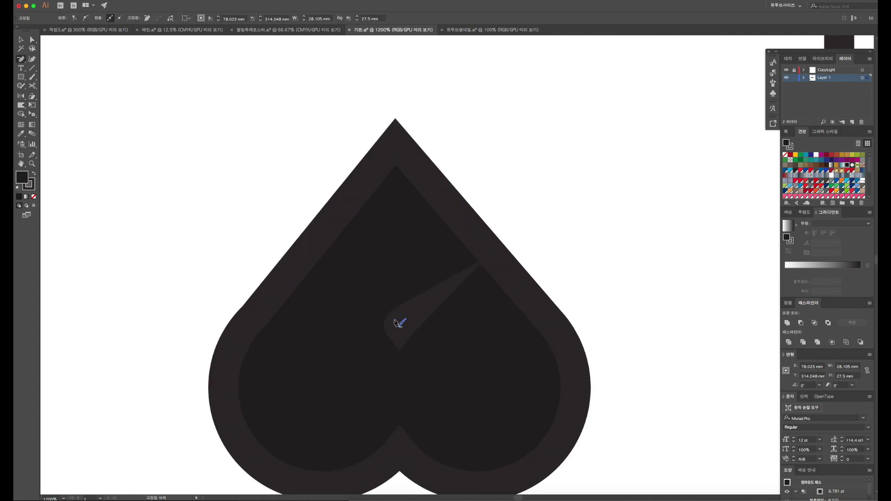
pyautogui.click(402, 322)
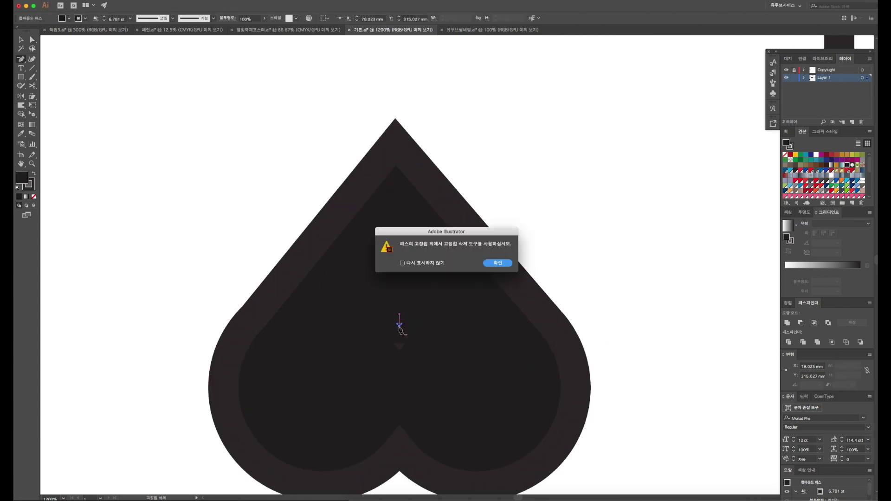
pyautogui.press('Return')
pyautogui.click(402, 346)
pyautogui.press('Return')
pyautogui.click(402, 348)
pyautogui.press('Return')
pyautogui.press('Return')
pyautogui.click(402, 350)
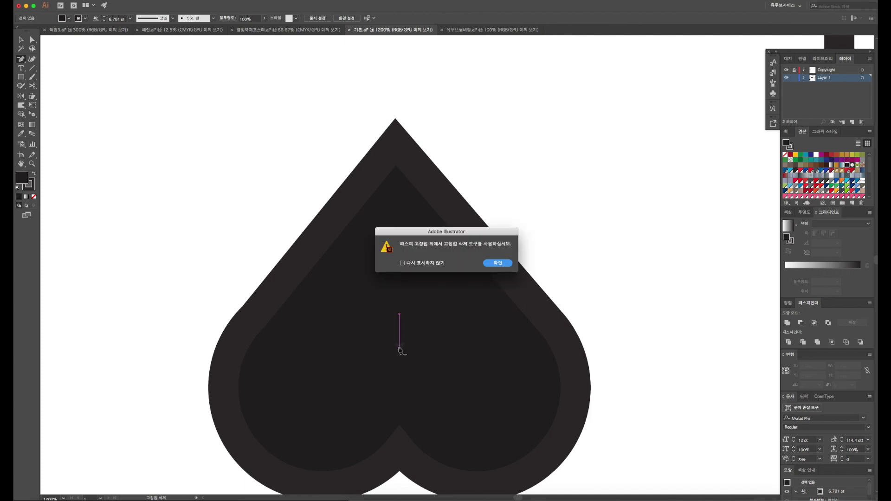
pyautogui.press('Return')
pyautogui.scroll(2, 402, 352)
pyautogui.scroll(-3, 403, 353)
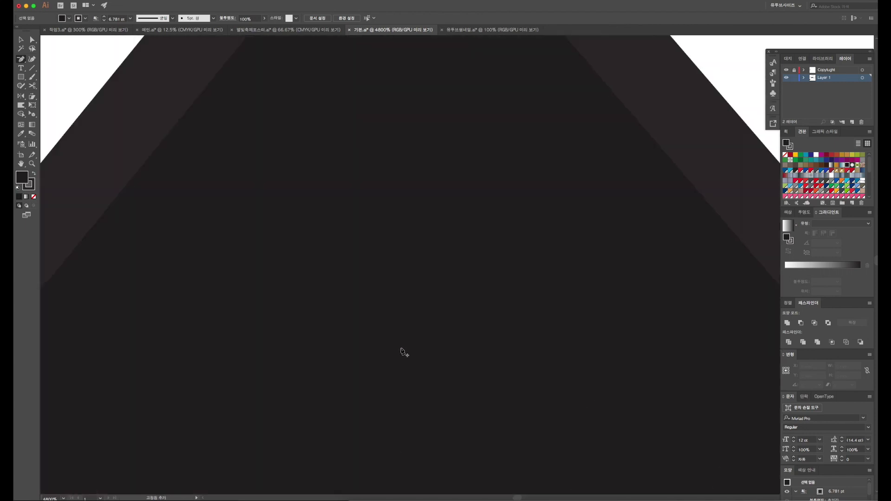
pyautogui.scroll(-2, 403, 353)
# - Move the spade shape up into the skull's nose area
pyautogui.press('v')
pyautogui.scroll(-2, 403, 352)
pyautogui.scroll(-3, 404, 343)
pyautogui.scroll(-2, 408, 334)
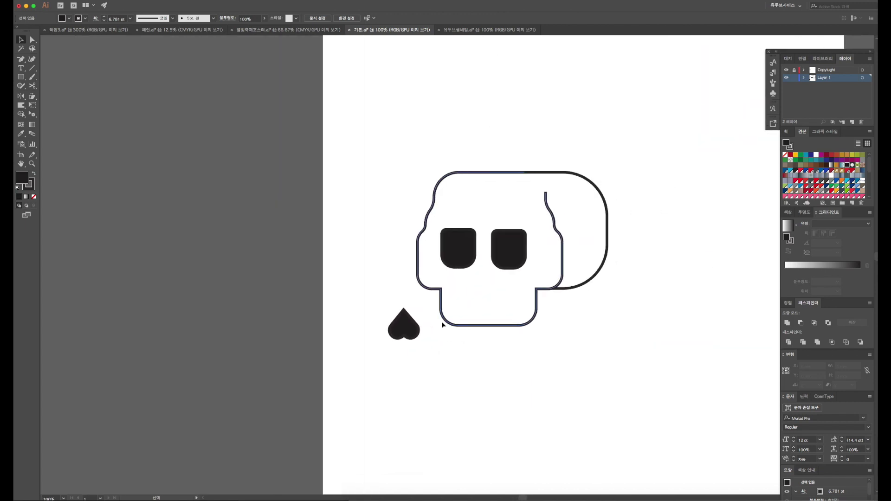
pyautogui.moveTo(411, 330)
pyautogui.mouseDown()
pyautogui.moveTo(489, 287)
pyautogui.moveTo(497, 298)
pyautogui.moveTo(486, 288)
pyautogui.mouseUp()
pyautogui.scroll(2, 488, 289)
# - Make both eyes shorter and round their corners more
pyautogui.click(436, 223)
pyautogui.keyDown('shift'); pyautogui.click(524, 250); pyautogui.keyUp('shift')
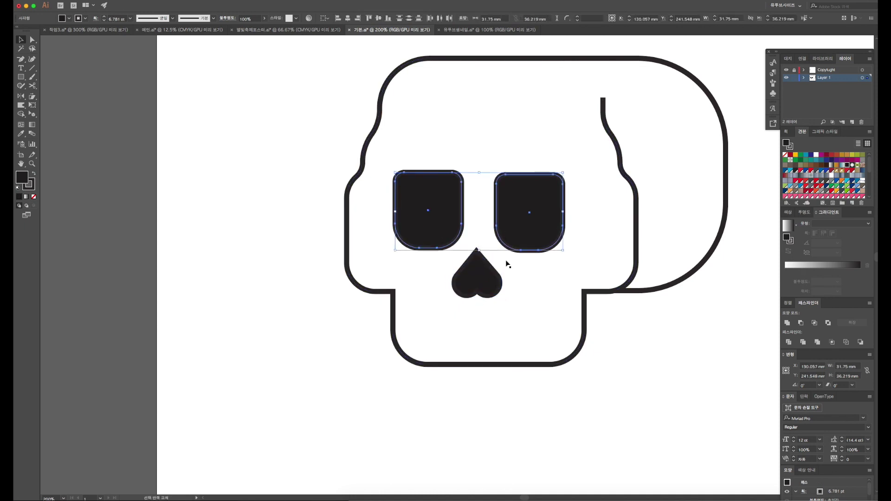
pyautogui.keyDown('shift'); pyautogui.click(477, 251); pyautogui.keyUp('shift')
pyautogui.moveTo(478, 249); pyautogui.dragTo(478, 242)
pyautogui.press('a')
pyautogui.moveTo(520, 221); pyautogui.dragTo(518, 210)
# - Move both eyes slightly down
pyautogui.press('v')
pyautogui.keyDown('shift'); pyautogui.click(417, 222); pyautogui.keyUp('shift')
pyautogui.moveTo(430, 213); pyautogui.dragTo(428, 230)
pyautogui.click(615, 375)
pyautogui.hscroll(2, 622, 377)
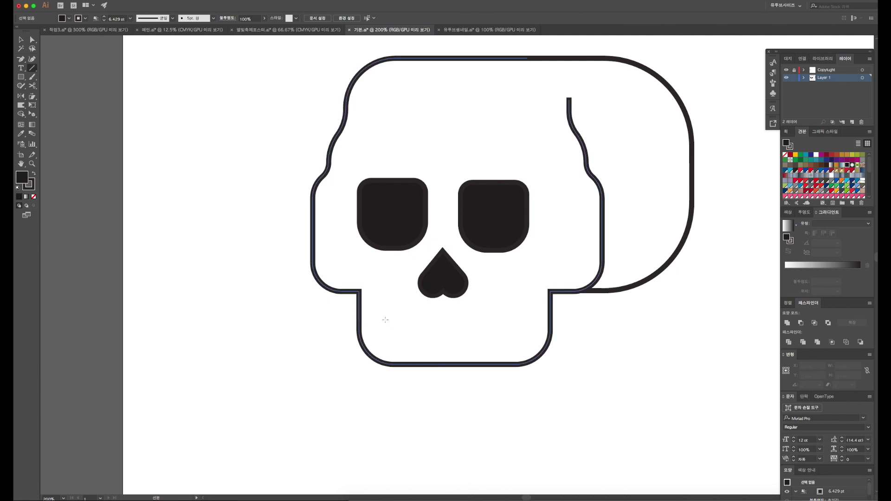
# - Draw three vertical tooth lines on the jaw: tall, short, tall
pyautogui.moveTo(387, 320); pyautogui.dragTo(387, 364)
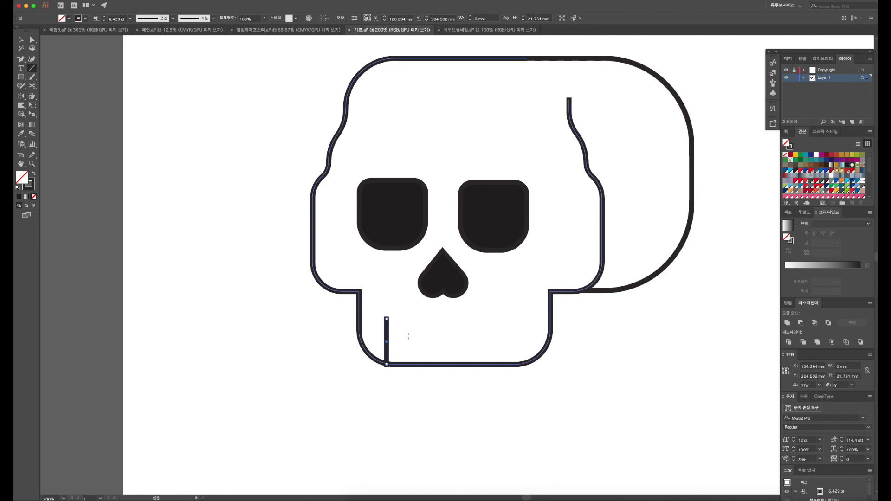
pyautogui.moveTo(410, 334); pyautogui.dragTo(411, 365)
pyautogui.moveTo(435, 319); pyautogui.dragTo(437, 365)
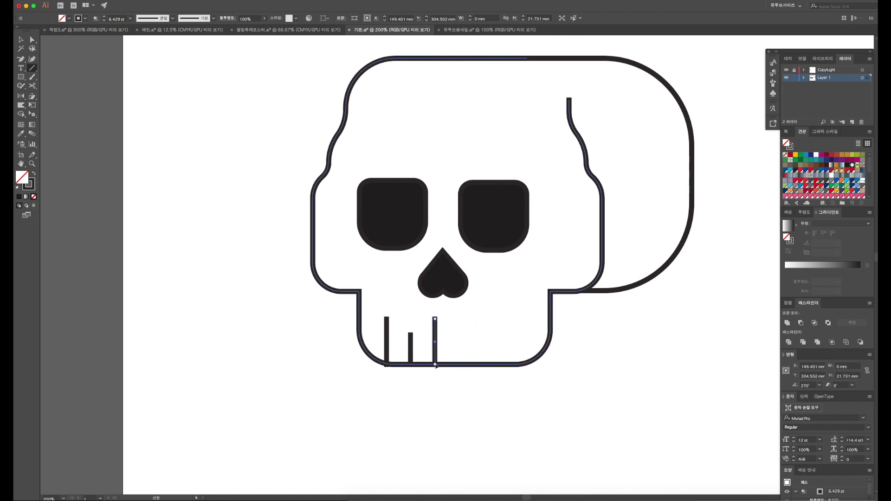
# - Select the three tooth lines and duplicate them, undoing a misplaced move
pyautogui.press('v')
pyautogui.keyDown('shift'); pyautogui.click(410, 353); pyautogui.keyUp('shift')
pyautogui.keyDown('shift'); pyautogui.click(389, 356); pyautogui.keyUp('shift')
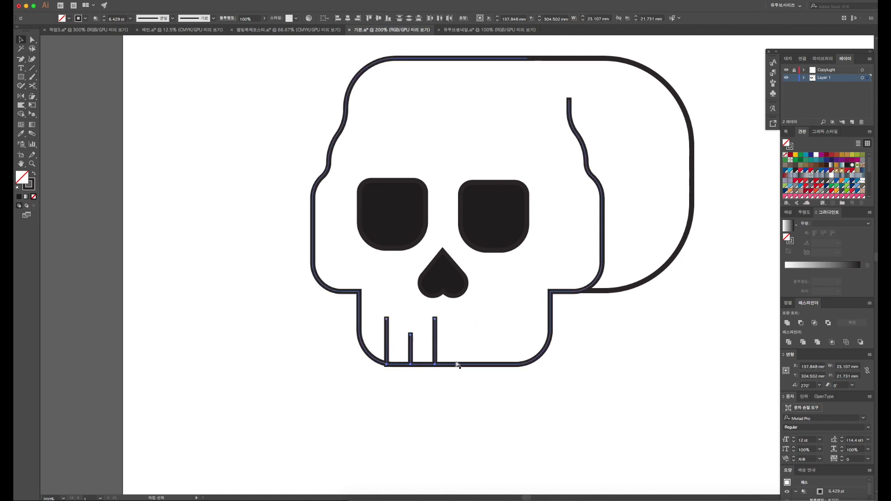
pyautogui.moveTo(389, 362)
pyautogui.mouseDown()
pyautogui.moveTo(436, 286)
pyautogui.moveTo(436, 362)
pyautogui.mouseUp()
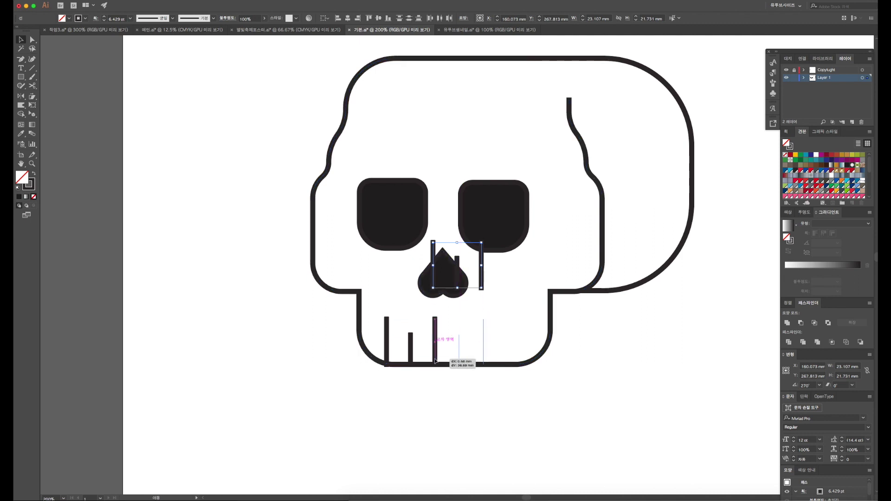
pyautogui.moveTo(436, 362); pyautogui.dragTo(436, 363)
pyautogui.press('a')
pyautogui.hotkey('ctrl', 'z')
# - Move the copied teeth down and line them up with the jaw bottom
pyautogui.keyDown('alt'); pyautogui.scroll(3, 439, 367); pyautogui.keyUp('alt')
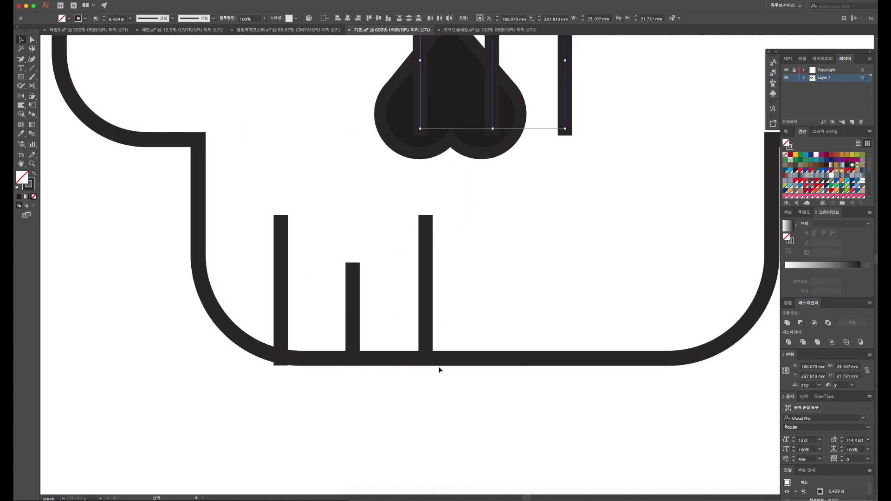
pyautogui.keyDown('alt'); pyautogui.scroll(1, 439, 367); pyautogui.keyUp('alt')
pyautogui.scroll(1, 414, 108)
pyautogui.press('v')
pyautogui.moveTo(416, 62); pyautogui.dragTo(422, 366)
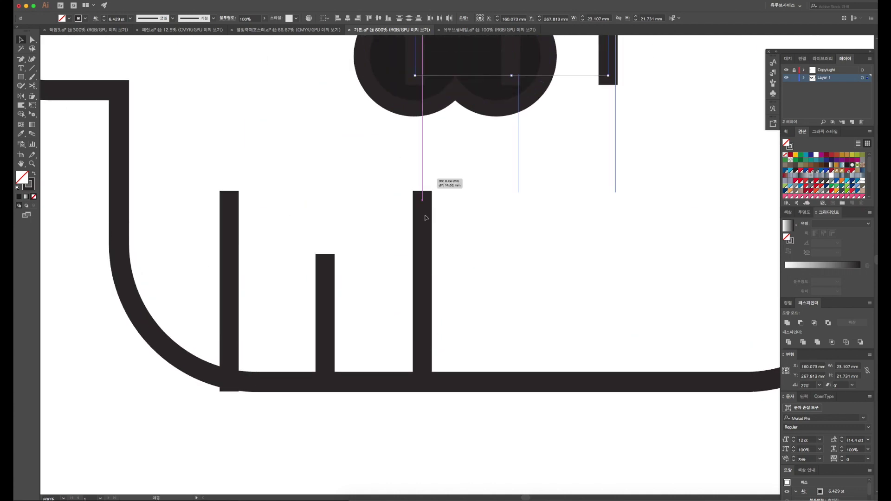
pyautogui.moveTo(422, 368); pyautogui.dragTo(423, 369)
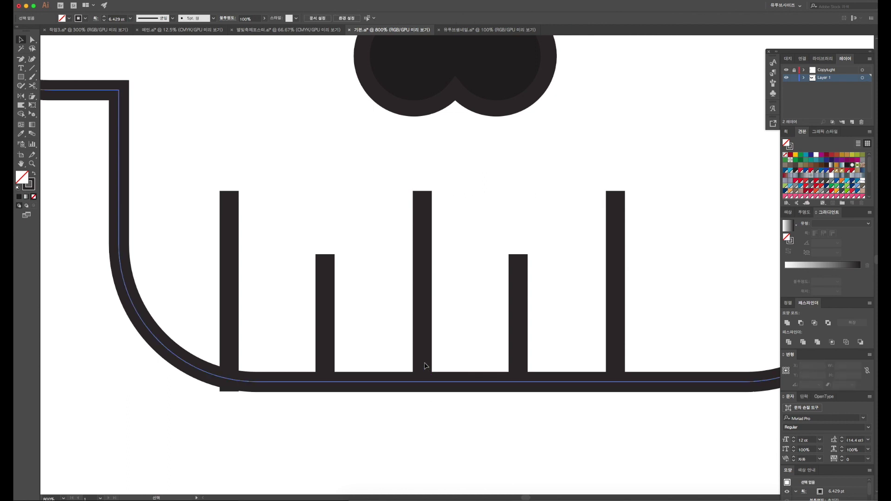
pyautogui.hotkey('ctrl', 'shift', 'a')
# - Shift the rightmost tooth group into place and select the teeth group
pyautogui.hscroll(5, 423, 365)
pyautogui.hscroll(5, 422, 353)
pyautogui.click(375, 317)
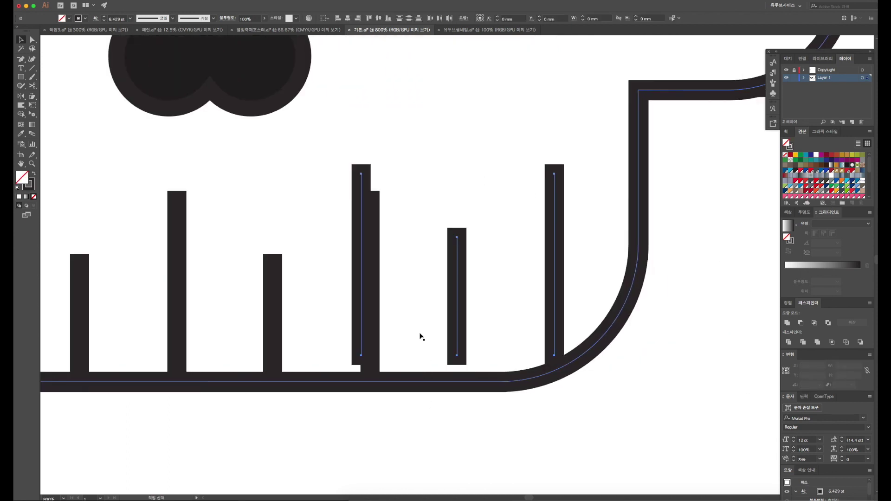
pyautogui.moveTo(366, 319)
pyautogui.mouseDown()
pyautogui.moveTo(432, 317)
pyautogui.moveTo(396, 337)
pyautogui.moveTo(355, 335)
pyautogui.mouseUp()
pyautogui.click(355, 334)
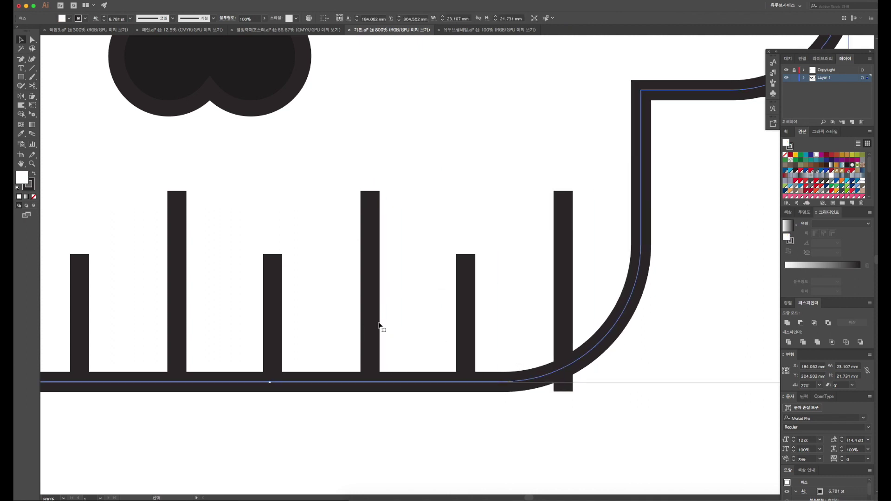
pyautogui.click(395, 323)
pyautogui.scroll(-3, 410, 319)
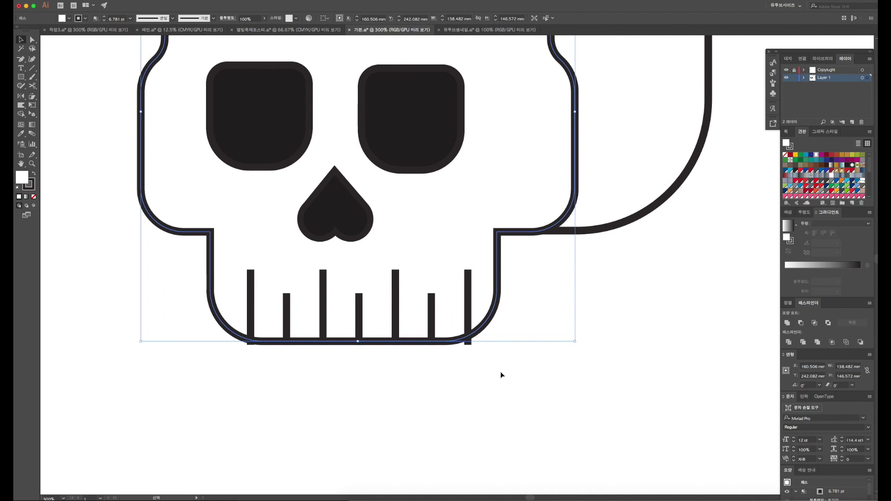
pyautogui.keyDown('shift'); pyautogui.click(241, 308); pyautogui.keyUp('shift')
pyautogui.keyDown('shift'); pyautogui.click(210, 305); pyautogui.keyUp('shift')
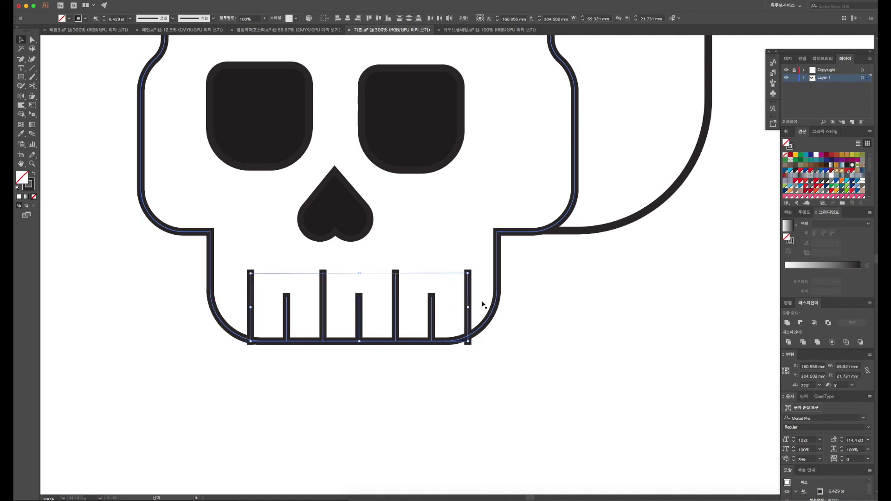
# - Narrow the teeth group so it fits inside the jaw
pyautogui.moveTo(402, 316); pyautogui.dragTo(390, 315)
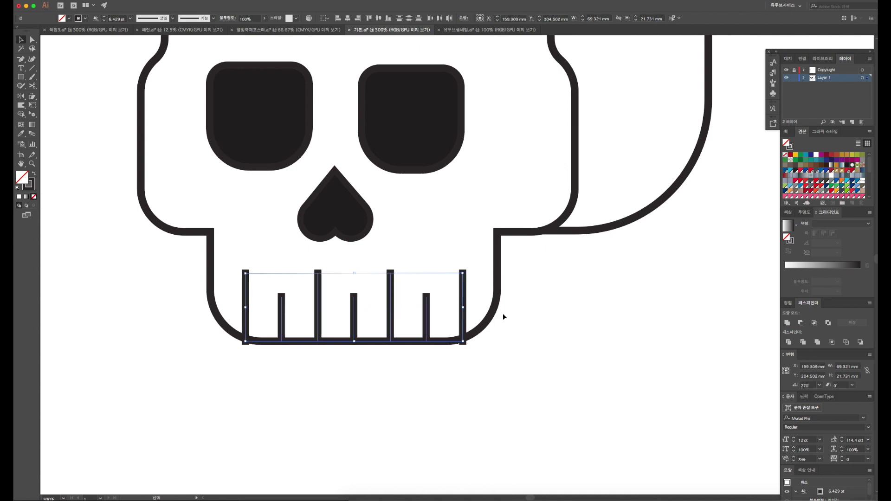
pyautogui.moveTo(464, 307); pyautogui.dragTo(456, 308)
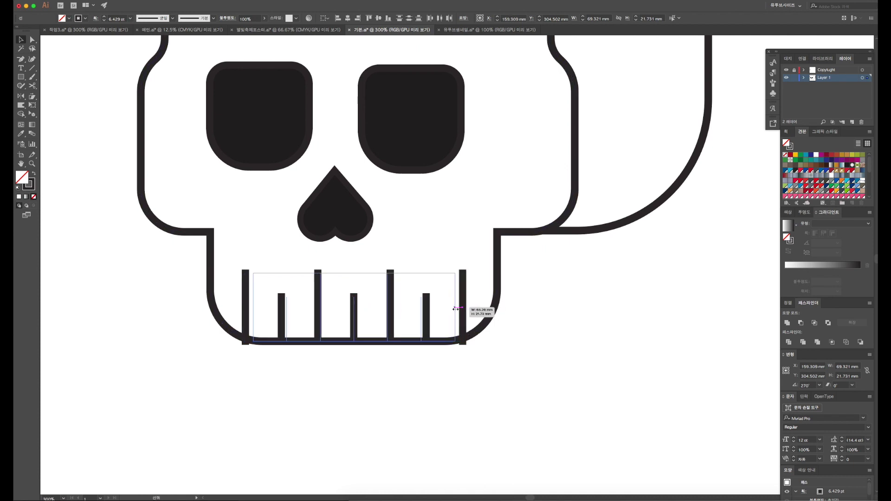
pyautogui.moveTo(388, 321); pyautogui.dragTo(388, 320)
# - Give the teeth the skull outline's style with the Eyedropper and nudge them up
pyautogui.press('i')
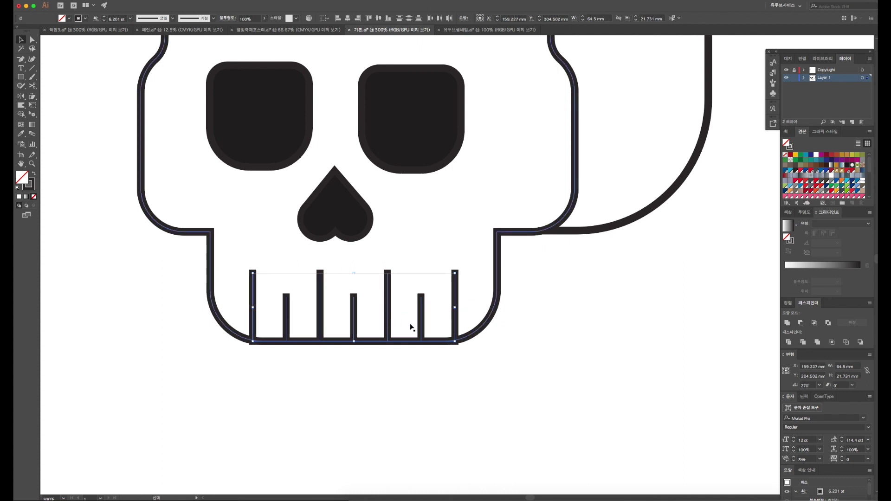
pyautogui.click(487, 320)
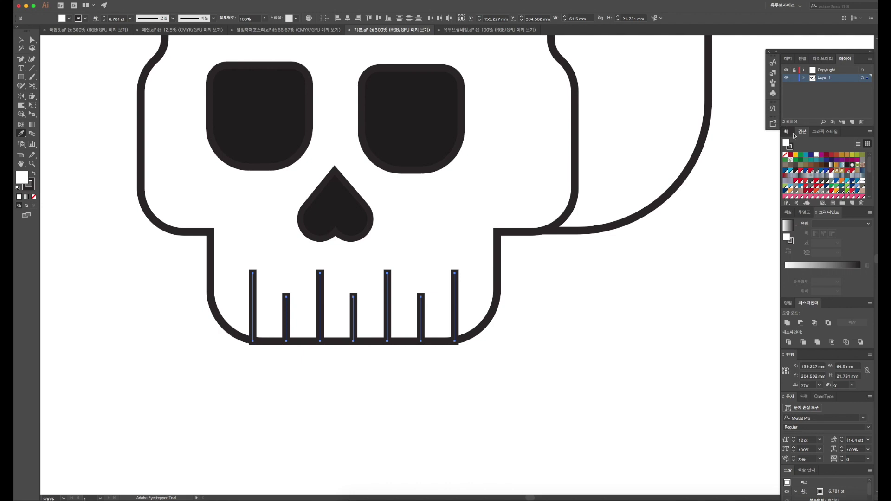
pyautogui.click(793, 133)
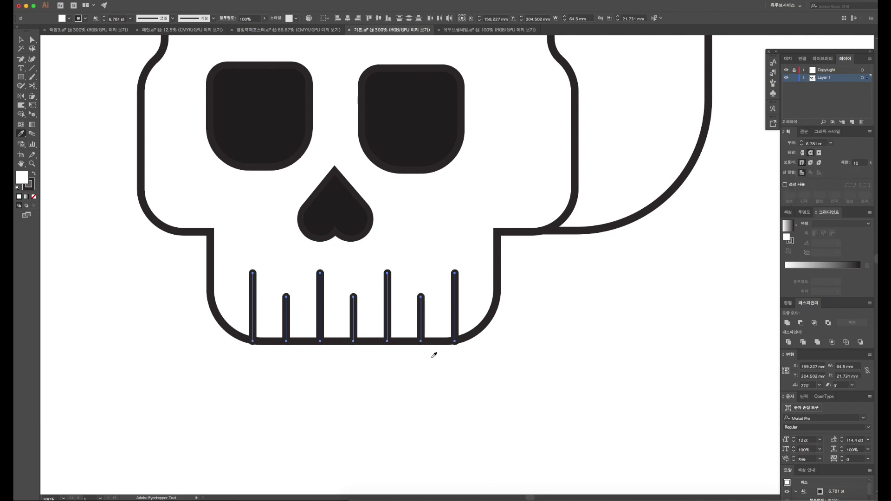
pyautogui.press('v')
pyautogui.press('Up')
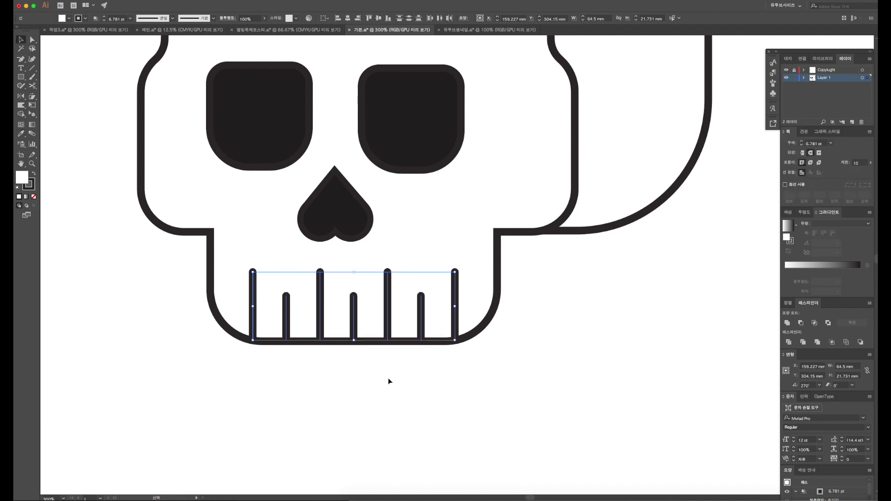
pyautogui.click(397, 369)
pyautogui.hotkey('ctrl', '-')
pyautogui.hotkey('ctrl', '-')
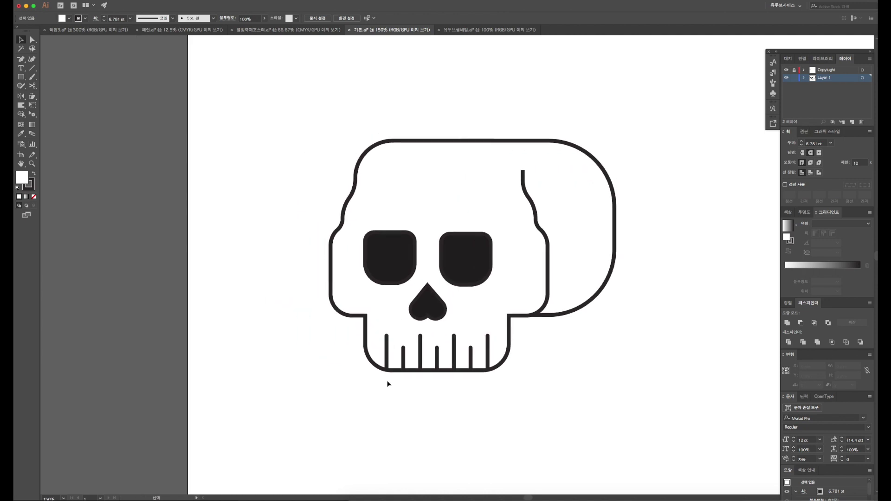
pyautogui.scroll(2, 388, 383)
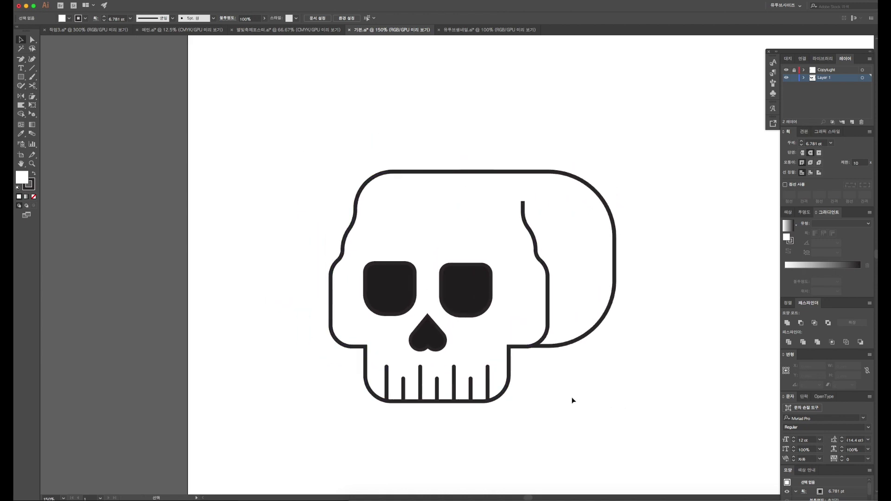
# - Make the skull's top-left corner rounder by adjusting its anchor point and handles
pyautogui.click(412, 177)
pyautogui.press('a')
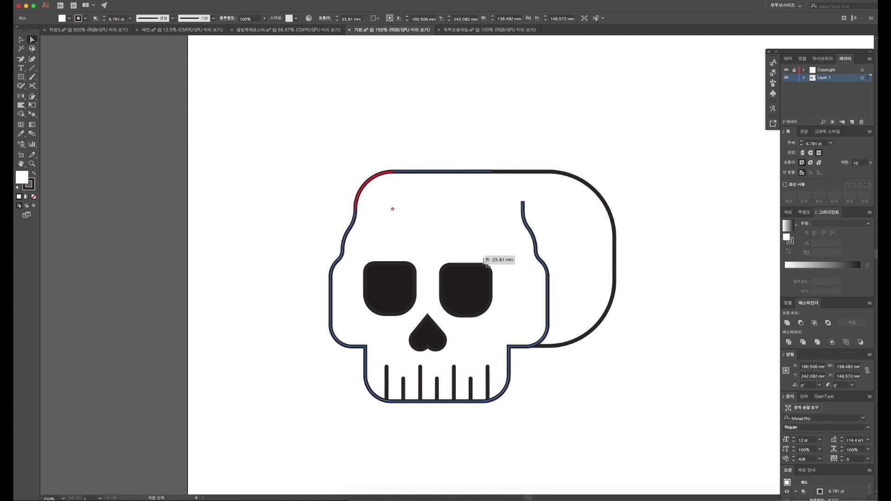
pyautogui.click(399, 175)
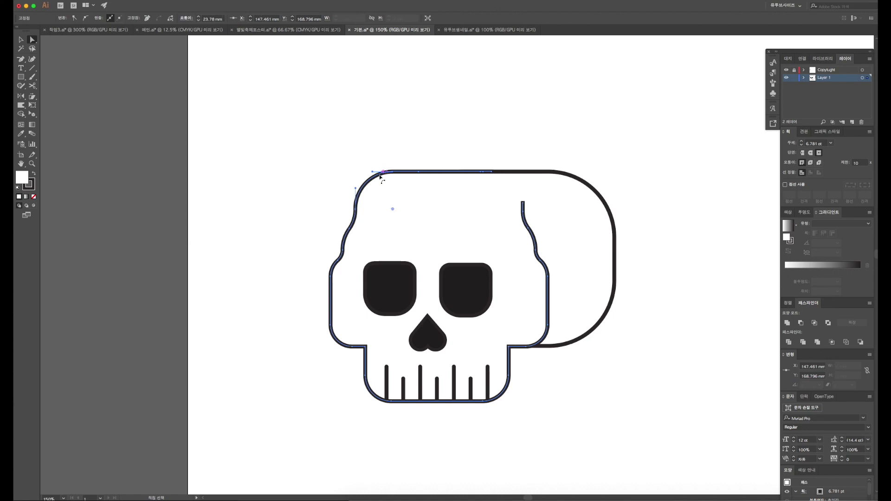
pyautogui.moveTo(393, 209); pyautogui.dragTo(445, 238)
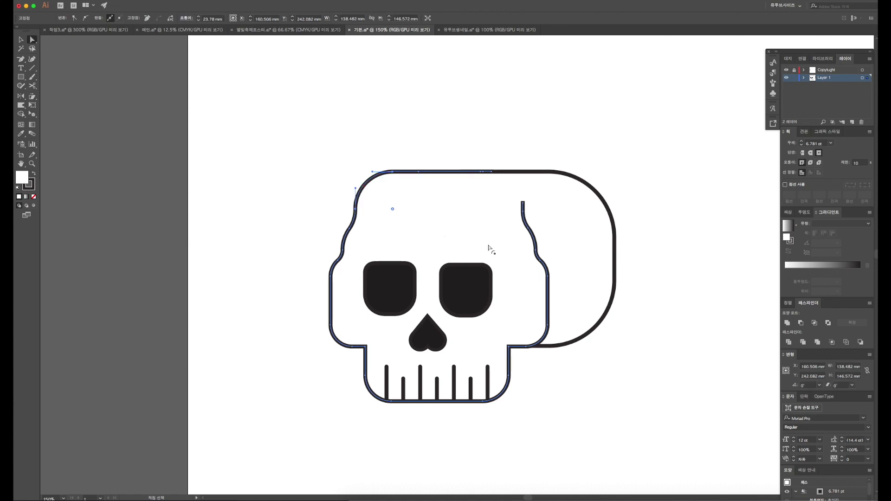
pyautogui.moveTo(393, 175); pyautogui.dragTo(422, 174)
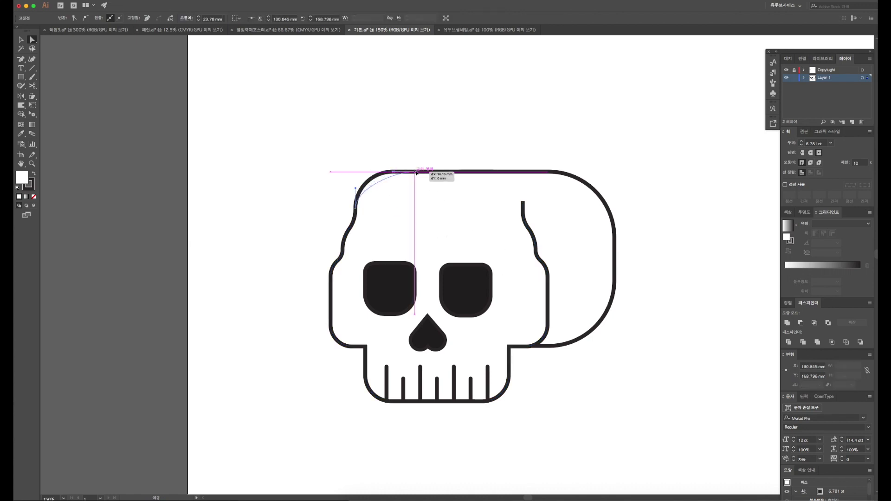
pyautogui.press('v')
pyautogui.click(406, 153)
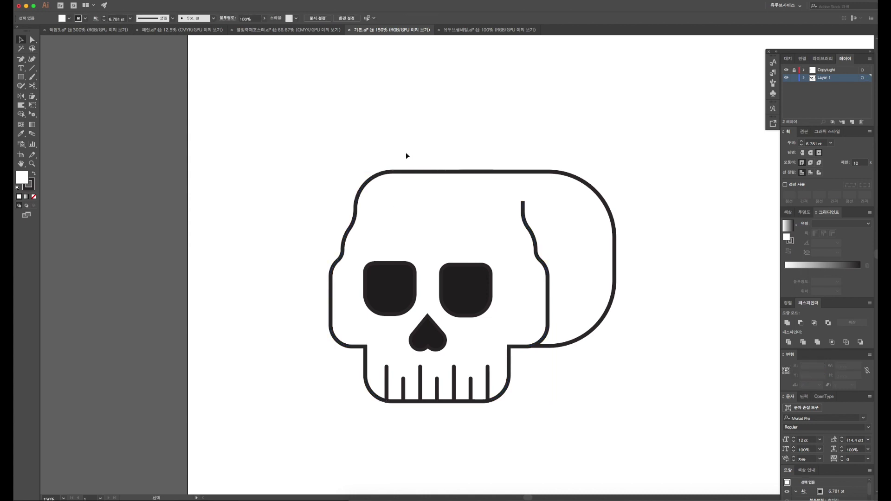
pyautogui.hscroll(2, 405, 153)
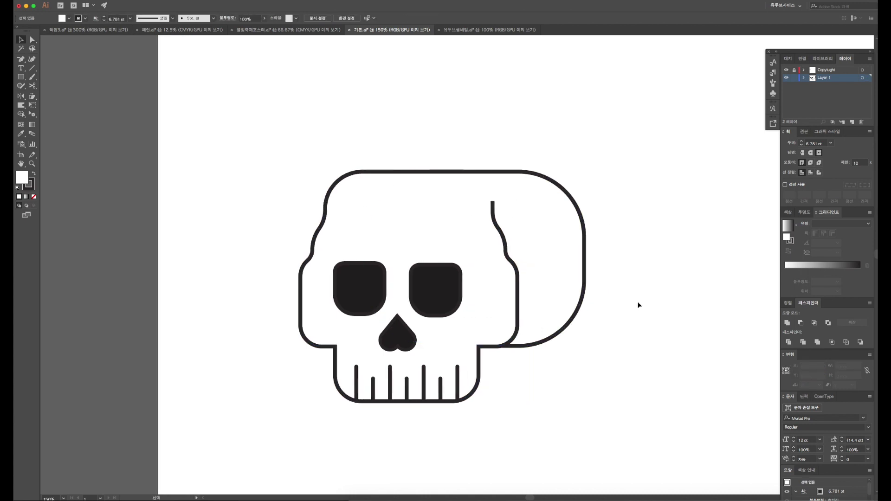
pyautogui.scroll(-1, 641, 300)
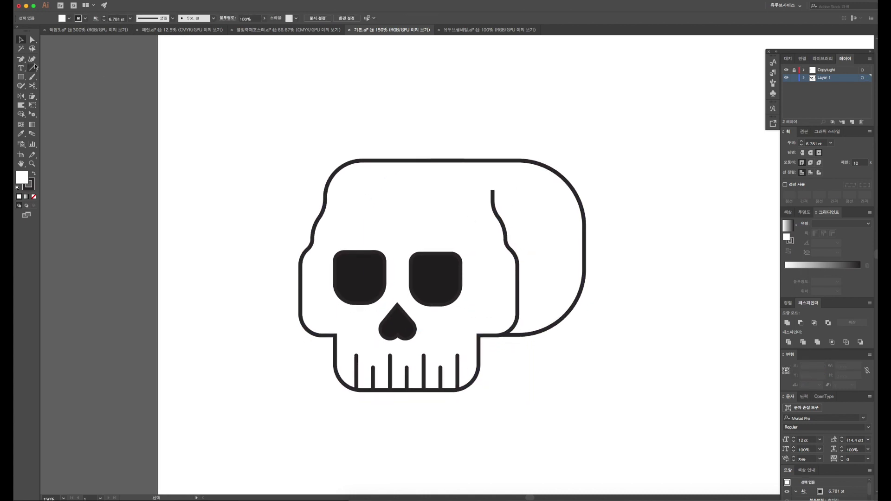
# - Draw a jagged crack across the skull's crown with two kinks and a short branch
pyautogui.moveTo(428, 161); pyautogui.dragTo(356, 209)
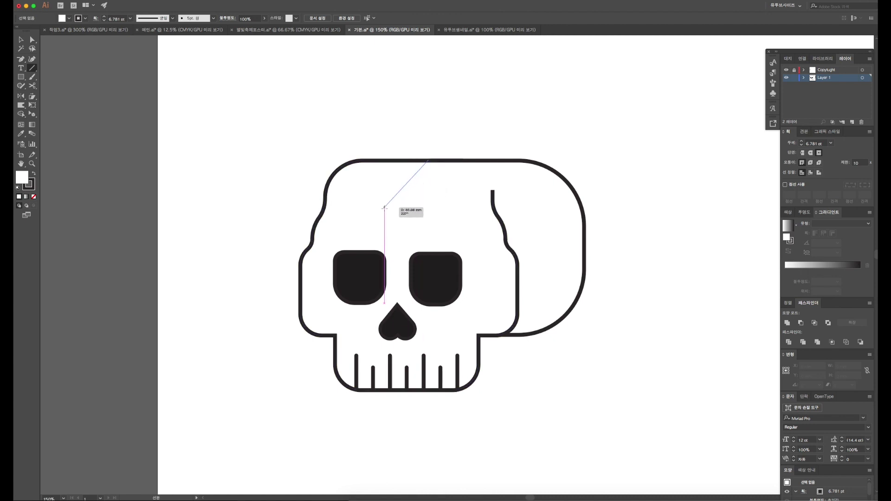
pyautogui.press('+')
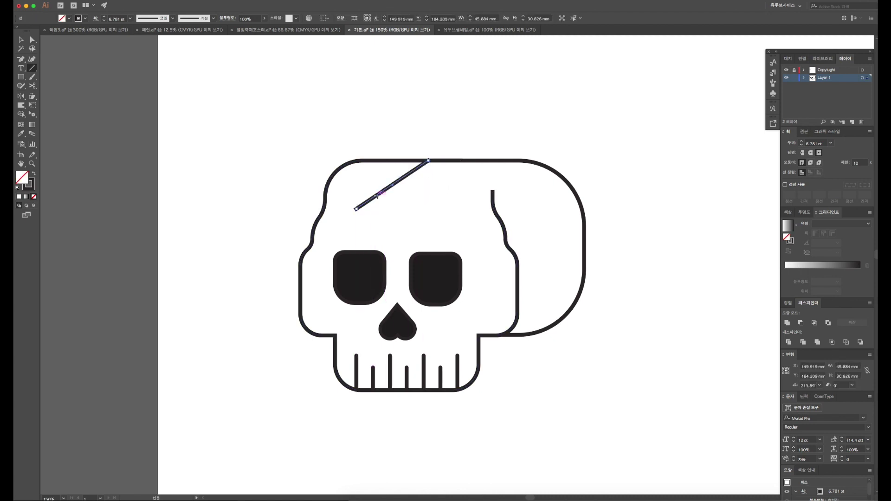
pyautogui.click(381, 194)
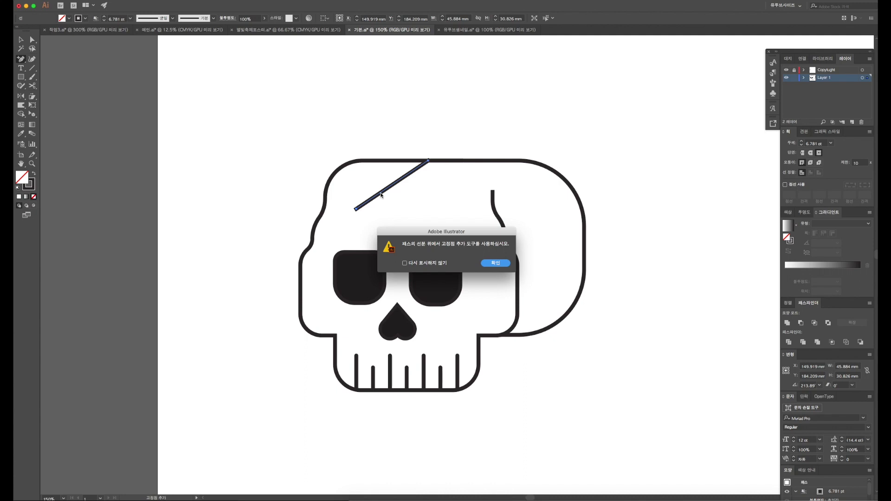
pyautogui.press('Return')
pyautogui.click(382, 195)
pyautogui.moveTo(381, 195); pyautogui.dragTo(395, 201)
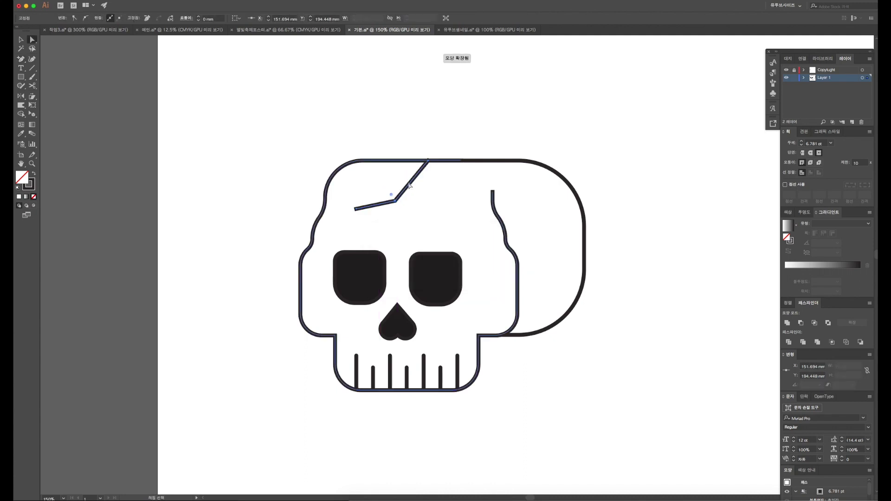
pyautogui.press('+')
pyautogui.click(412, 180)
pyautogui.moveTo(412, 181); pyautogui.dragTo(399, 175)
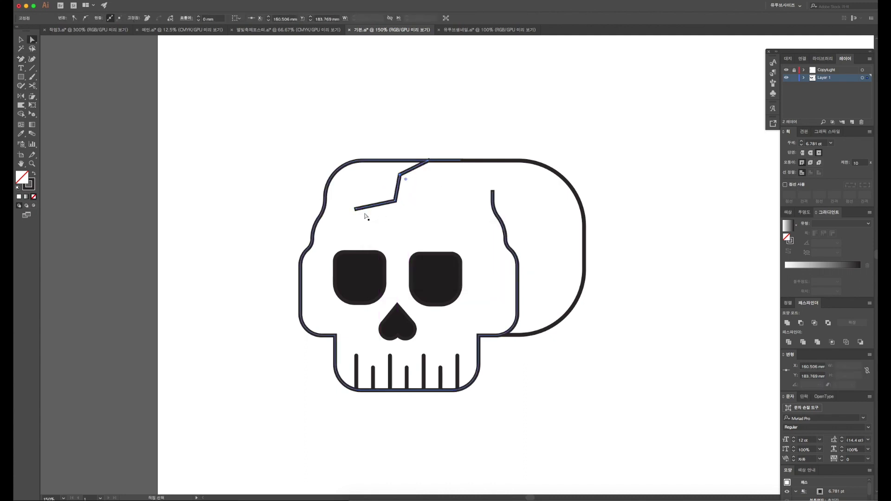
pyautogui.moveTo(354, 210); pyautogui.dragTo(363, 213)
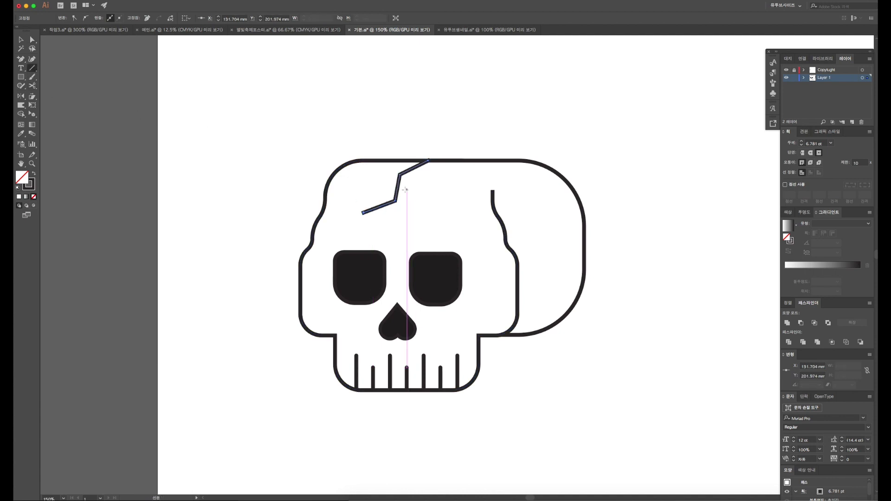
pyautogui.moveTo(398, 188); pyautogui.dragTo(417, 206)
# - Draw a second crack on the back shape's right side, bent upward into a V
pyautogui.moveTo(540, 247); pyautogui.dragTo(585, 234)
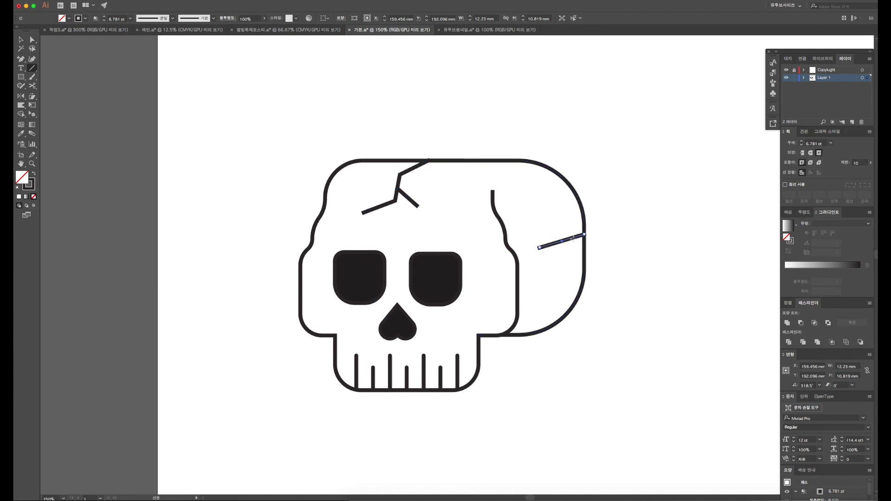
pyautogui.press('+')
pyautogui.click(564, 241)
pyautogui.press('a')
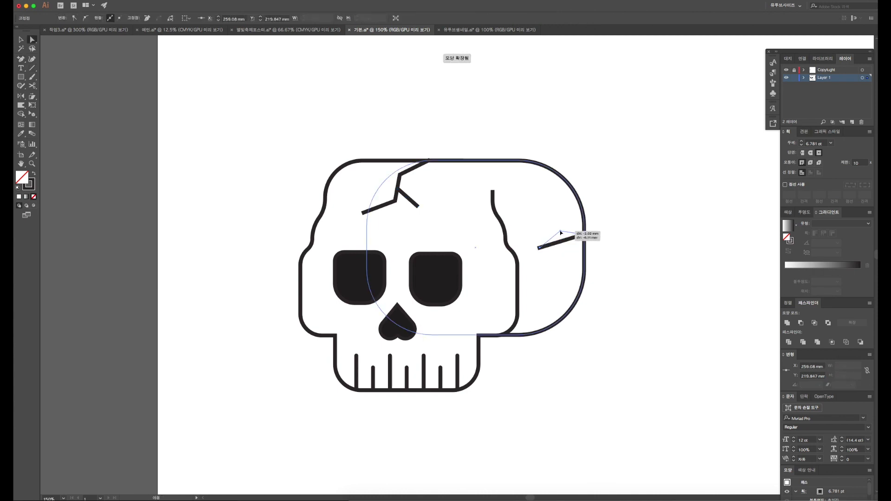
pyautogui.moveTo(565, 241); pyautogui.dragTo(561, 228)
pyautogui.click(628, 268)
pyautogui.scroll(-3, 628, 269)
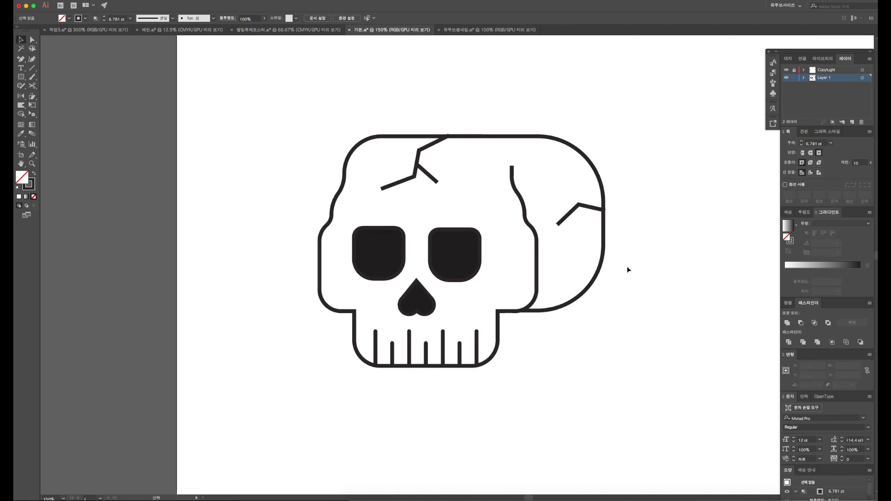
pyautogui.scroll(-2, 557, 306)
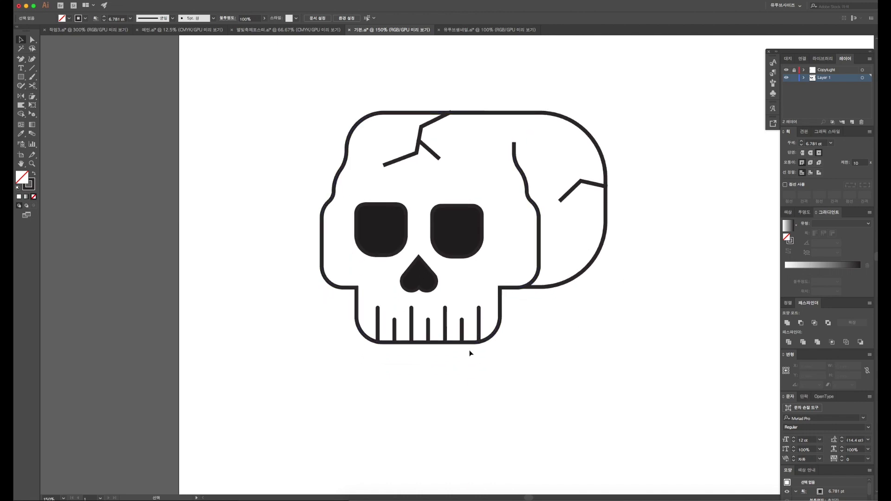
pyautogui.hscroll(-2, 470, 352)
pyautogui.scroll(1, 430, 348)
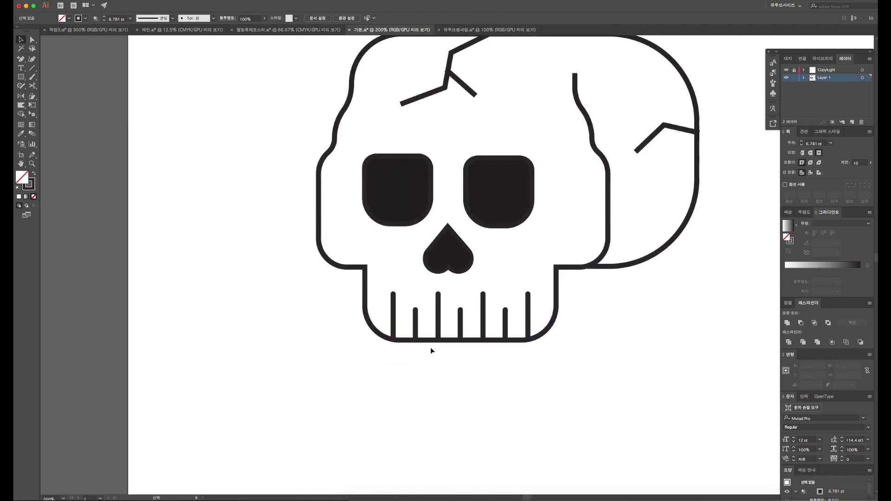
# - Add two anchor points on the jaw's bottom edge of the skull outline
pyautogui.click(401, 342)
pyautogui.scroll(2, 401, 345)
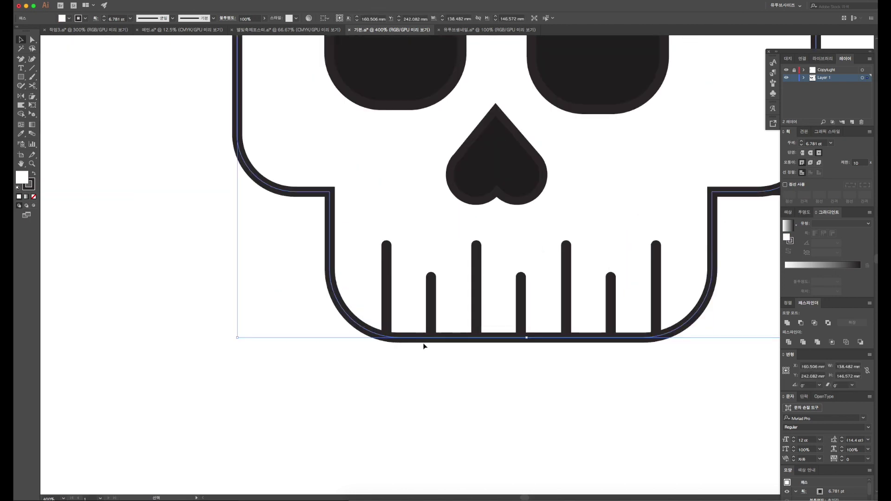
pyautogui.press('p')
pyautogui.click(434, 344)
pyautogui.press('Return')
pyautogui.scroll(1, 432, 345)
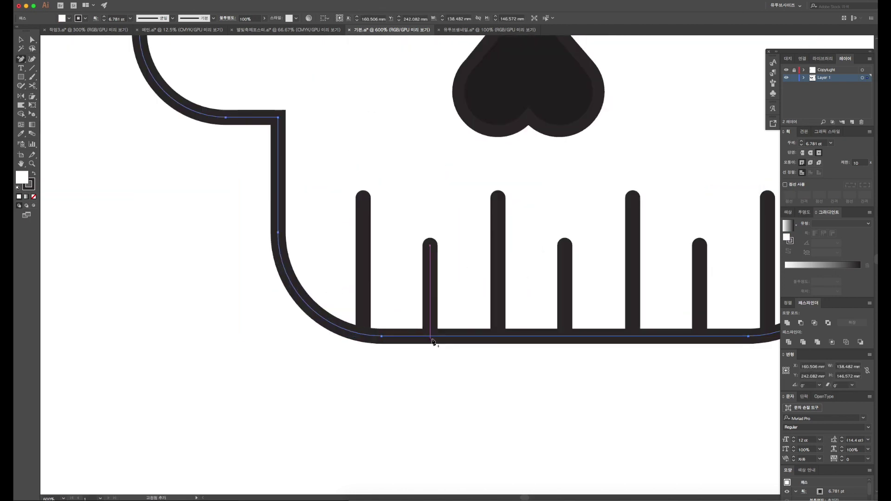
pyautogui.click(432, 339)
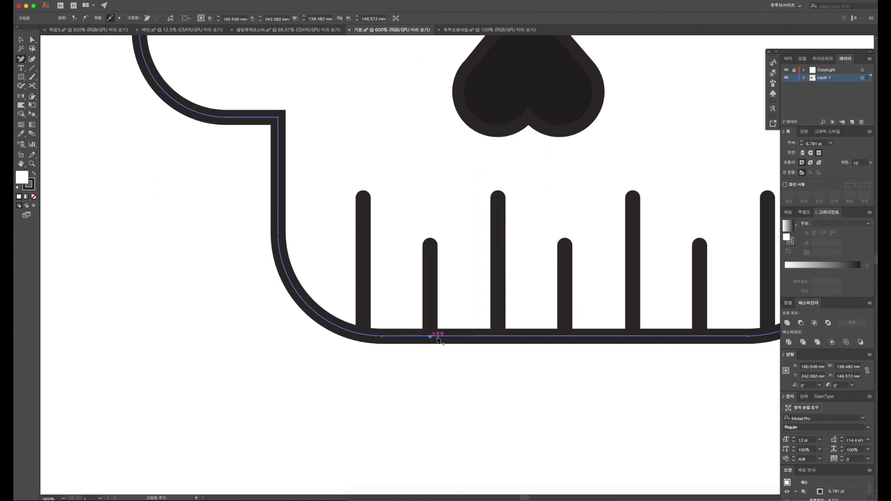
pyautogui.click(499, 338)
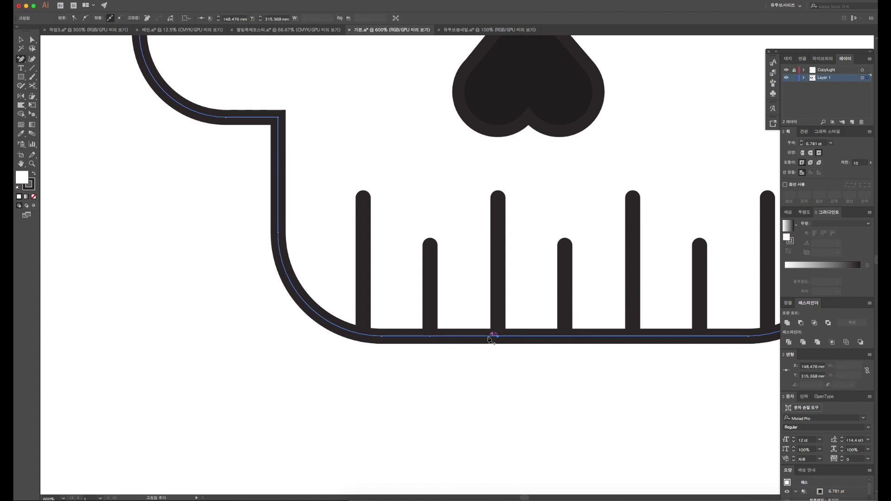
# - Drag the new points up into a small diagonal notch between the left teeth
pyautogui.moveTo(489, 337); pyautogui.dragTo(497, 290)
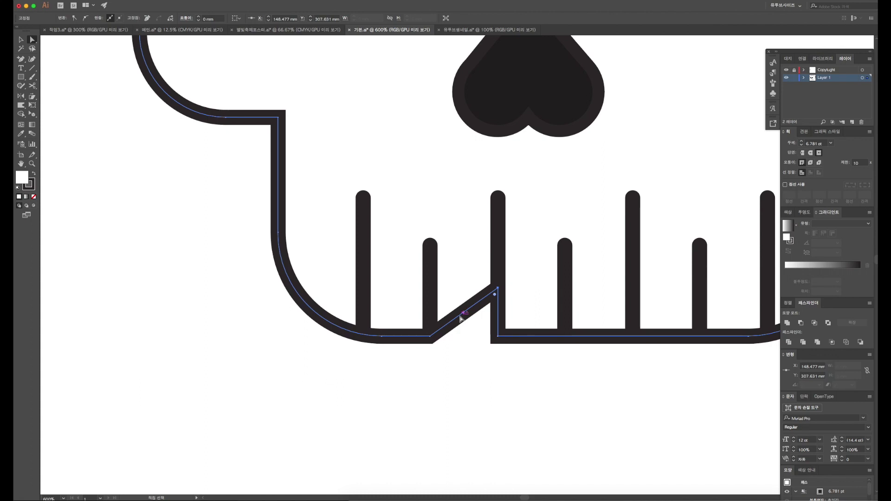
pyautogui.moveTo(460, 319); pyautogui.dragTo(433, 291)
pyautogui.click(455, 351)
pyautogui.hotkey('ctrl', '1')
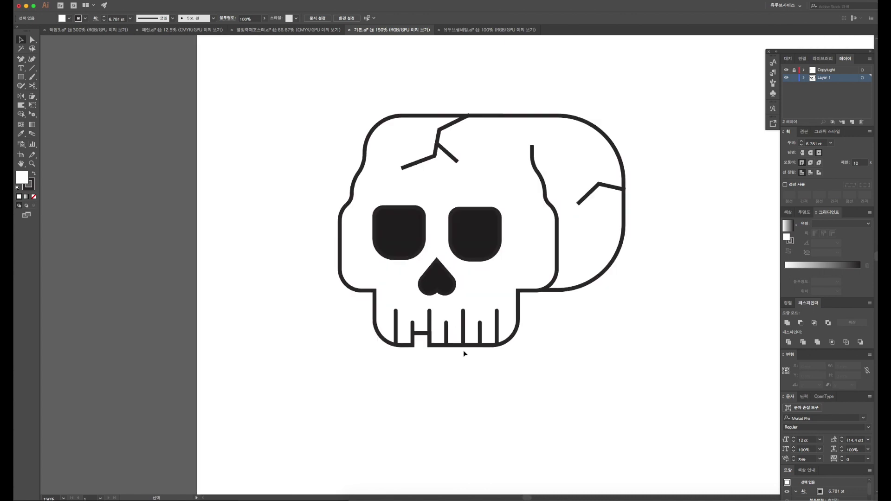
pyautogui.click(463, 349)
pyautogui.click(456, 361)
# - Marquee-select the whole skull, including cracks and teeth, and set its stroke weight to 12 pt
pyautogui.press('v')
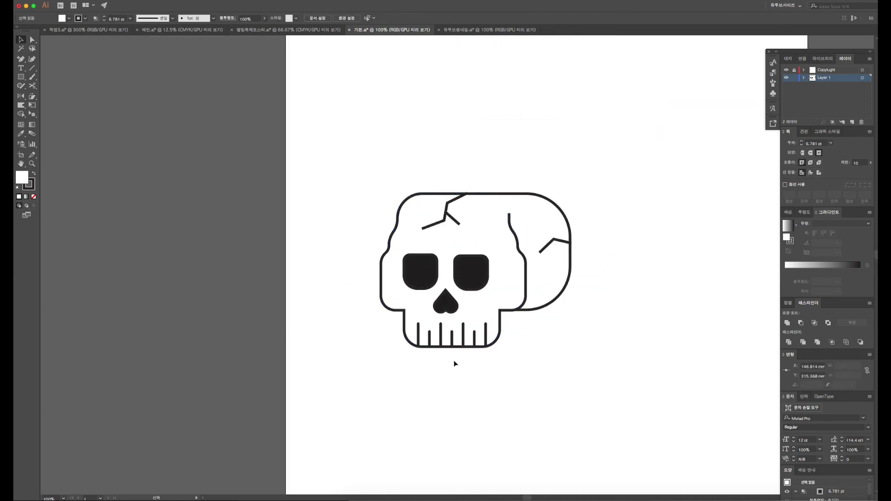
pyautogui.hscroll(1, 454, 362)
pyautogui.hscroll(1, 454, 362)
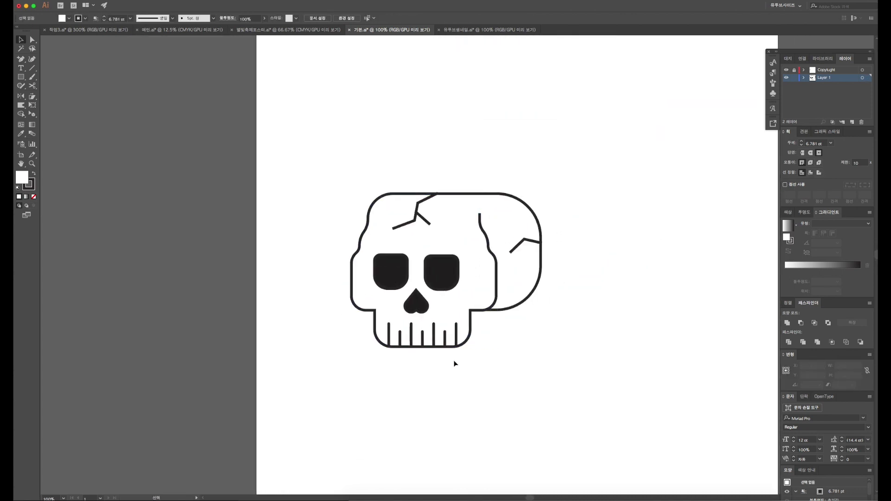
pyautogui.moveTo(569, 163); pyautogui.dragTo(425, 340)
pyautogui.moveTo(330, 366); pyautogui.dragTo(335, 366)
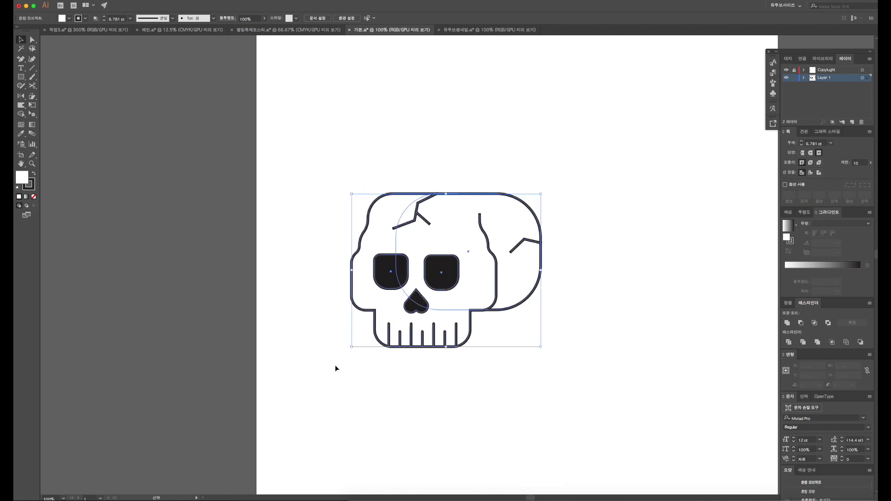
pyautogui.click(104, 17)
pyautogui.click(104, 16)
pyautogui.click(105, 17)
pyautogui.click(105, 18)
pyautogui.click(105, 17)
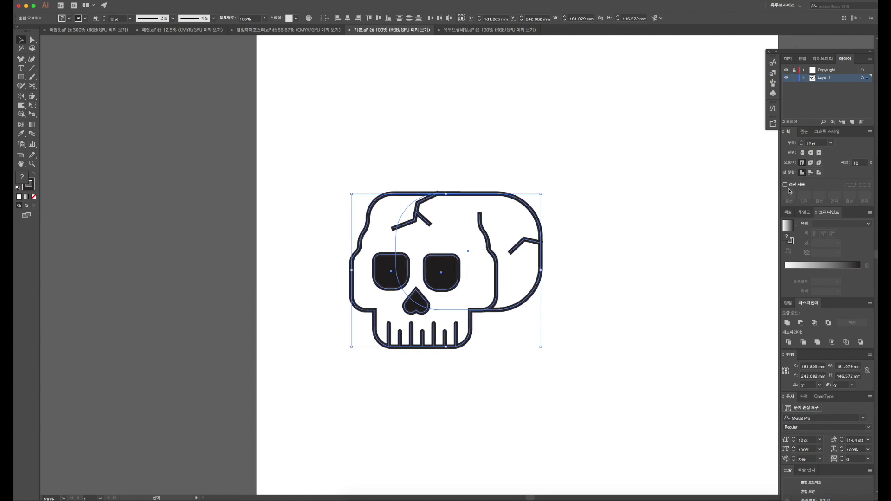
pyautogui.click(623, 226)
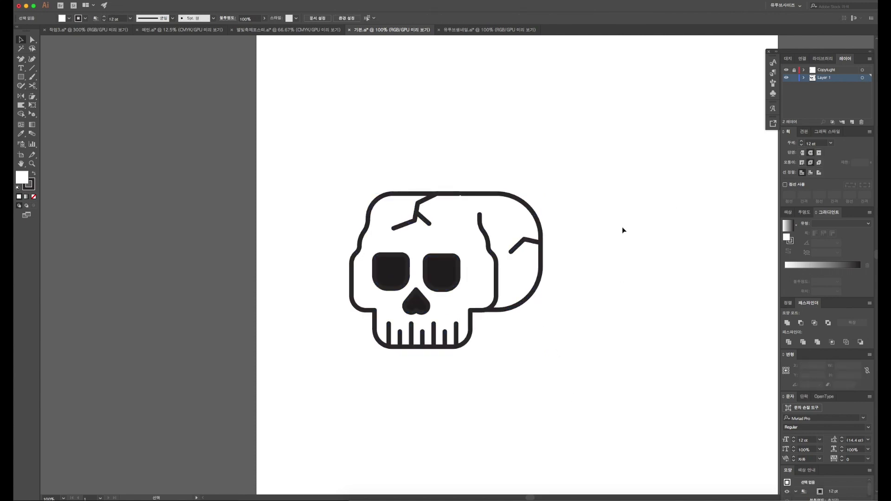
pyautogui.hscroll(-3, 622, 227)
# - Zoom in on the skull and select its rounded back head shape
pyautogui.click(452, 194)
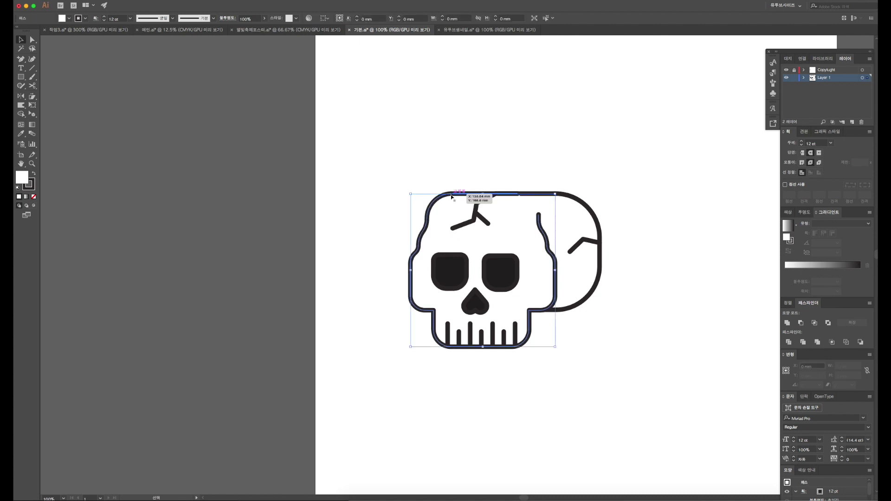
pyautogui.hotkey('ctrl', '=')
pyautogui.press('a')
pyautogui.click(632, 416)
pyautogui.scroll(-5, 632, 417)
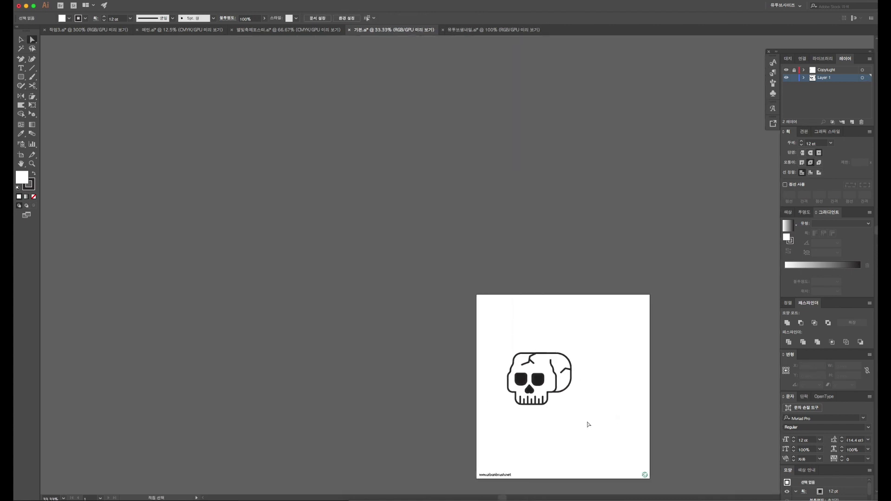
pyautogui.scroll(3, 576, 425)
pyautogui.scroll(-2, 576, 427)
pyautogui.scroll(-1, 576, 426)
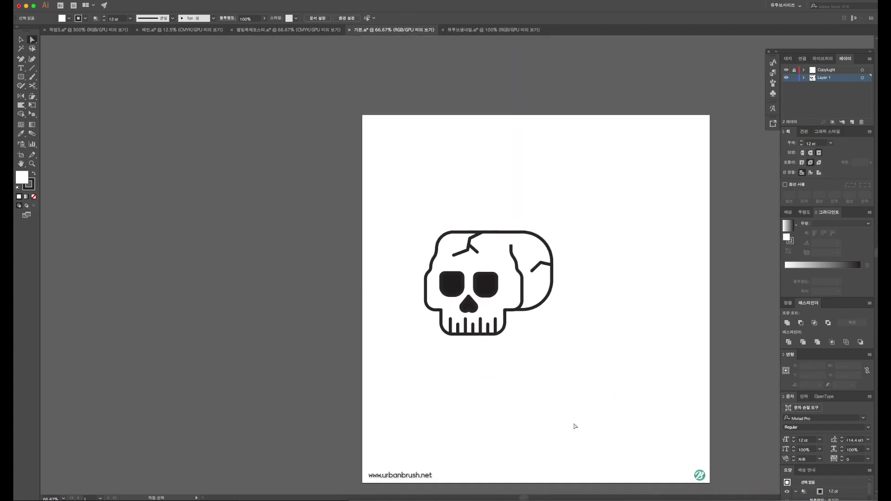
pyautogui.hscroll(3, 576, 426)
pyautogui.scroll(-1, 575, 426)
pyautogui.scroll(-1, 575, 426)
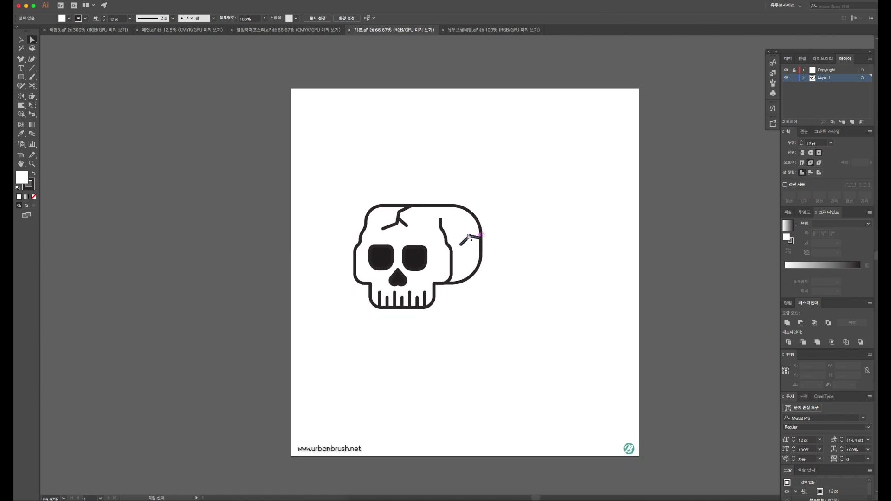
pyautogui.click(467, 205)
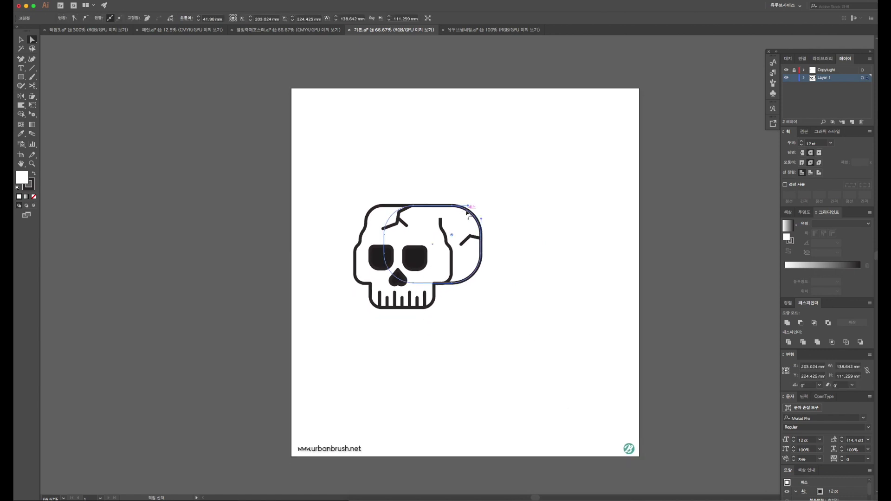
pyautogui.click(497, 196)
pyautogui.moveTo(463, 297); pyautogui.dragTo(463, 296)
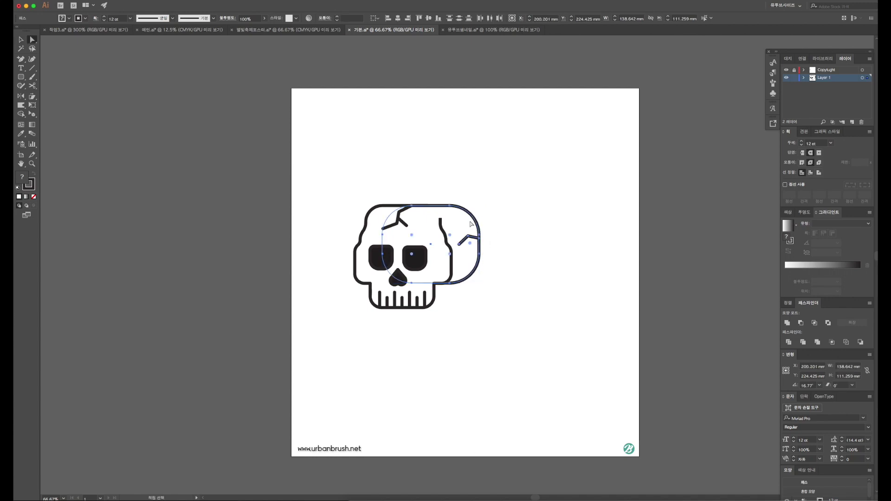
# - Adjust the back head shape's corner rounding to about 45.57 mm radius
pyautogui.press('a')
pyautogui.hotkey('ctrl', 'shift', 'a')
pyautogui.click(474, 217)
pyautogui.moveTo(457, 229)
pyautogui.mouseDown()
pyautogui.moveTo(430, 242)
pyautogui.moveTo(446, 231)
pyautogui.mouseUp()
pyautogui.hscroll(-2, 565, 241)
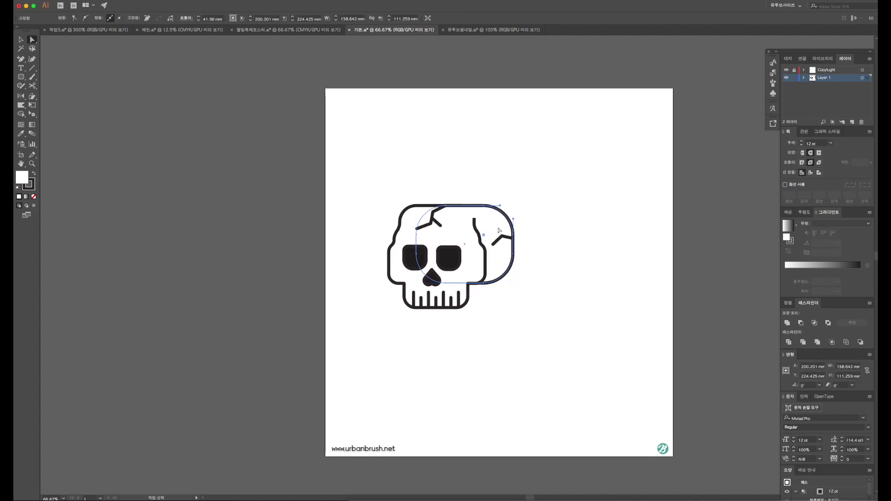
# - Drag the whole skull artwork slightly right and down on the artboard
pyautogui.moveTo(393, 199); pyautogui.dragTo(416, 226)
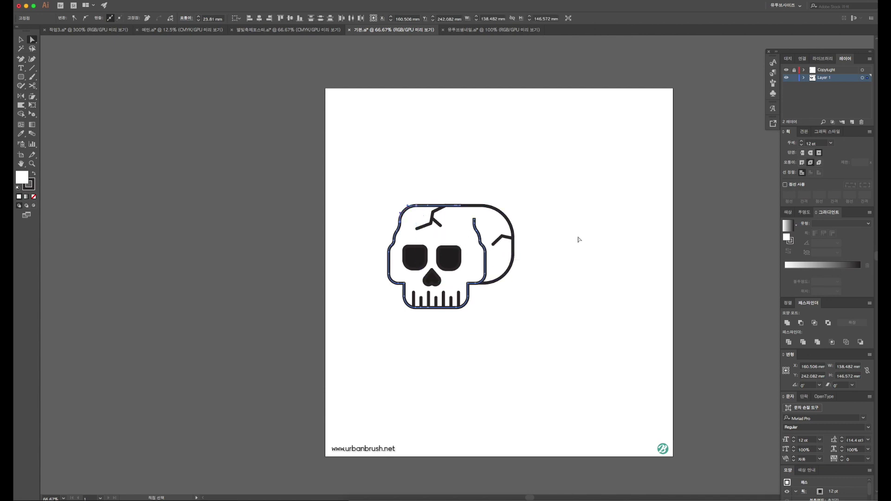
pyautogui.click(575, 235)
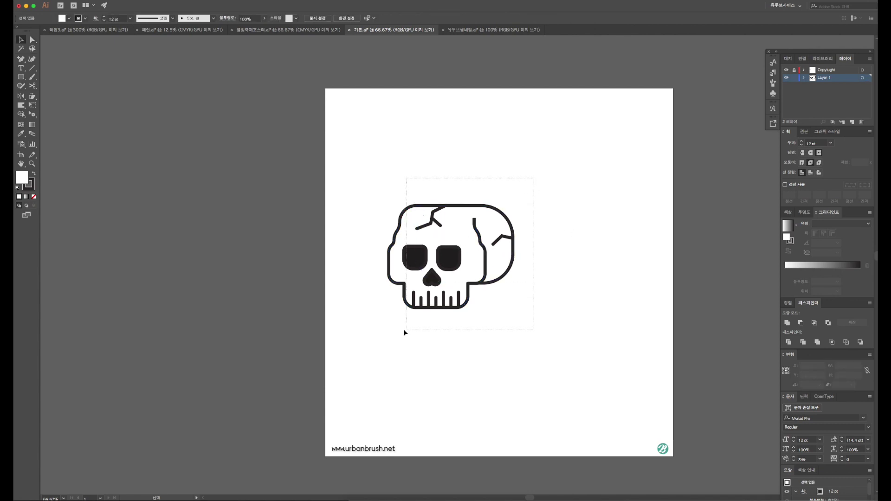
pyautogui.click(418, 307)
pyautogui.moveTo(418, 308); pyautogui.dragTo(444, 314)
pyautogui.click(557, 289)
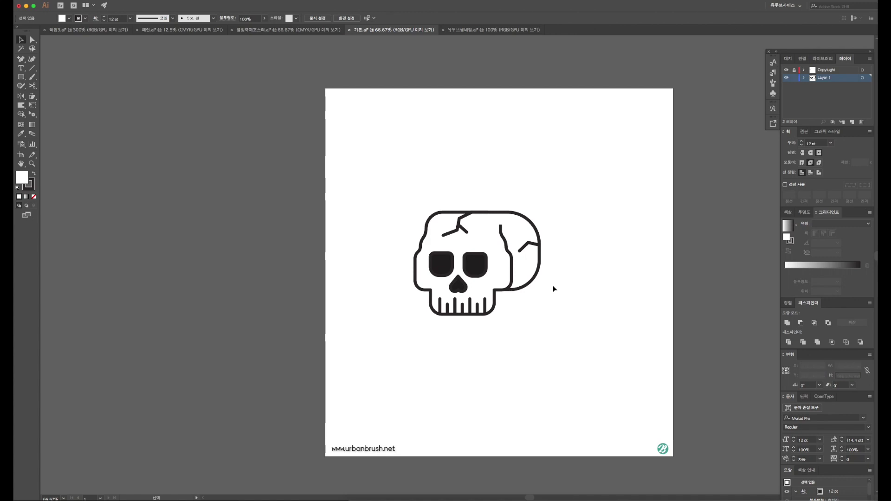
pyautogui.click(521, 288)
# - Alt-drag a copy of the skull's outer shapes down-right and Unite them into one silhouette
pyautogui.press('a')
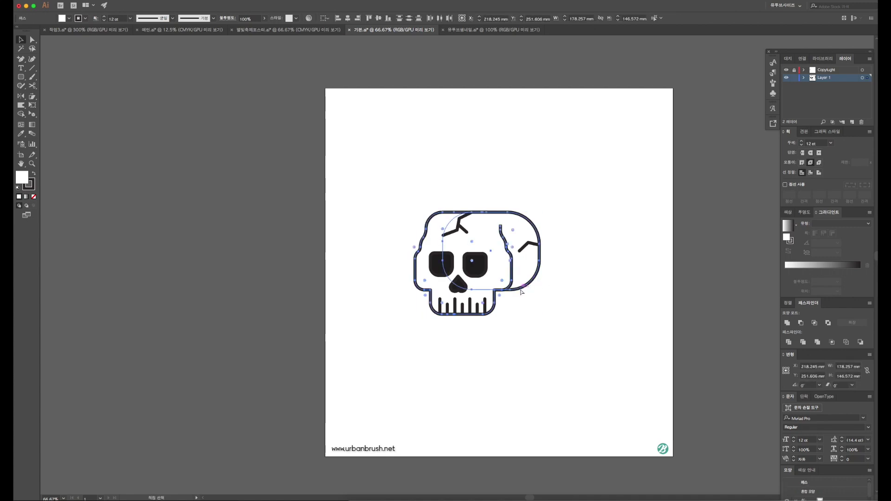
pyautogui.moveTo(442, 277); pyautogui.dragTo(603, 347)
pyautogui.click(788, 323)
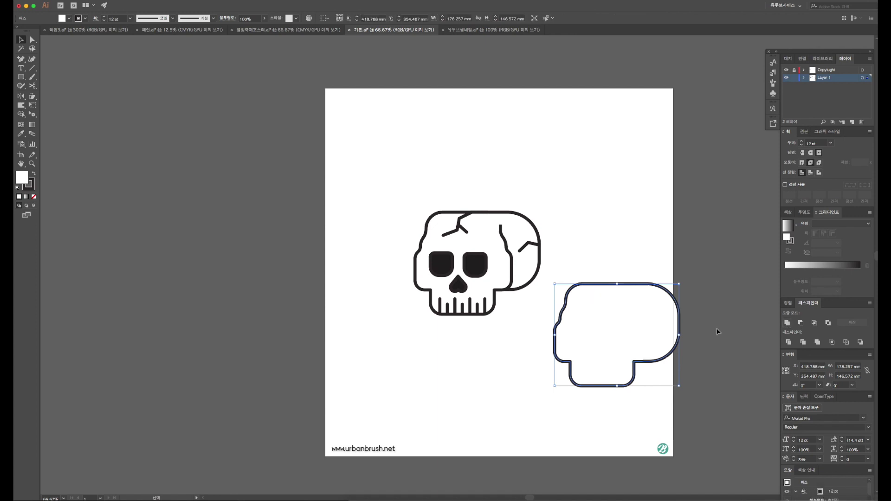
# - Duplicate the silhouette and position the copy over the lower-right outline, slightly offset
pyautogui.moveTo(603, 290); pyautogui.dragTo(551, 311)
pyautogui.moveTo(580, 342); pyautogui.dragTo(470, 252)
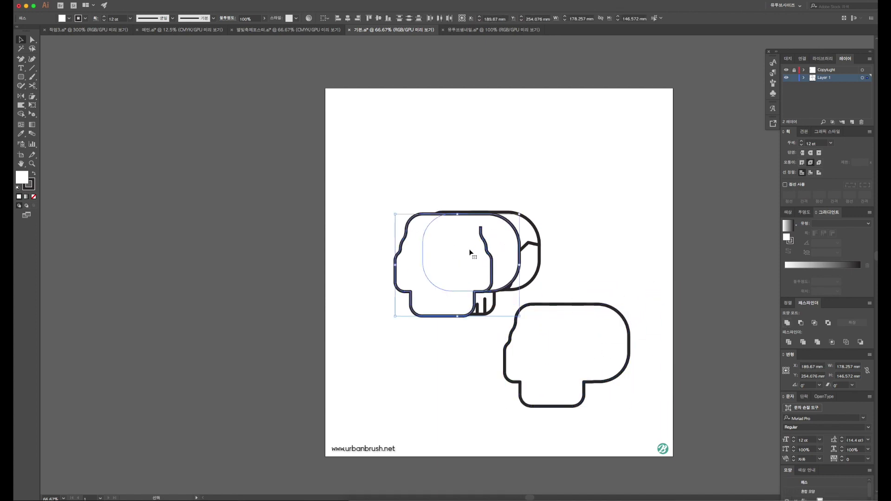
pyautogui.moveTo(404, 256); pyautogui.dragTo(525, 350)
pyautogui.press('a')
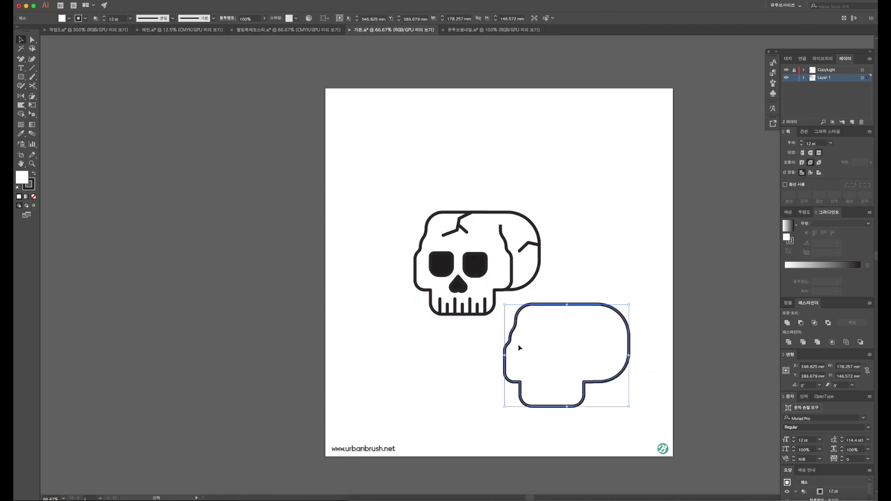
pyautogui.hotkey('ctrl', 'z')
pyautogui.moveTo(467, 272); pyautogui.dragTo(584, 364)
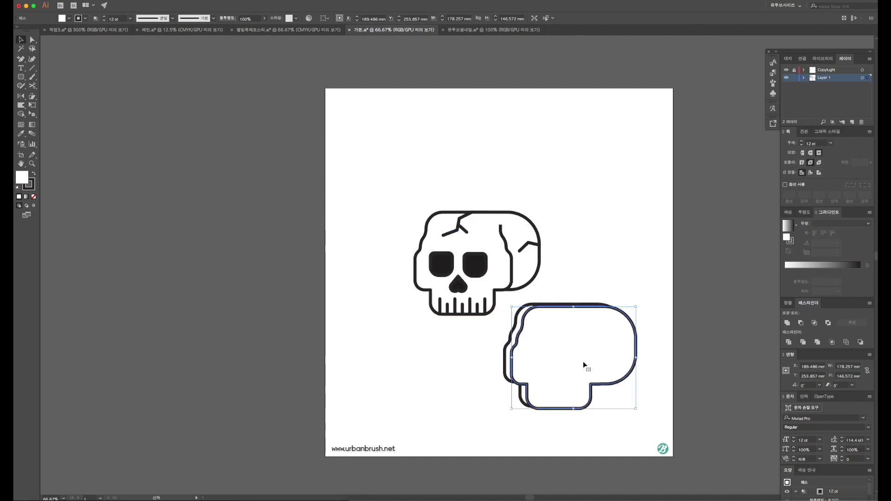
# - Make an offset copy of the lower-right outline and delete the extra duplicate
pyautogui.click(635, 303)
pyautogui.moveTo(635, 302); pyautogui.dragTo(706, 372)
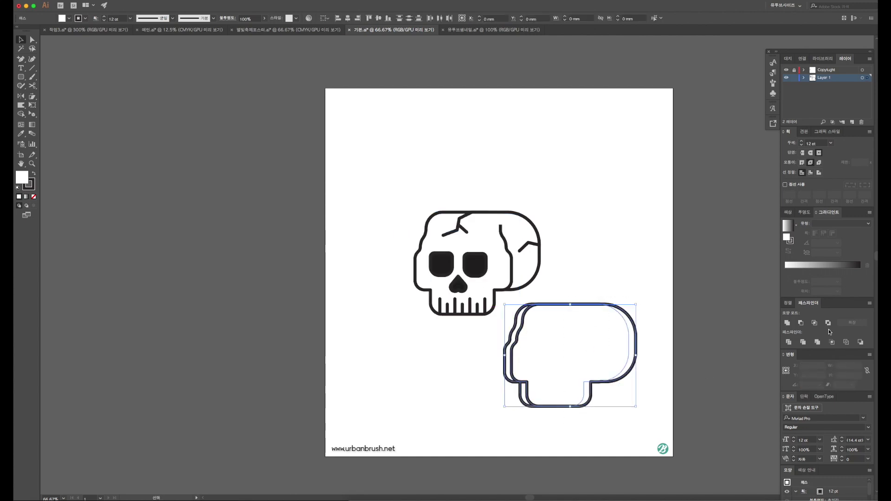
pyautogui.hotkey('ctrl', 'd')
pyautogui.click(643, 367)
pyautogui.click(635, 352)
pyautogui.press('Delete')
# - Enter Isolation Mode on the outline group and select the main rounded silhouette
pyautogui.press('a')
pyautogui.click(584, 395)
pyautogui.click(501, 364)
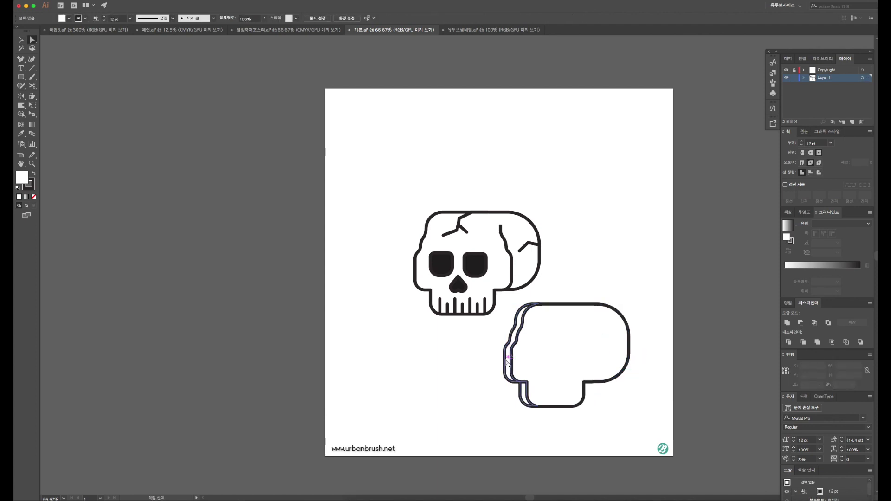
pyautogui.click(510, 361)
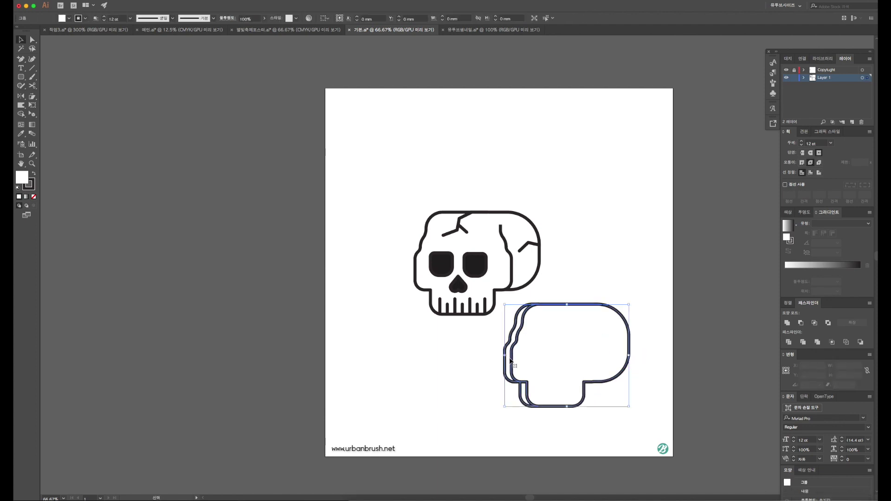
pyautogui.doubleClick(510, 360)
pyautogui.click(509, 361)
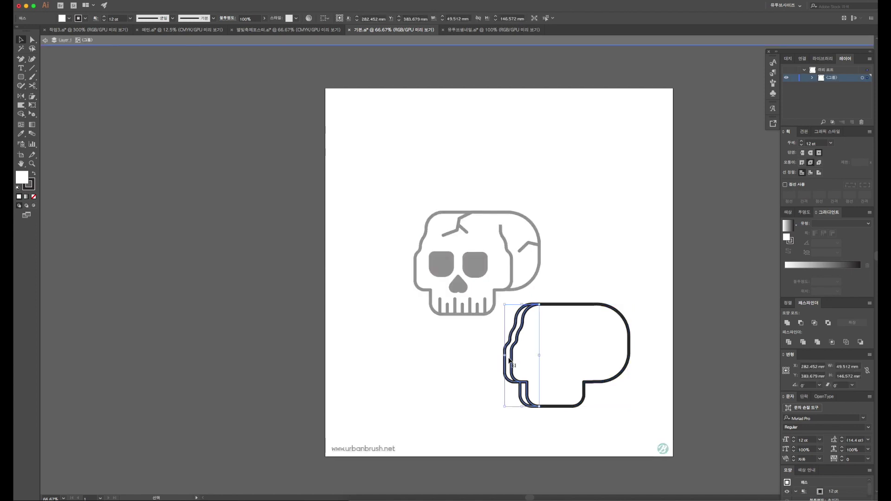
pyautogui.click(578, 357)
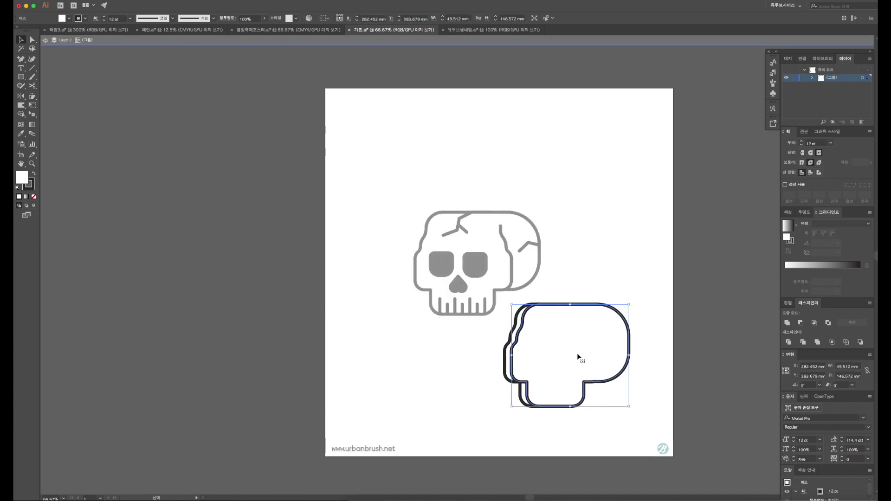
pyautogui.click(803, 131)
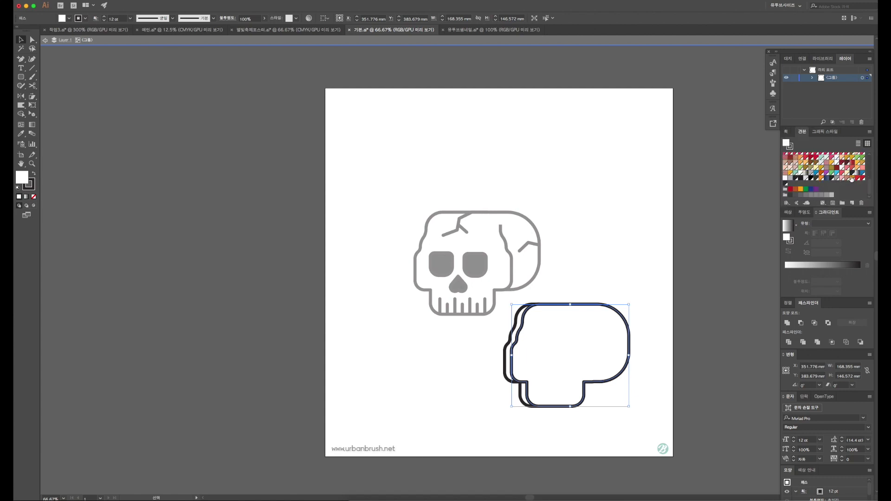
# - Fill the silhouette with pale cream F9F1DE and exit Isolation Mode
pyautogui.click(848, 174)
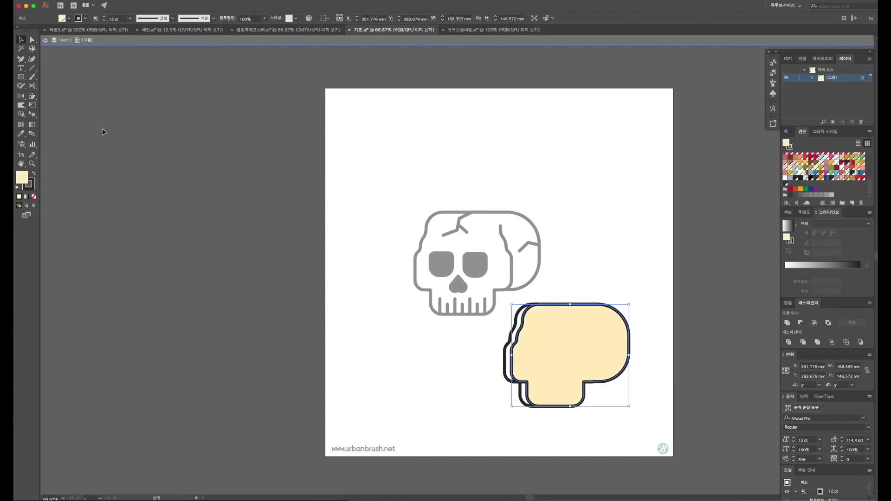
pyautogui.doubleClick(25, 177)
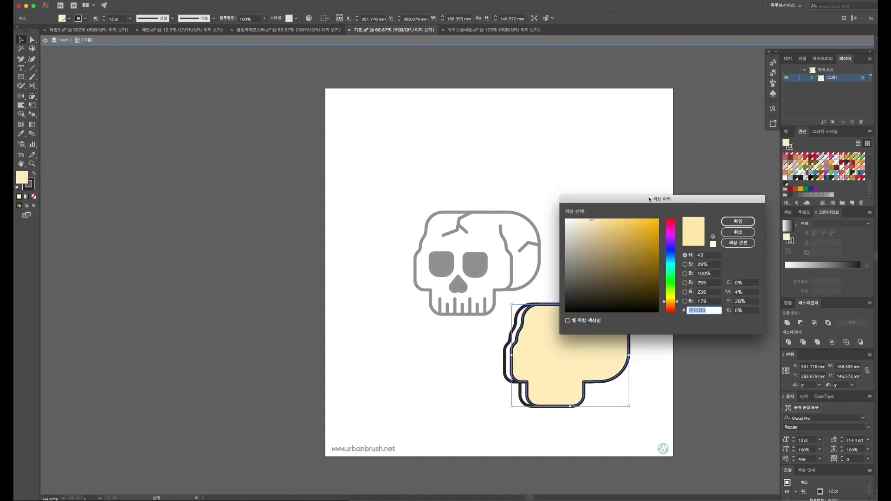
pyautogui.click(738, 221)
pyautogui.doubleClick(655, 358)
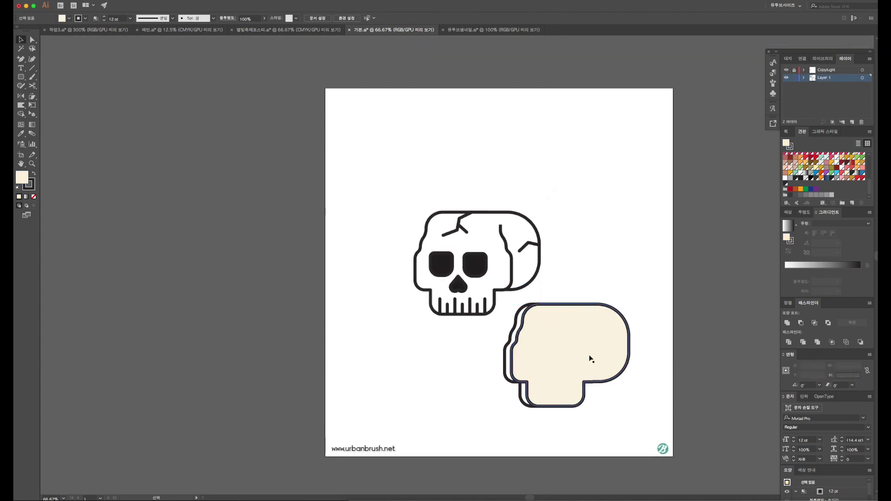
pyautogui.click(591, 358)
pyautogui.click(69, 18)
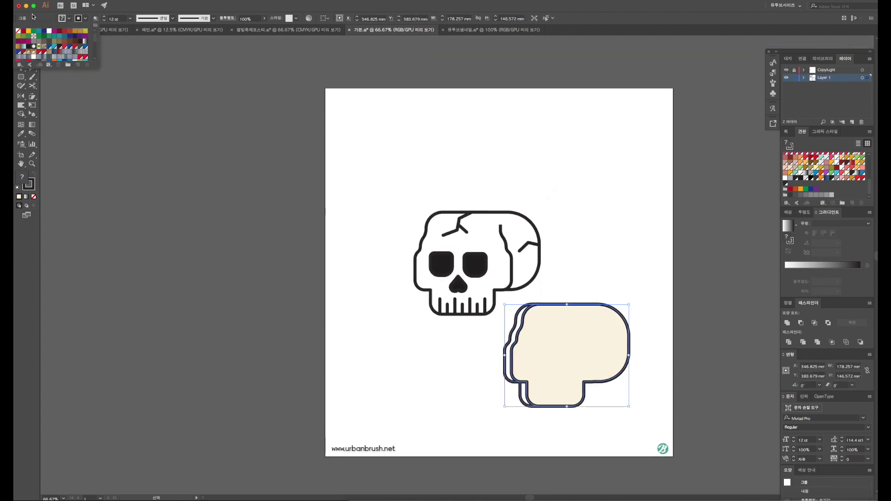
# - Set the cream silhouette's stroke to None and drag it onto the skull
pyautogui.click(18, 31)
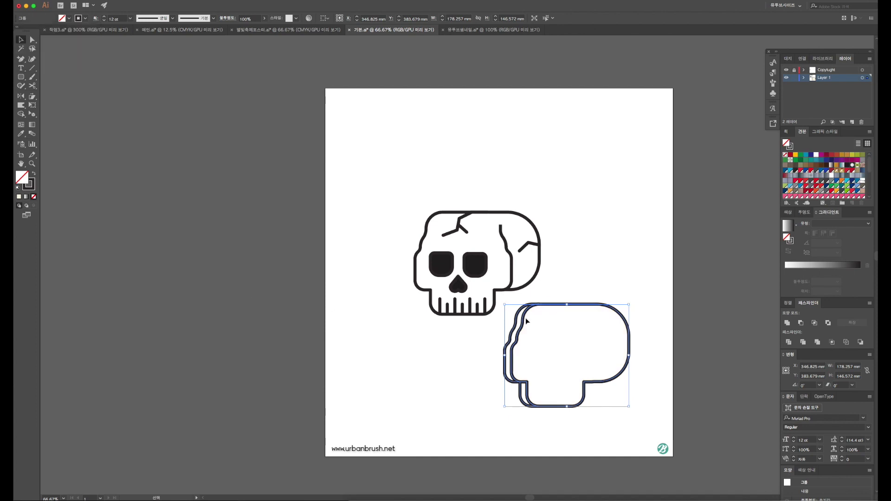
pyautogui.hotkey('ctrl', 'z')
pyautogui.click(86, 19)
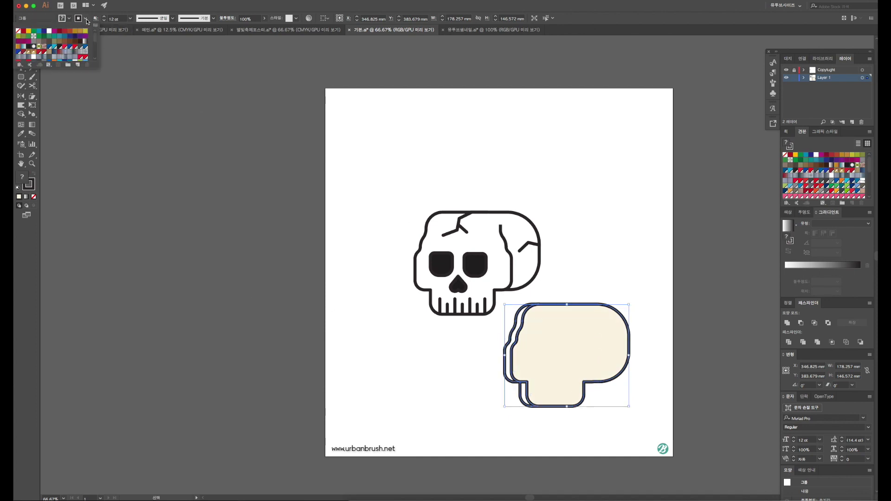
pyautogui.click(18, 32)
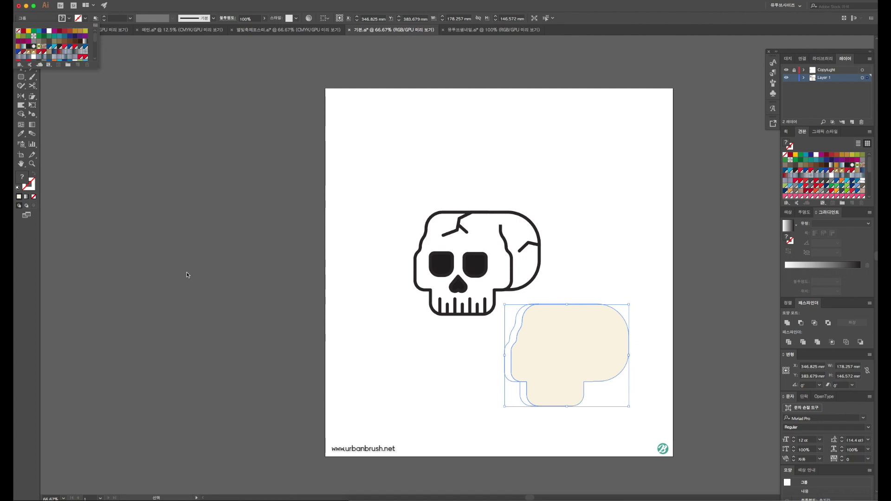
pyautogui.click(506, 368)
pyautogui.click(588, 362)
pyautogui.moveTo(587, 362); pyautogui.dragTo(495, 268)
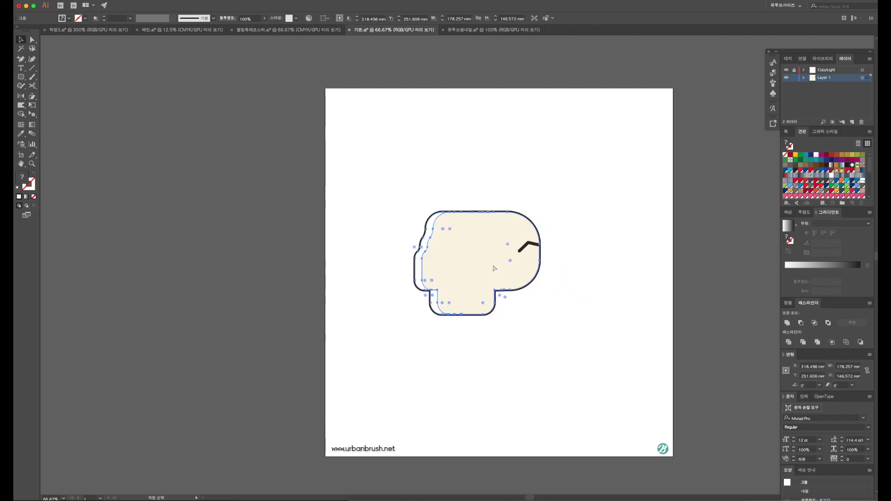
# - Send the cream silhouette behind the skull and set the front skull's fill to None
pyautogui.hotkey('ctrl', 'shift', '[')
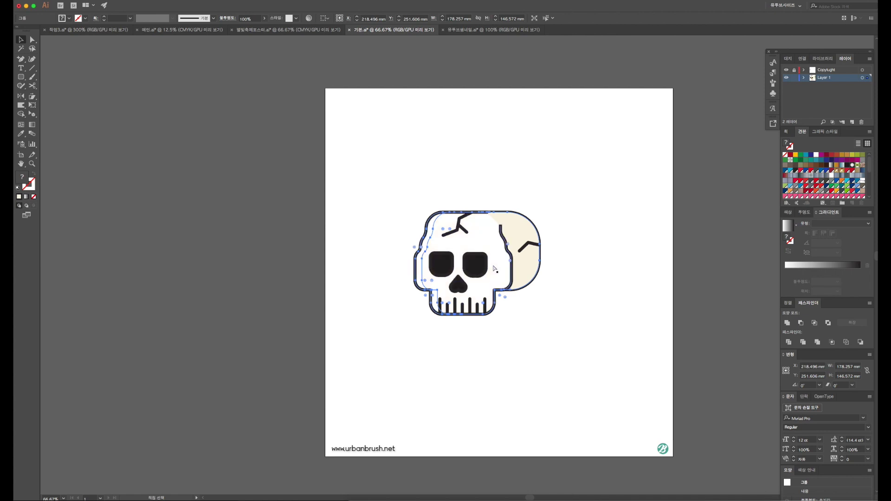
pyautogui.hotkey('ctrl', 'z')
pyautogui.hotkey('ctrl', 'shift', 'z')
pyautogui.click(543, 312)
pyautogui.click(501, 283)
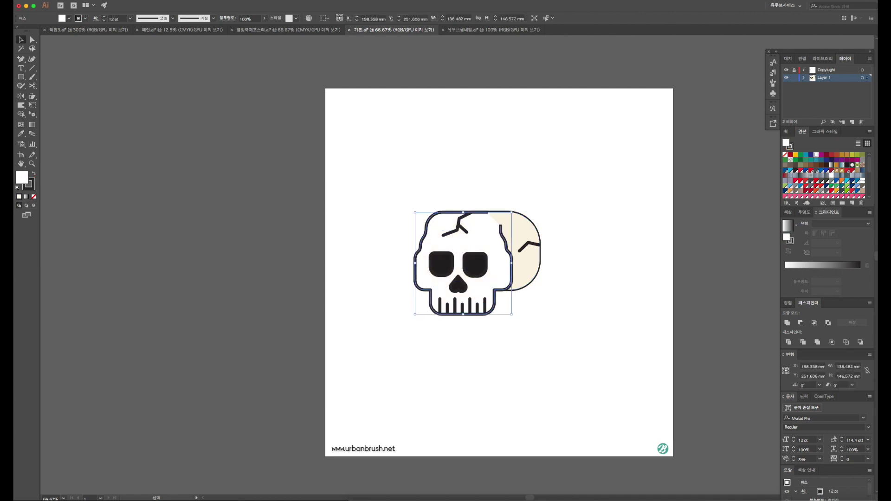
pyautogui.click(68, 18)
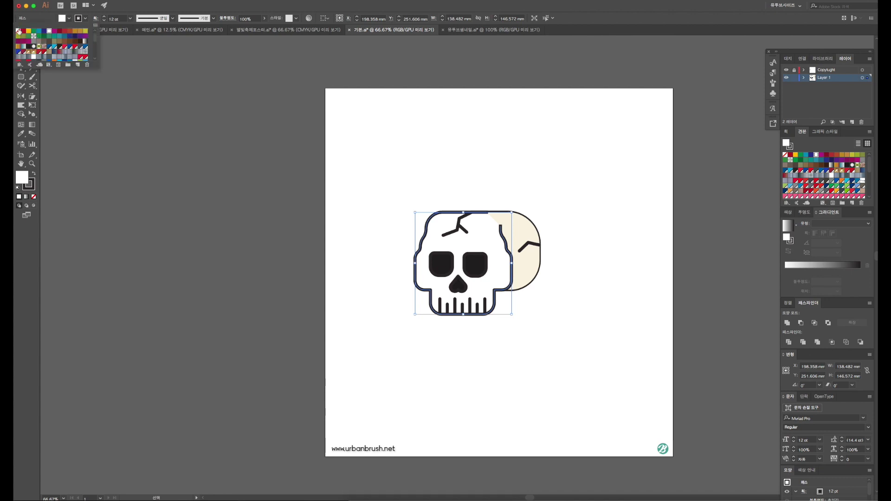
pyautogui.click(17, 29)
pyautogui.click(197, 147)
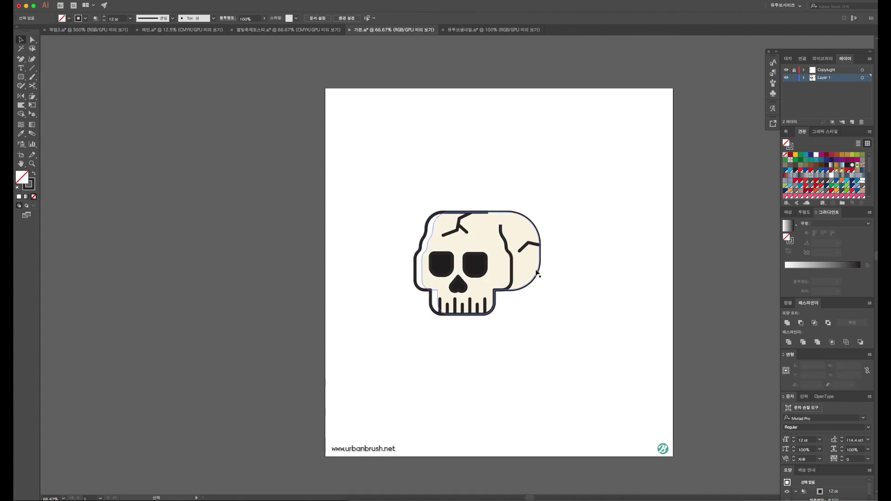
pyautogui.scroll(2, 537, 273)
pyautogui.click(522, 265)
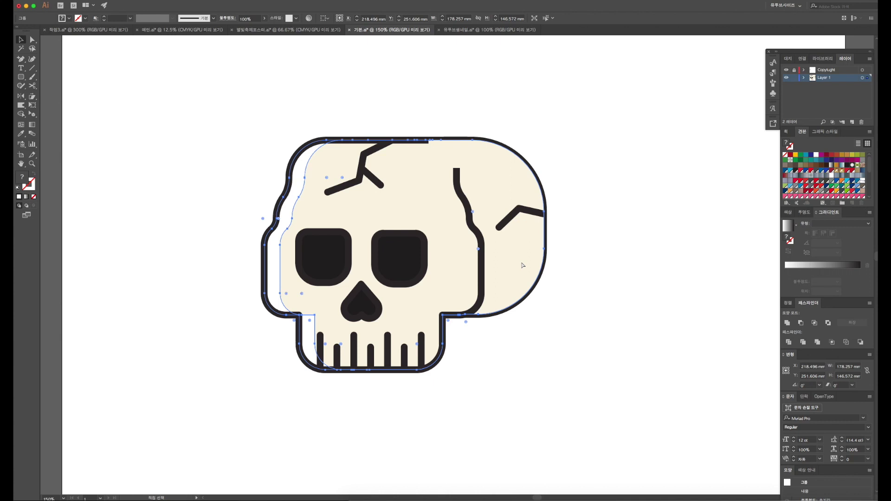
# - Restore the front skull's white fill, then add an anchor and delete the top-left arc of the front shape
pyautogui.hotkey('ctrl', 'z')
pyautogui.press('v')
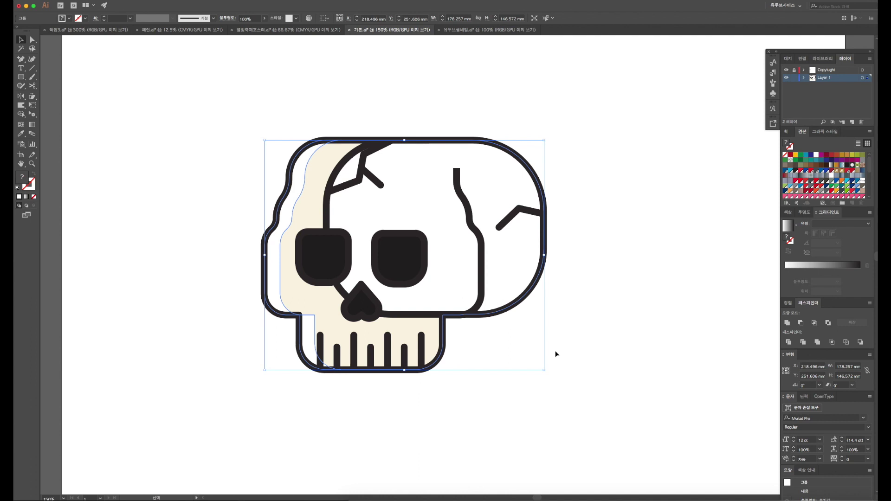
pyautogui.click(408, 316)
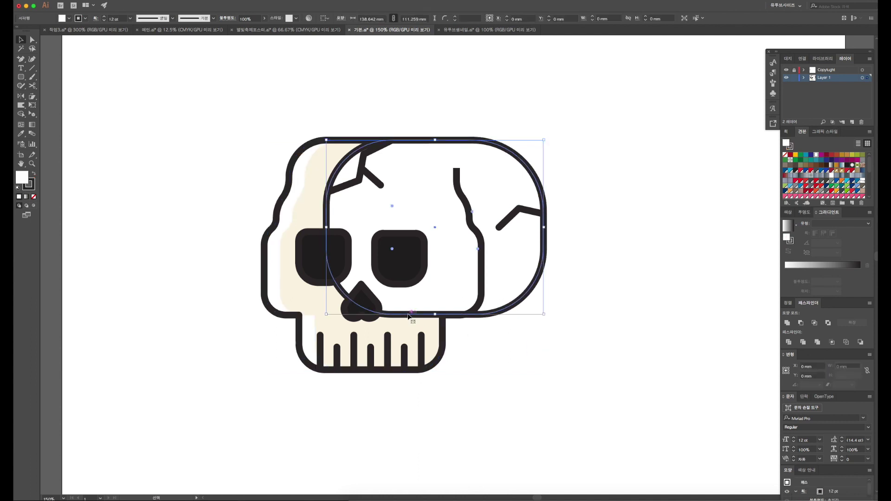
pyautogui.press('+')
pyautogui.click(442, 314)
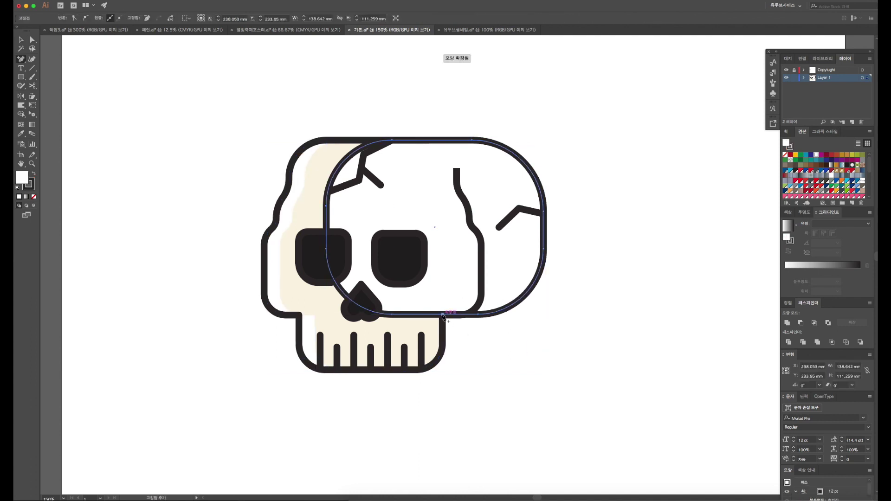
pyautogui.press('a')
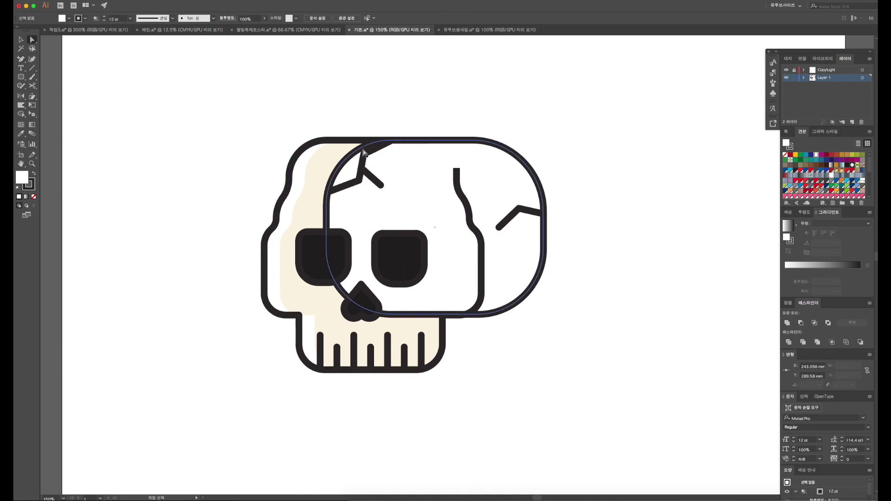
pyautogui.click(335, 171)
pyautogui.press('Delete')
pyautogui.moveTo(328, 210); pyautogui.dragTo(327, 250)
# - Delete the anchor point near the nose from the open path
pyautogui.press('-')
pyautogui.click(375, 305)
pyautogui.press('Return')
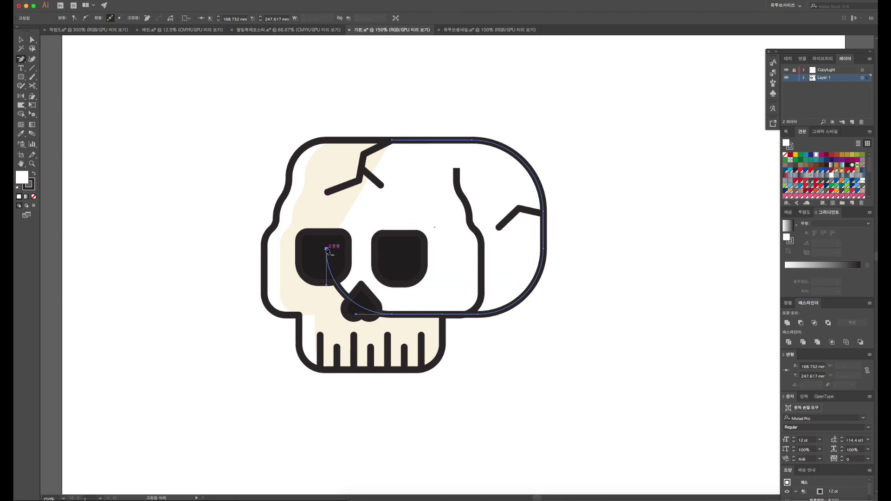
pyautogui.click(326, 249)
pyautogui.click(392, 316)
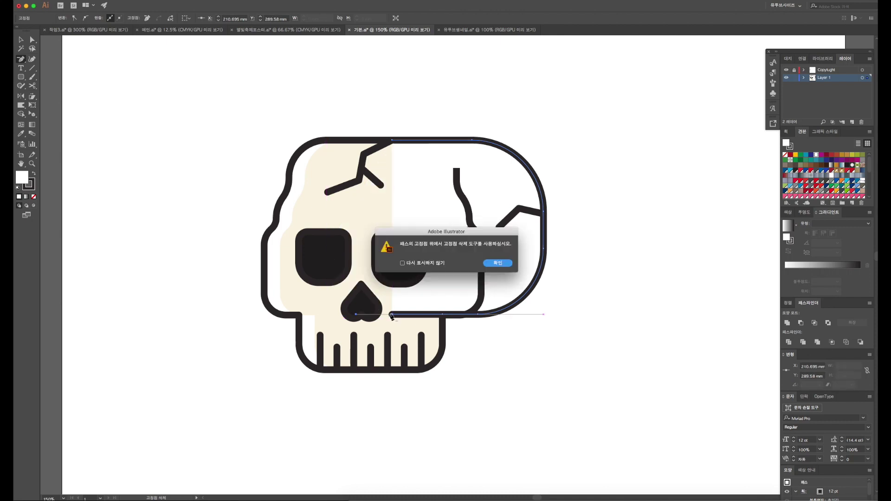
pyautogui.press('Return')
pyautogui.click(392, 316)
pyautogui.press('v')
pyautogui.click(531, 291)
# - Send the reshaped back path to the back and drag the outline copy toward the skull
pyautogui.hotkey('ctrl', 'shift', '[')
pyautogui.hscroll(-2, 615, 297)
pyautogui.moveTo(597, 320); pyautogui.dragTo(436, 196)
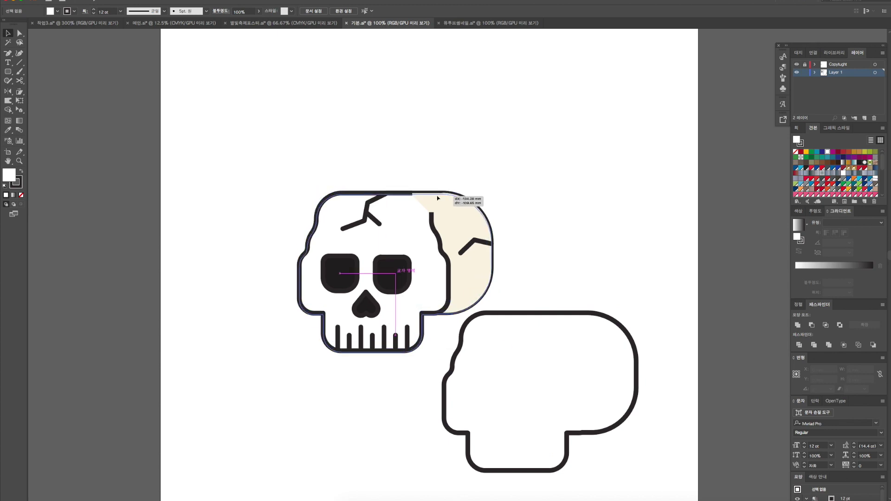
# - Place the outline copy exactly over the skull and set its fill to None
pyautogui.moveTo(436, 196); pyautogui.dragTo(451, 198)
pyautogui.hscroll(-4, 563, 215)
pyautogui.click(55, 12)
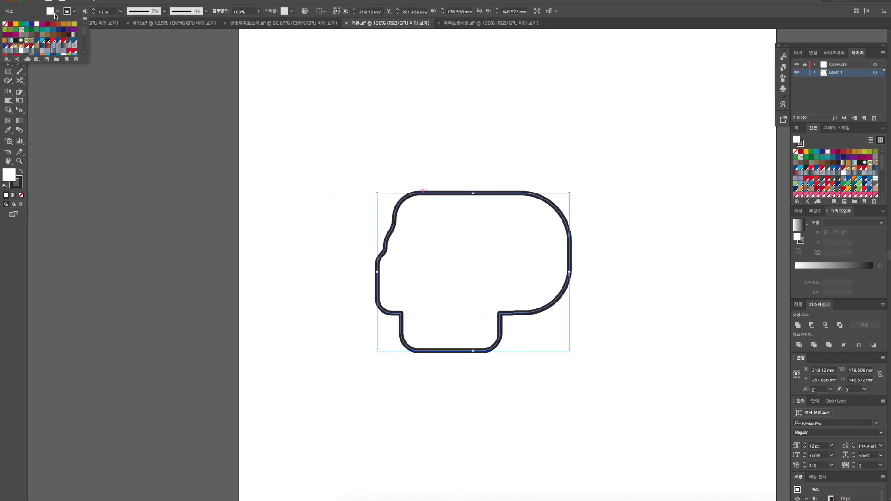
pyautogui.click(6, 24)
# - Set the white front skull shape's fill to None so the cream shows through
pyautogui.click(483, 231)
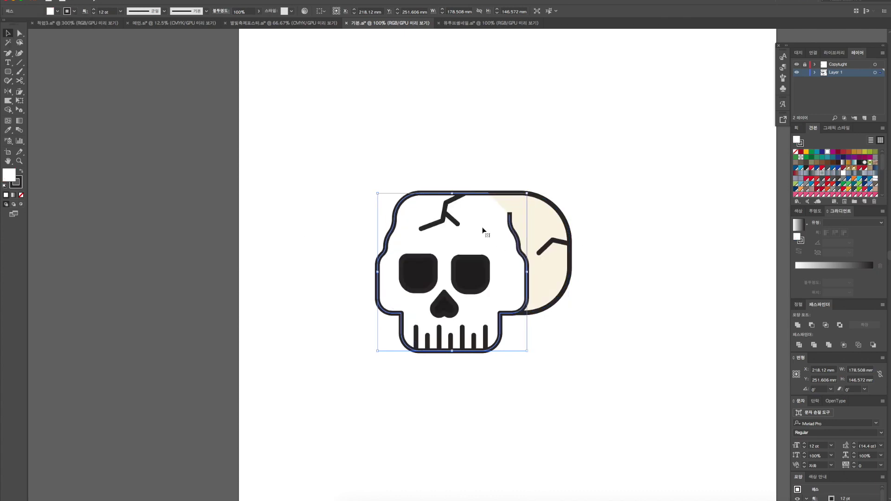
pyautogui.click(55, 13)
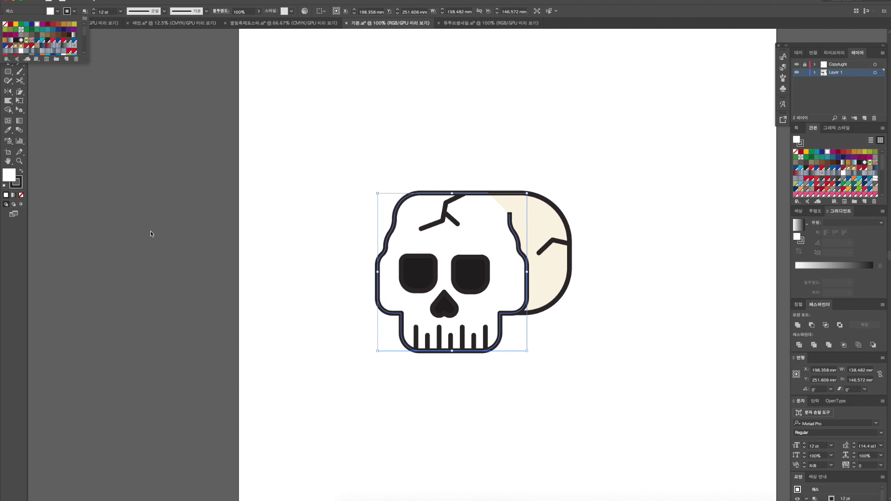
pyautogui.click(6, 24)
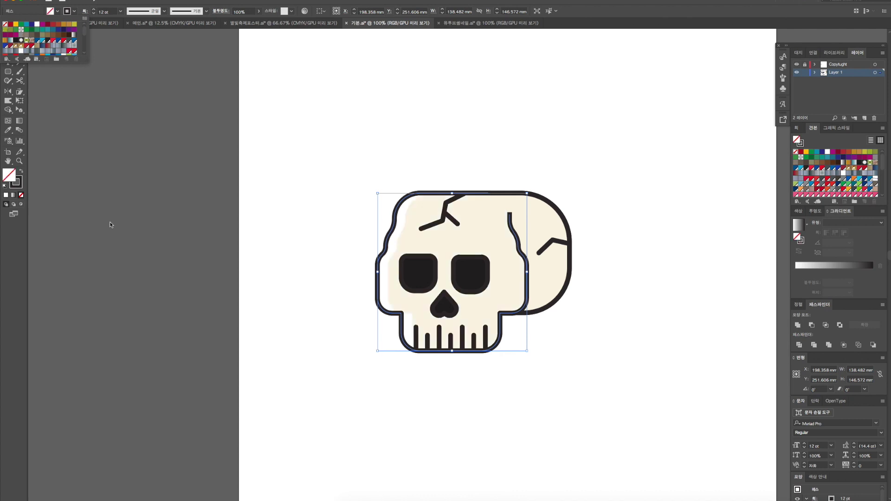
pyautogui.click(564, 362)
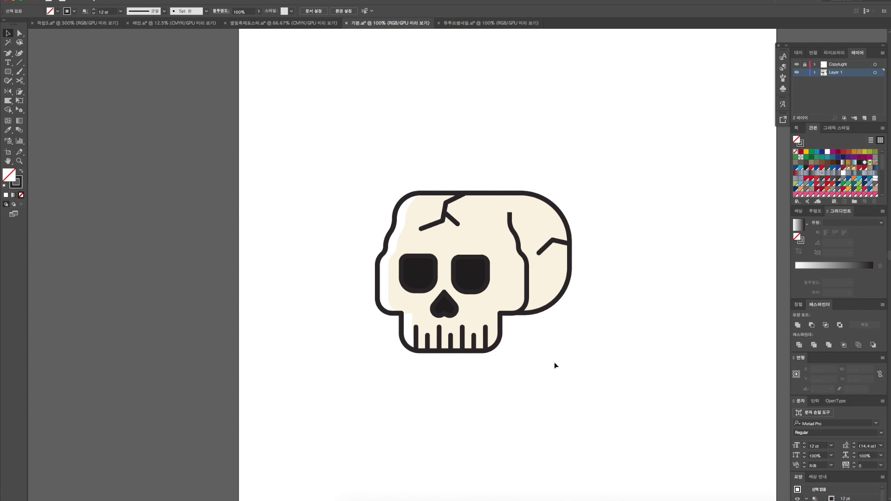
pyautogui.click(540, 287)
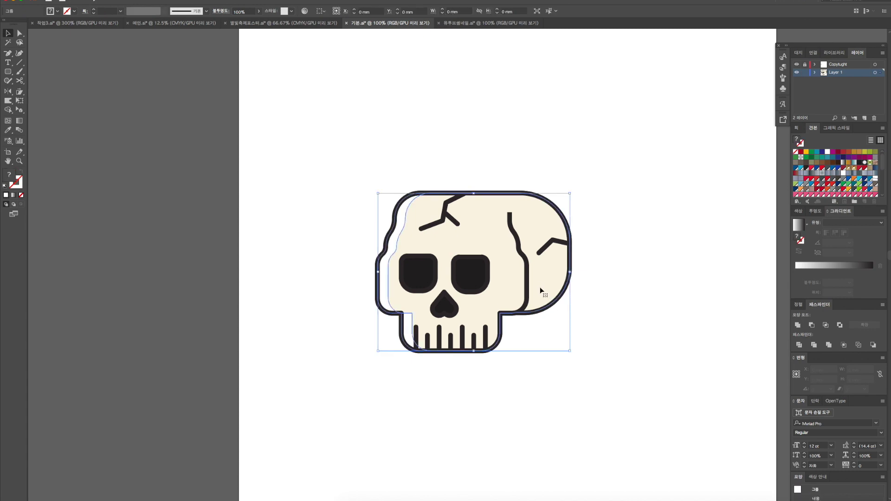
# - Paste a copy of the skull shapes and move it down and to the right
pyautogui.scroll(1, 566, 329)
pyautogui.click(509, 272)
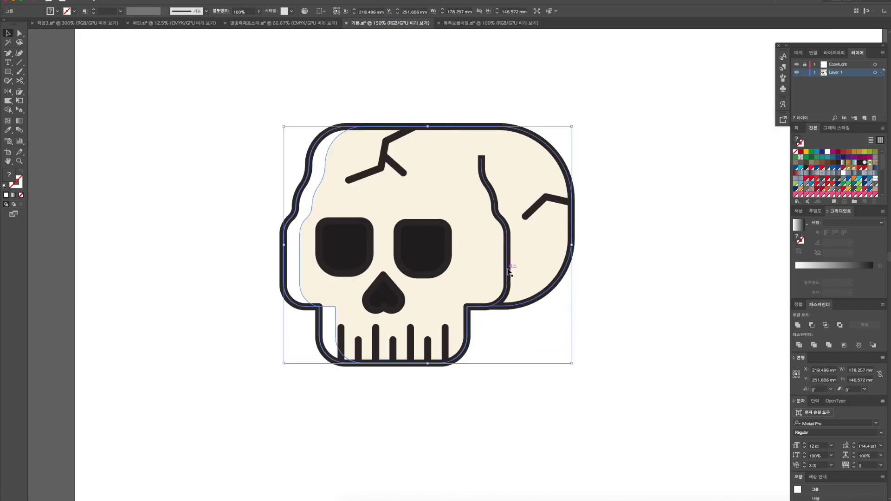
pyautogui.click(553, 266)
pyautogui.scroll(-1, 553, 266)
pyautogui.hscroll(5, 552, 266)
pyautogui.hotkey('ctrl', 'v')
pyautogui.moveTo(508, 280); pyautogui.dragTo(592, 346)
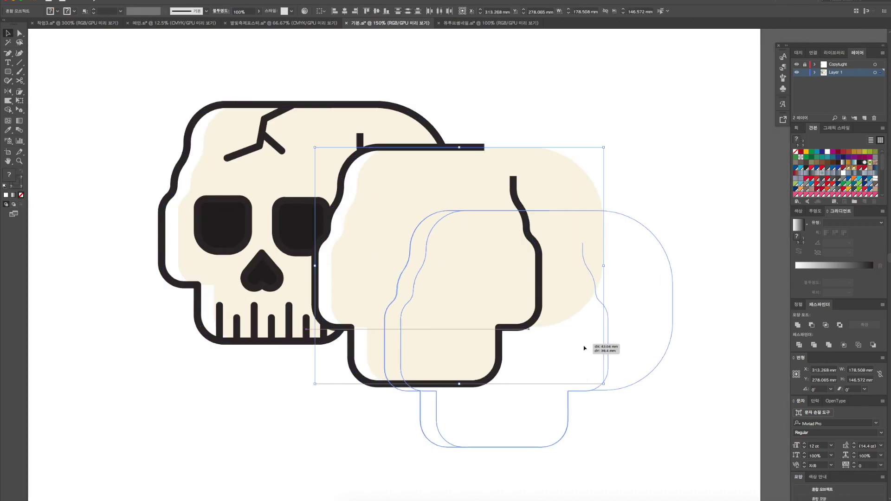
pyautogui.hscroll(3, 592, 346)
pyautogui.click(684, 339)
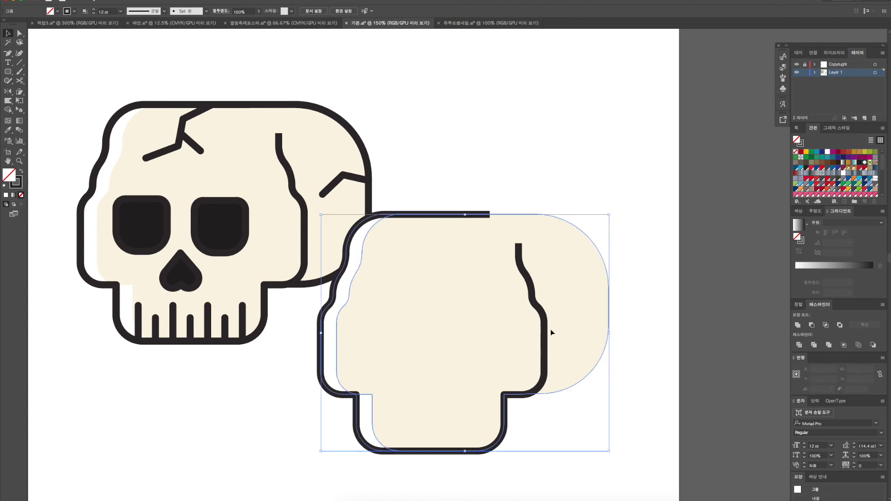
pyautogui.click(553, 330)
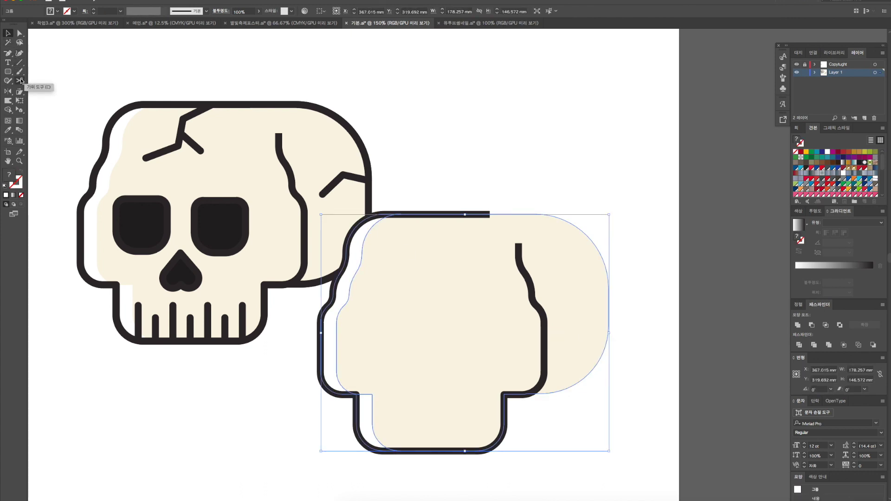
# - Cut the copy with the Knife tool and join its outline's top-right gap with Ctrl+J
pyautogui.moveTo(21, 80); pyautogui.dragTo(46, 98)
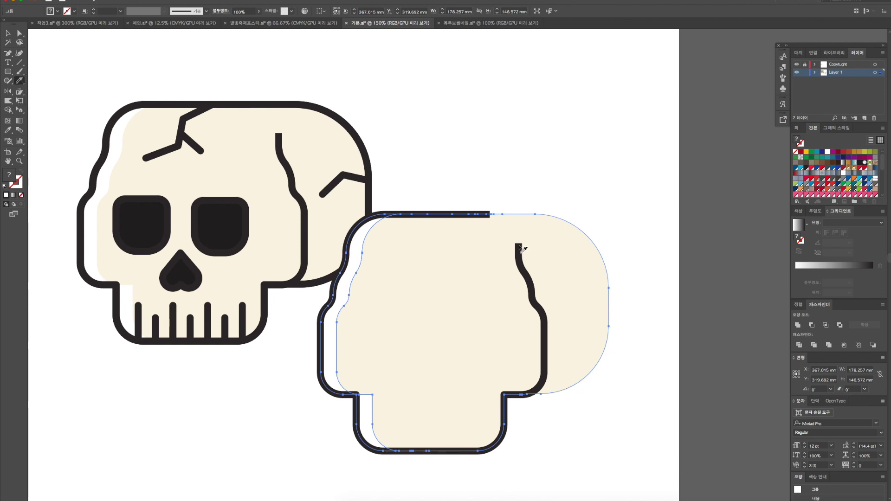
pyautogui.press('v')
pyautogui.click(505, 204)
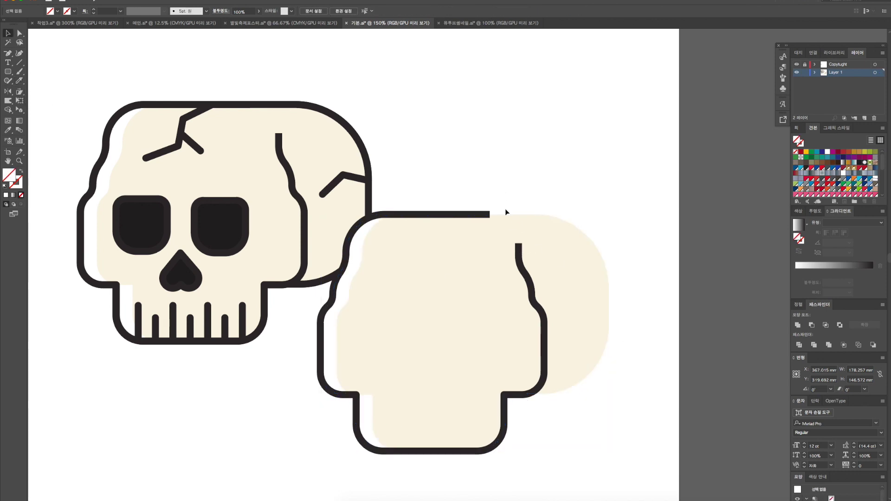
pyautogui.click(479, 217)
pyautogui.hotkey('ctrl', 'j')
# - Select the copy's front outline path together with its beige back shape
pyautogui.hotkey('ctrl', 'shift', 'a')
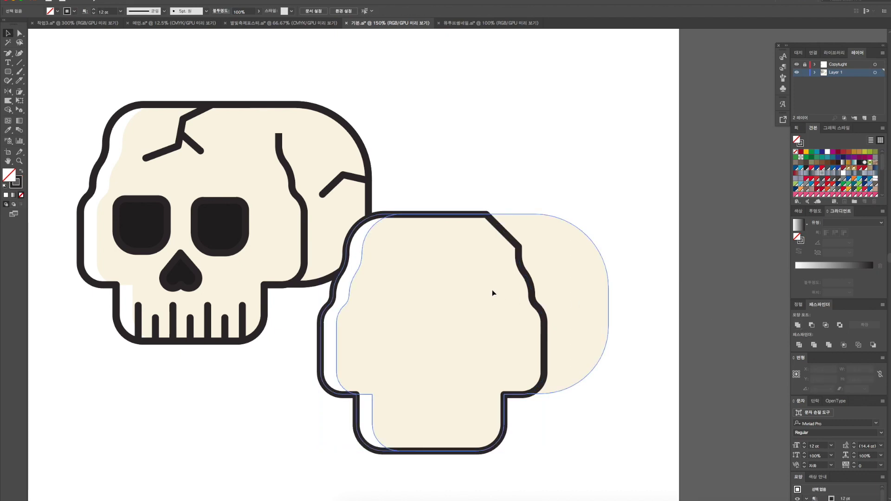
pyautogui.click(504, 291)
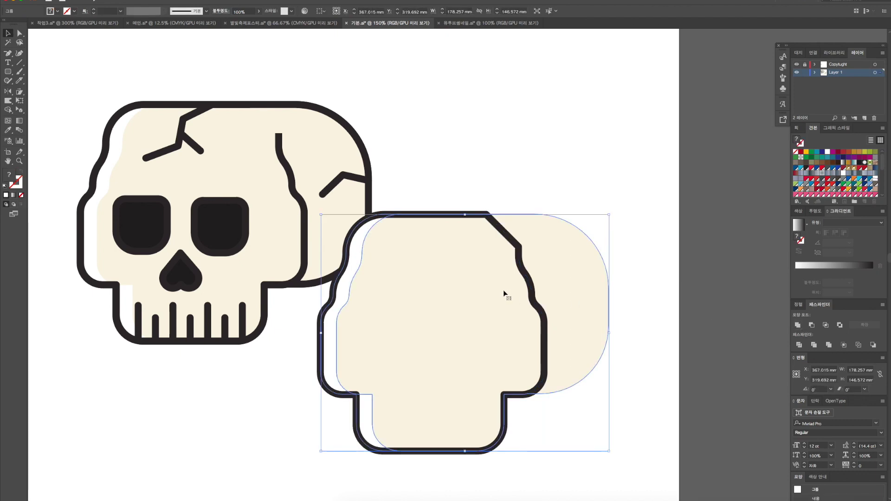
pyautogui.hotkey('ctrl', 'shift', 'a')
pyautogui.click(584, 277)
pyautogui.click(472, 303)
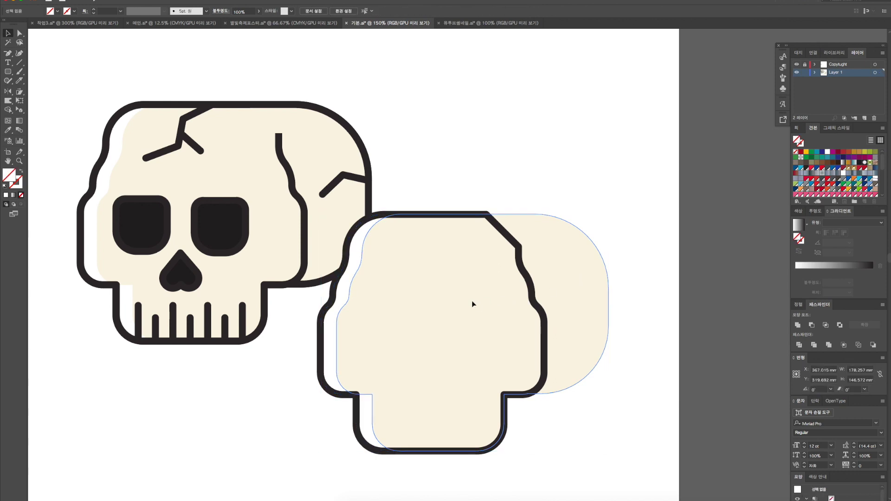
pyautogui.keyDown('shift'); pyautogui.click(571, 253); pyautogui.keyUp('shift')
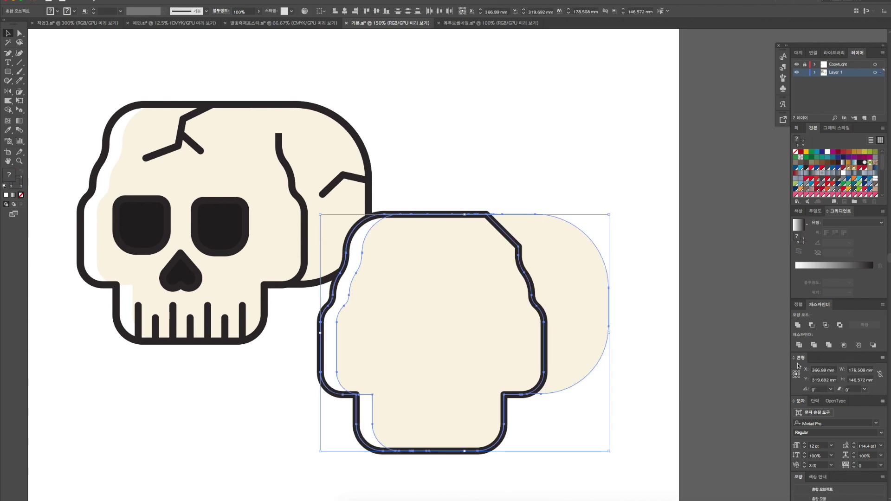
# - Divide the overlapping shapes with Pathfinder and delete the front, left-outline and curved-stroke pieces
pyautogui.click(800, 346)
pyautogui.press('a')
pyautogui.click(484, 324)
pyautogui.press('Delete')
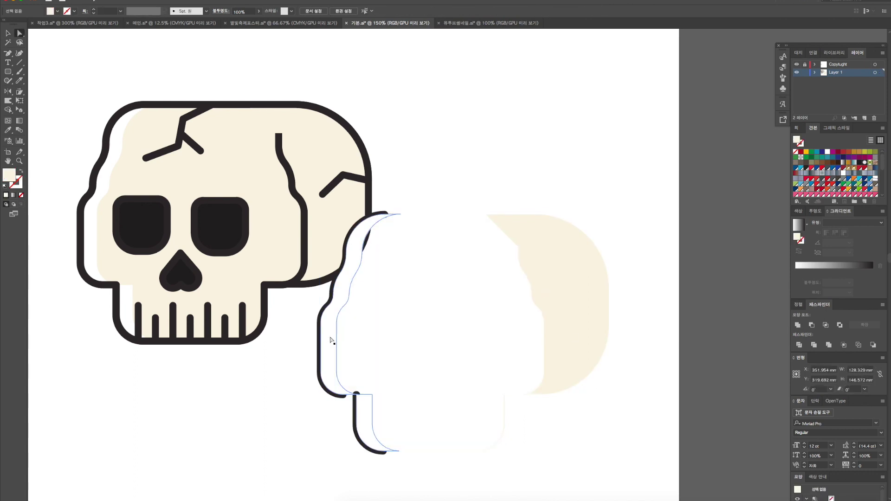
pyautogui.click(321, 343)
pyautogui.press('Delete')
pyautogui.click(358, 412)
pyautogui.press('Delete')
# - Move the beige crescent nearer the skull and recolour it a darker beige
pyautogui.click(567, 324)
pyautogui.moveTo(577, 310); pyautogui.dragTo(508, 333)
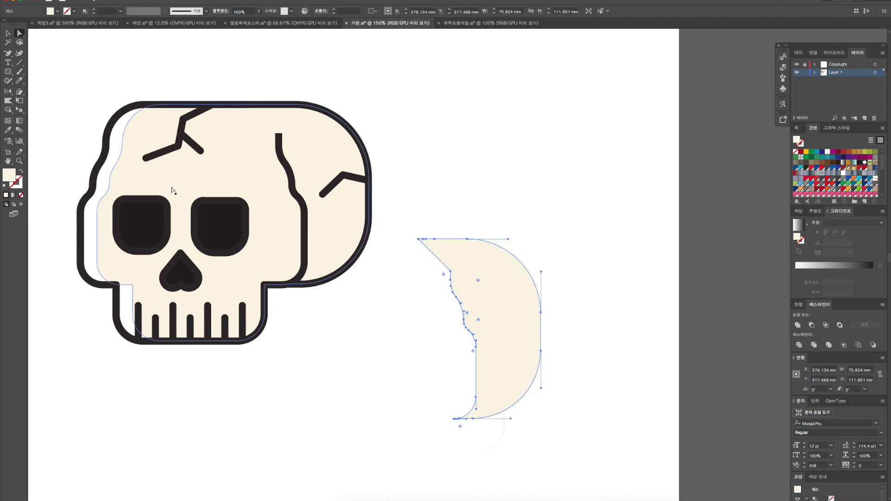
pyautogui.doubleClick(5, 180)
pyautogui.moveTo(587, 219); pyautogui.dragTo(588, 225)
pyautogui.click(747, 221)
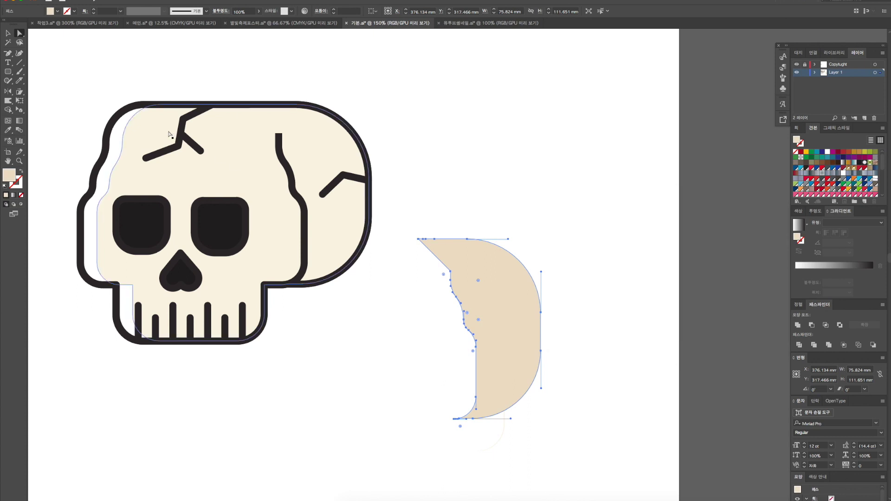
pyautogui.click(19, 80)
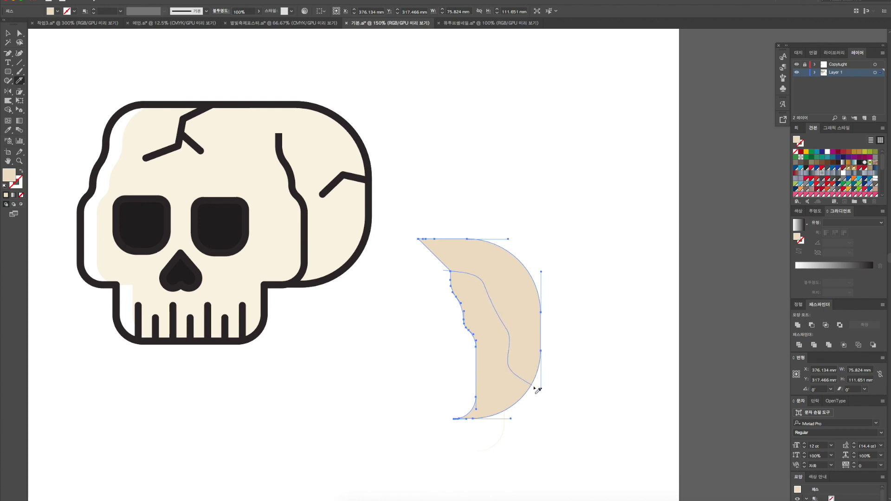
# - Delete the crescent's outer piece and place the beige shape on the skull's right side
pyautogui.press('a')
pyautogui.click(513, 308)
pyautogui.press('Delete')
pyautogui.moveTo(506, 323); pyautogui.dragTo(316, 193)
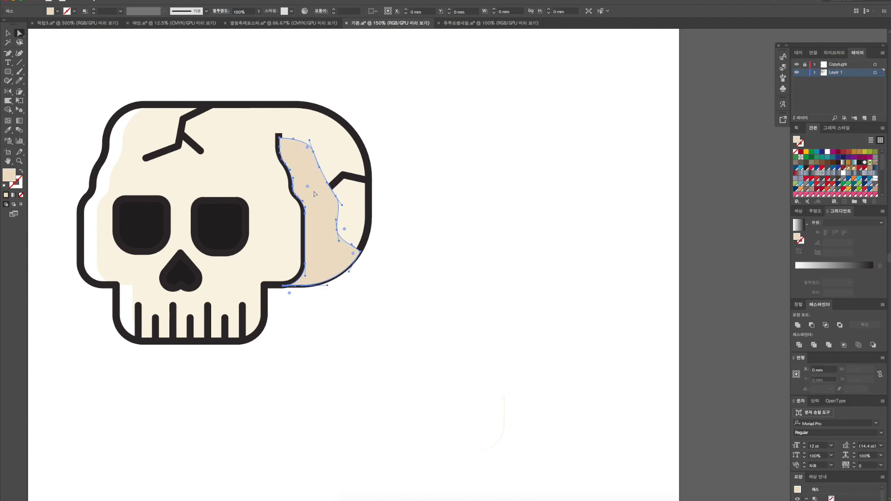
pyautogui.press('v')
pyautogui.click(483, 241)
pyautogui.click(338, 250)
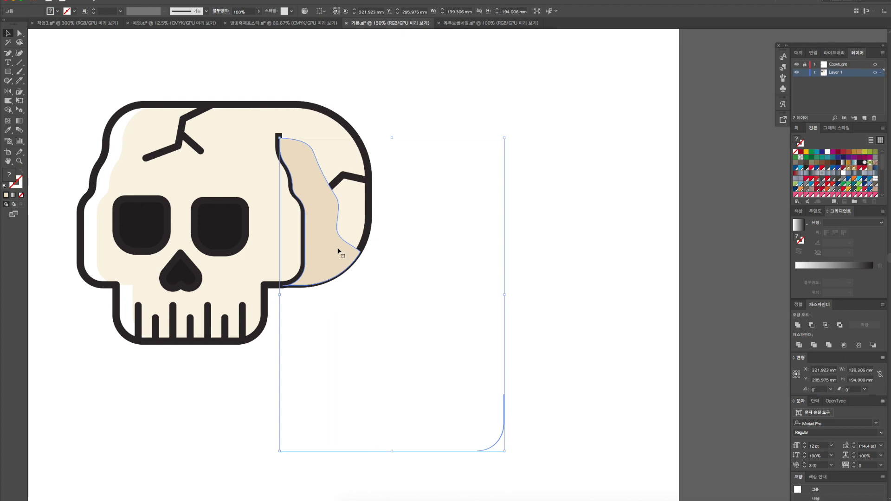
pyautogui.click(500, 444)
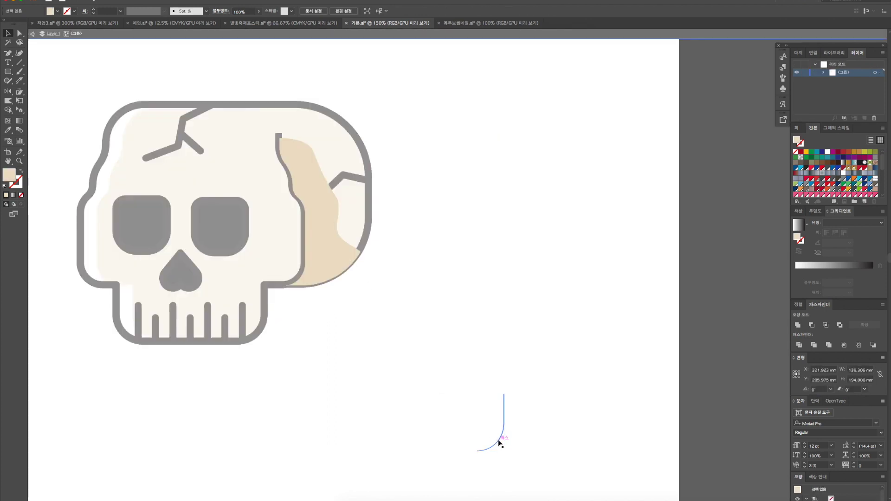
# - Select the beige shading shape, delete it, then undo to restore it
pyautogui.hscroll(-5, 405, 272)
pyautogui.click(492, 261)
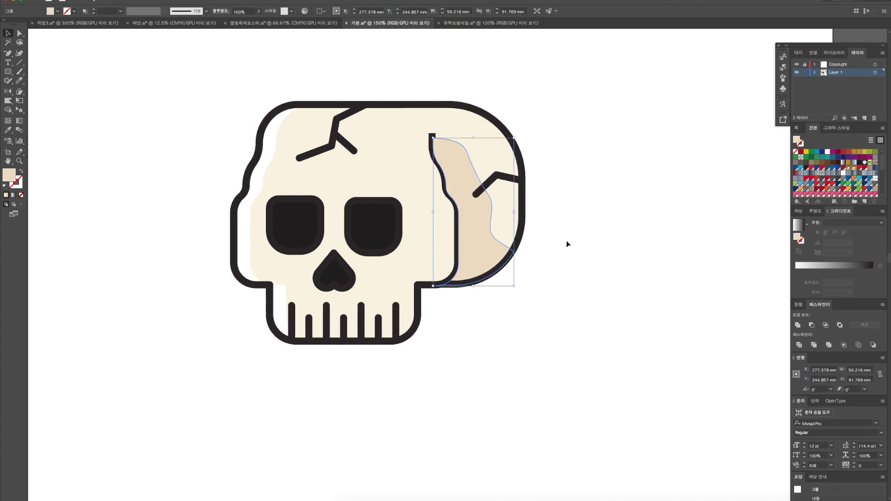
pyautogui.click(472, 228)
pyautogui.press('a')
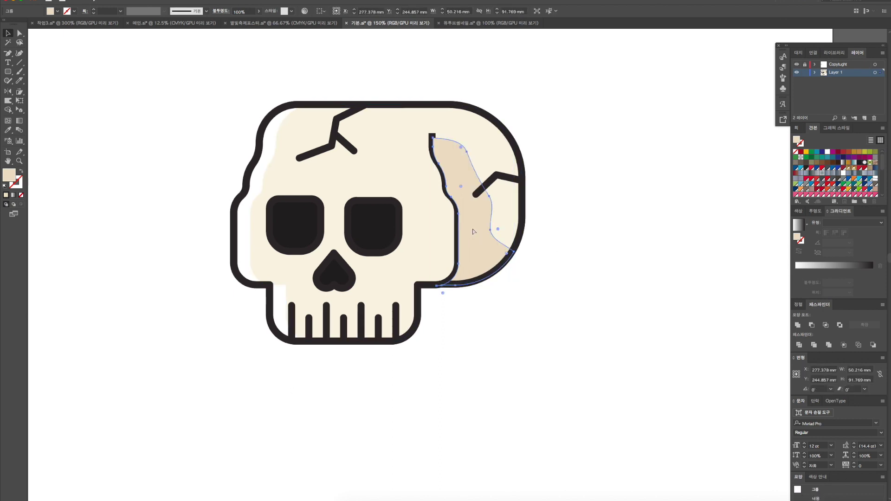
pyautogui.press('Delete')
pyautogui.hotkey('ctrl', 'z')
# - Select all seven tooth lines in the skull's jaw
pyautogui.click(546, 245)
pyautogui.hscroll(-3, 547, 245)
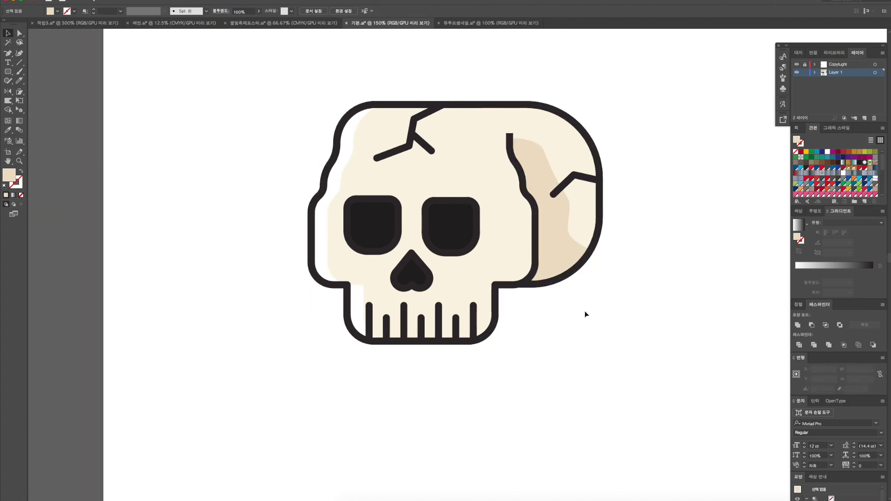
pyautogui.hscroll(2, 593, 316)
pyautogui.scroll(-1, 536, 323)
pyautogui.hscroll(-3, 528, 329)
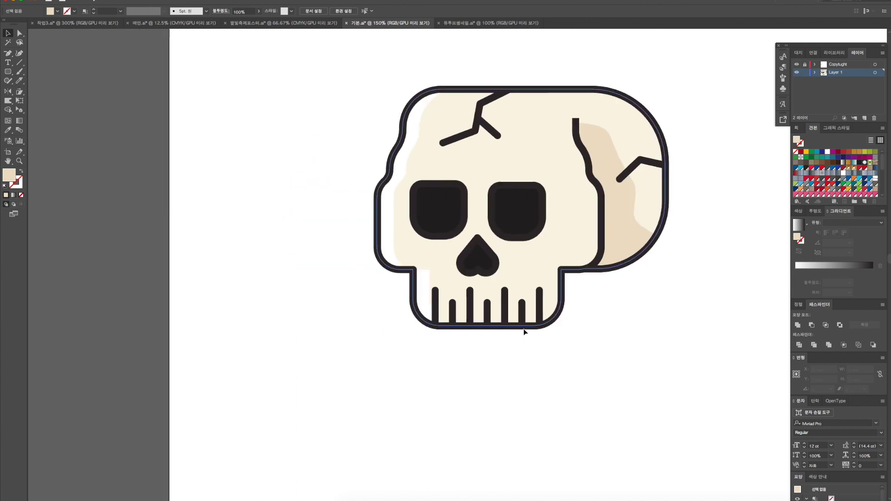
pyautogui.scroll(2, 485, 333)
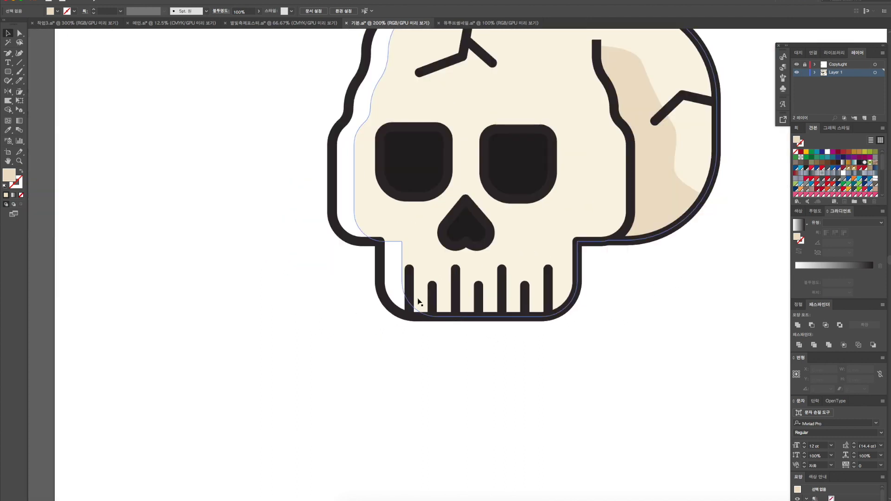
pyautogui.click(409, 294)
pyautogui.click(432, 297)
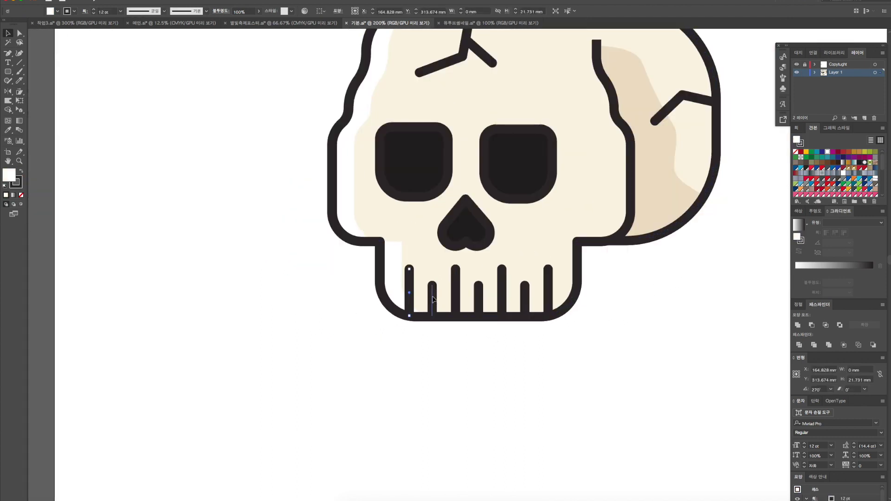
pyautogui.keyDown('shift'); pyautogui.click(455, 297); pyautogui.keyUp('shift')
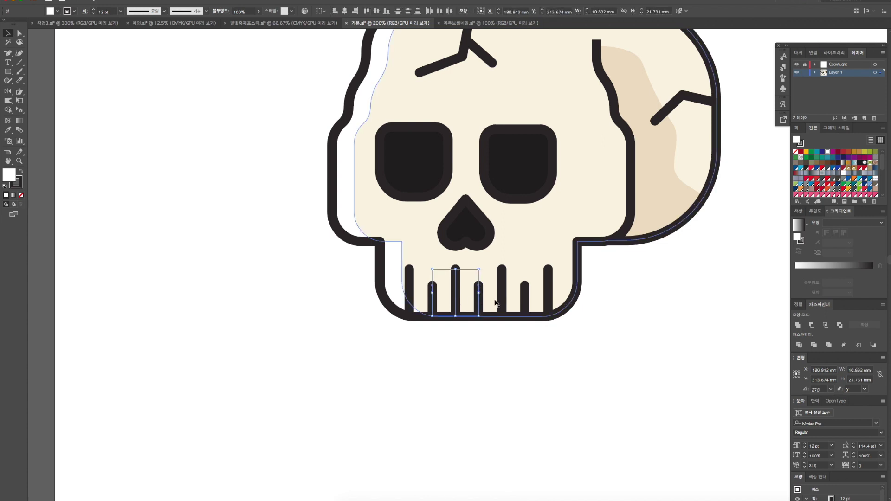
pyautogui.keyDown('shift'); pyautogui.click(502, 297); pyautogui.keyUp('shift')
pyautogui.keyDown('shift'); pyautogui.click(526, 301); pyautogui.keyUp('shift')
pyautogui.keyDown('shift'); pyautogui.click(409, 293); pyautogui.keyUp('shift')
# - Duplicate the tooth lines below the skull and expand the copies into shapes
pyautogui.moveTo(504, 301); pyautogui.dragTo(483, 274)
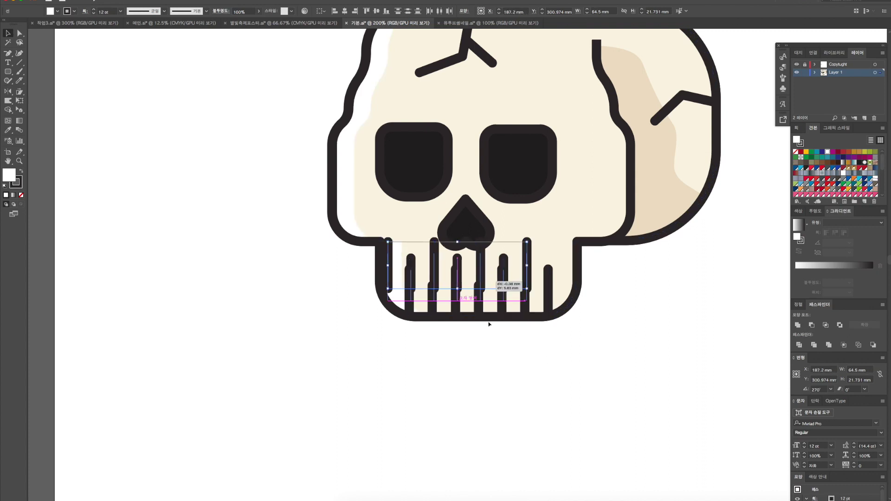
pyautogui.moveTo(483, 274); pyautogui.dragTo(505, 369)
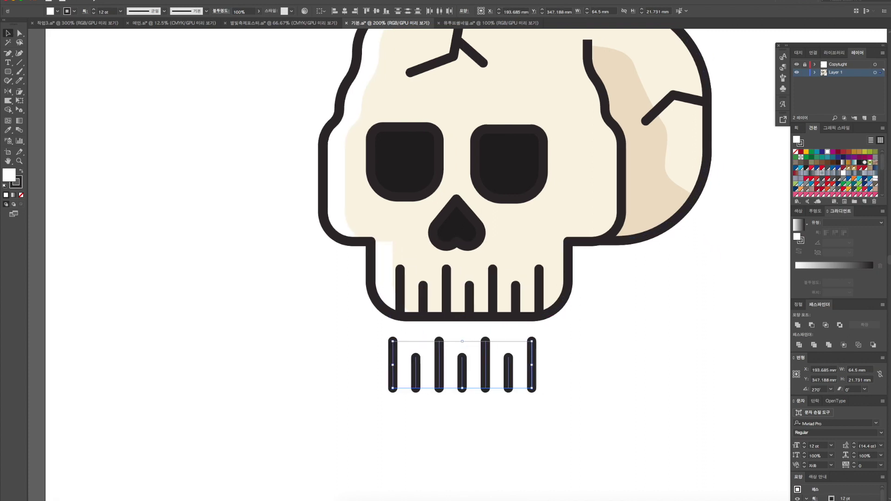
pyautogui.click(106, 1)
pyautogui.click(112, 62)
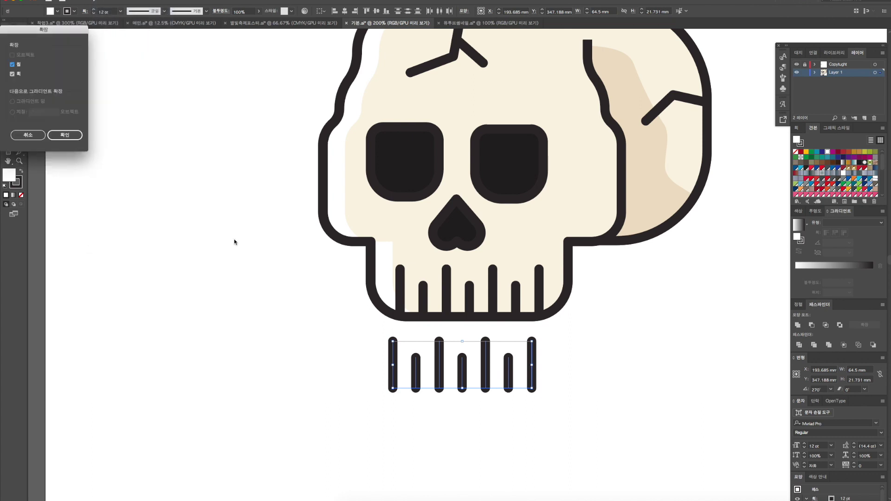
pyautogui.press('Return')
# - Eyedrop the skull's beige onto the copies and move them up beside the teeth
pyautogui.press('i')
pyautogui.click(629, 172)
pyautogui.press('v')
pyautogui.moveTo(488, 362)
pyautogui.mouseDown()
pyautogui.moveTo(498, 291)
pyautogui.moveTo(477, 311)
pyautogui.mouseUp()
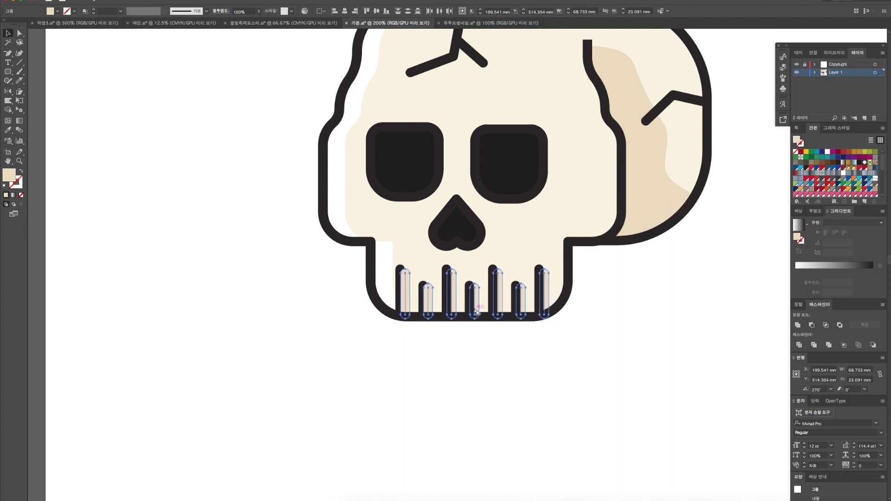
pyautogui.click(475, 345)
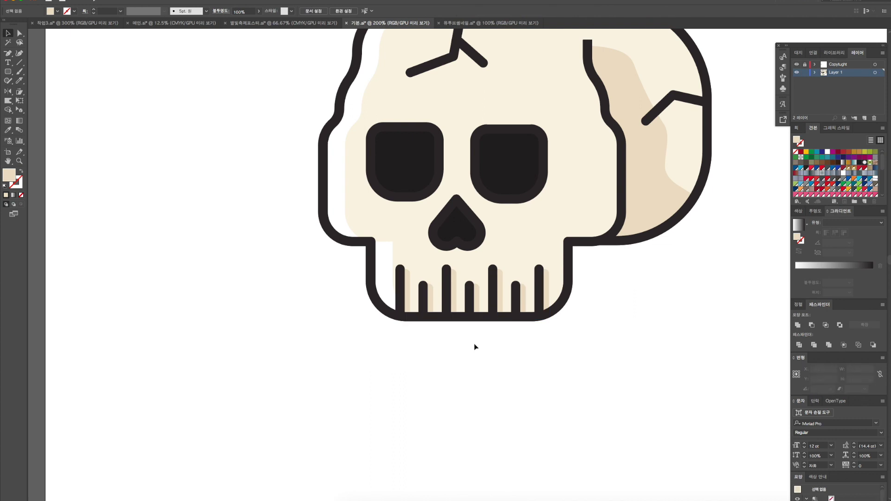
# - Enlarge both eye sockets and nudge them into position
pyautogui.scroll(-1, 474, 344)
pyautogui.hscroll(3, 529, 342)
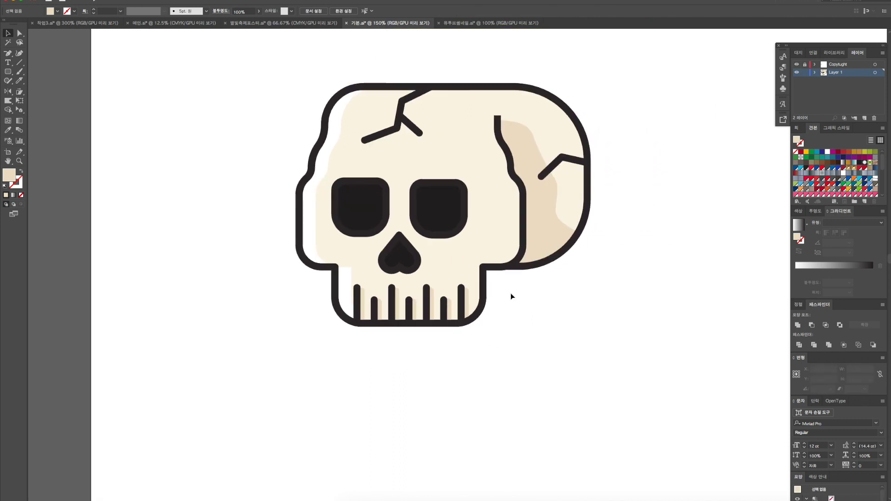
pyautogui.click(358, 204)
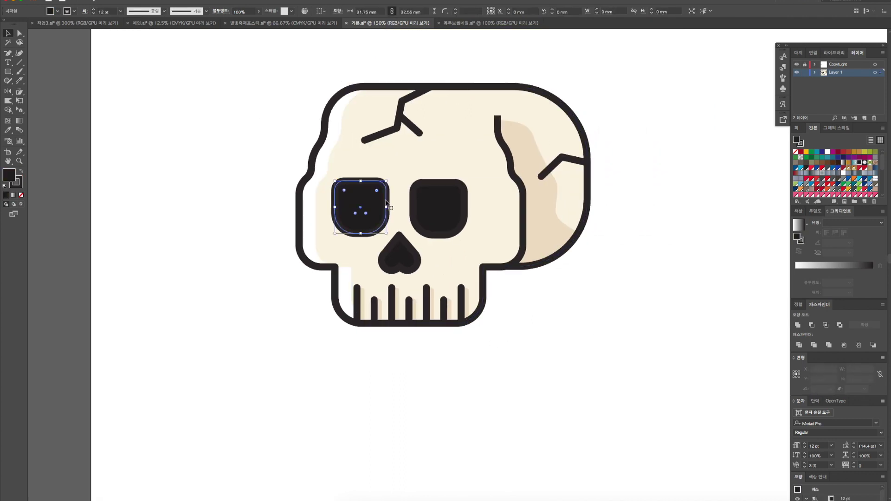
pyautogui.keyDown('shift'); pyautogui.click(443, 207); pyautogui.keyUp('shift')
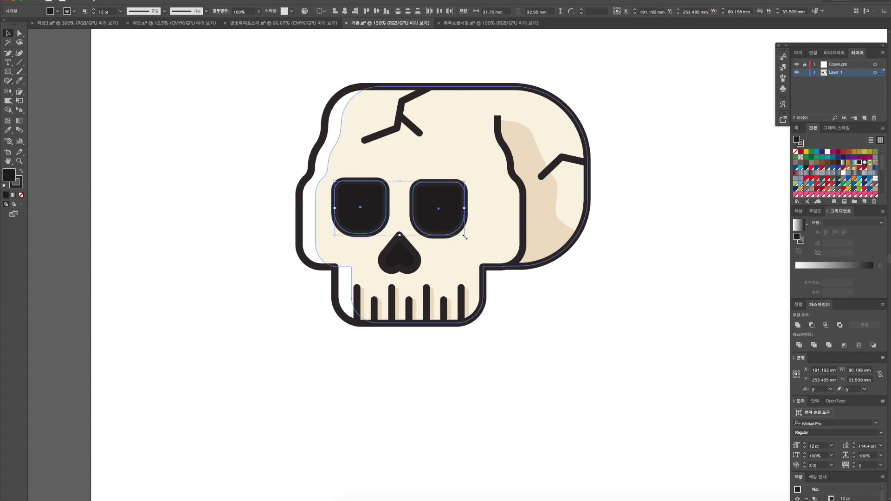
pyautogui.moveTo(465, 236); pyautogui.dragTo(476, 240)
pyautogui.click(519, 313)
pyautogui.moveTo(464, 223); pyautogui.dragTo(458, 223)
pyautogui.keyDown('shift'); pyautogui.click(353, 199); pyautogui.keyUp('shift')
pyautogui.moveTo(352, 209); pyautogui.dragTo(358, 210)
pyautogui.click(554, 318)
# - Select every part of the skull and group them together
pyautogui.moveTo(553, 318); pyautogui.dragTo(628, 323)
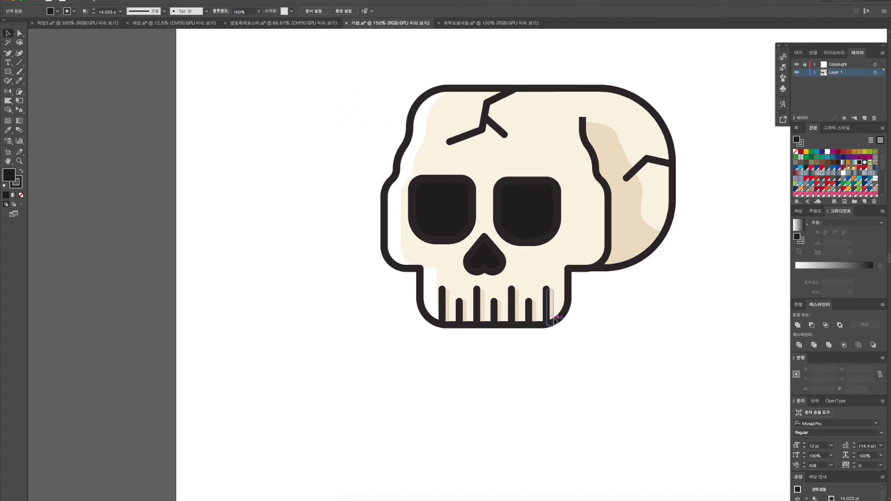
pyautogui.hscroll(5, 627, 322)
pyautogui.scroll(3, 627, 322)
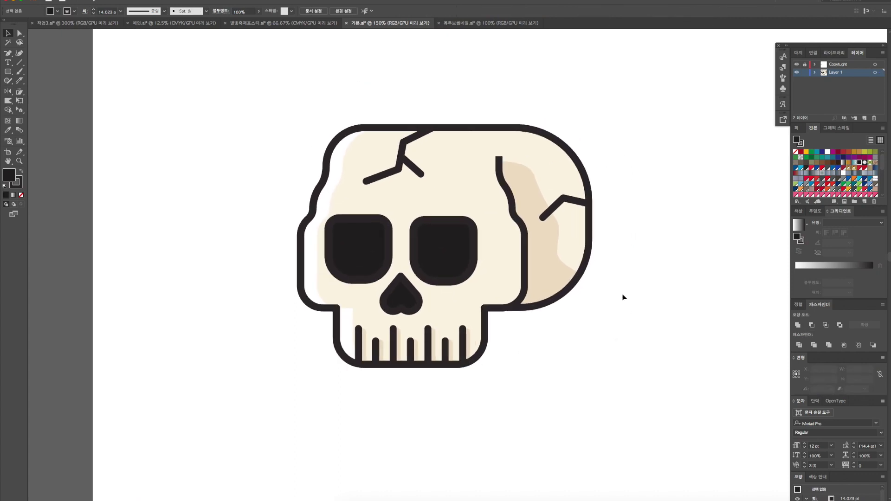
pyautogui.scroll(-2, 623, 297)
pyautogui.scroll(1, 622, 321)
pyautogui.scroll(-1, 621, 321)
pyautogui.hscroll(3, 621, 320)
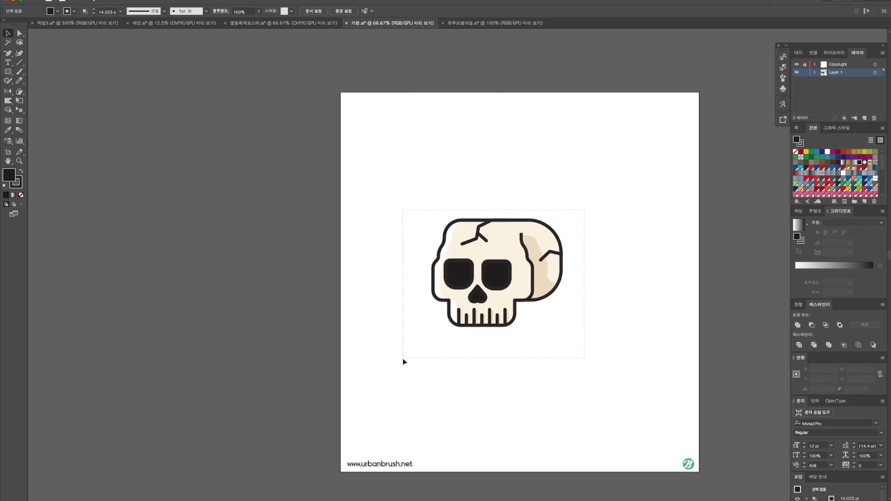
pyautogui.moveTo(404, 362); pyautogui.dragTo(403, 359)
pyautogui.rightClick(495, 277)
pyautogui.click(522, 326)
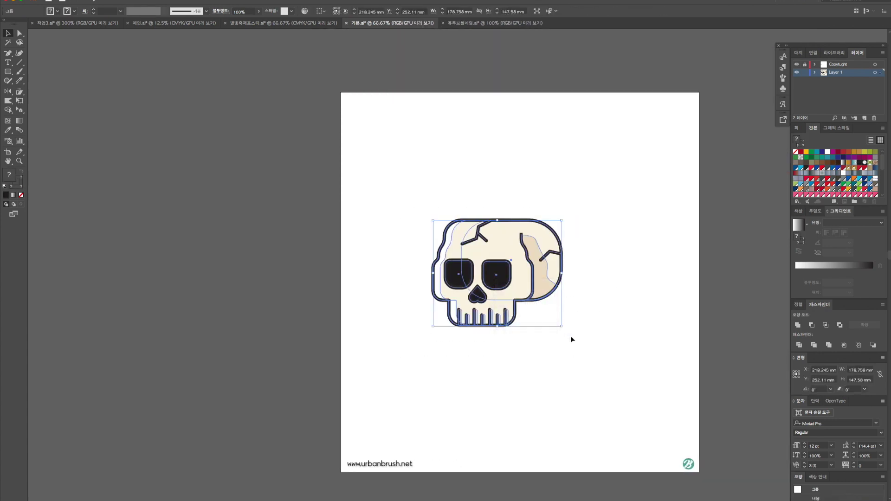
# - Scale the grouped skull up proportionally and centre it on the artboard
pyautogui.moveTo(563, 328); pyautogui.dragTo(620, 385)
pyautogui.moveTo(540, 315)
pyautogui.mouseDown()
pyautogui.moveTo(532, 307)
pyautogui.moveTo(538, 300)
pyautogui.mouseUp()
pyautogui.moveTo(526, 219); pyautogui.dragTo(524, 211)
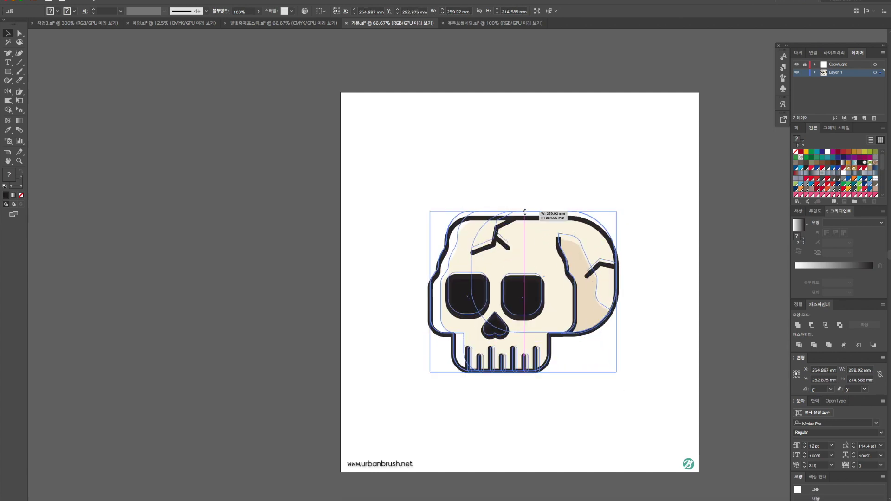
pyautogui.hotkey('ctrl', 'z')
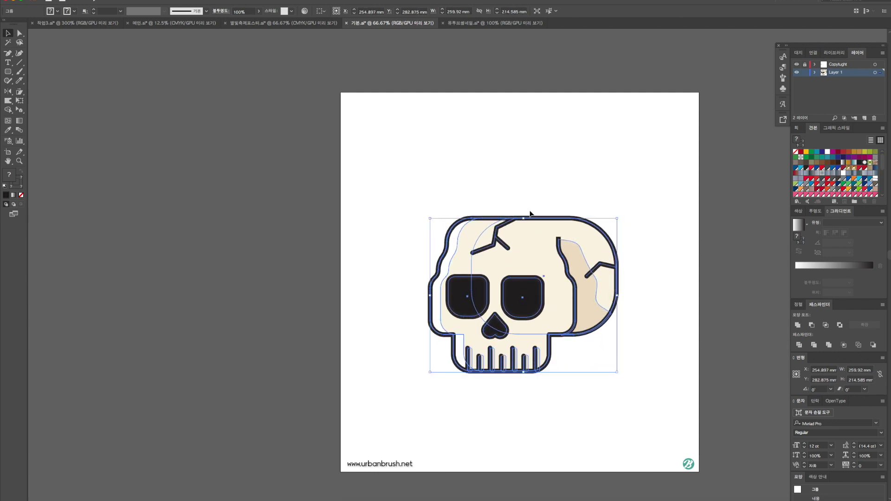
pyautogui.click(623, 386)
pyautogui.moveTo(599, 388)
pyautogui.mouseDown()
pyautogui.moveTo(475, 276)
pyautogui.moveTo(473, 291)
pyautogui.mouseUp()
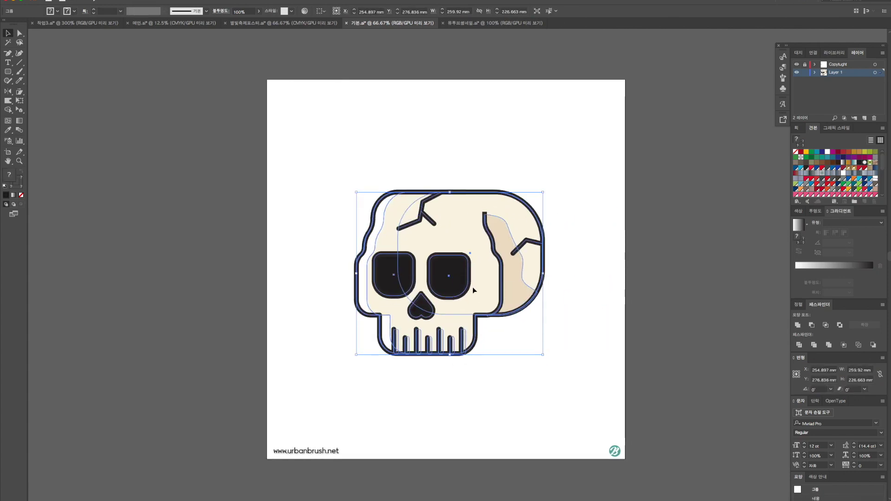
pyautogui.moveTo(473, 288); pyautogui.dragTo(532, 289)
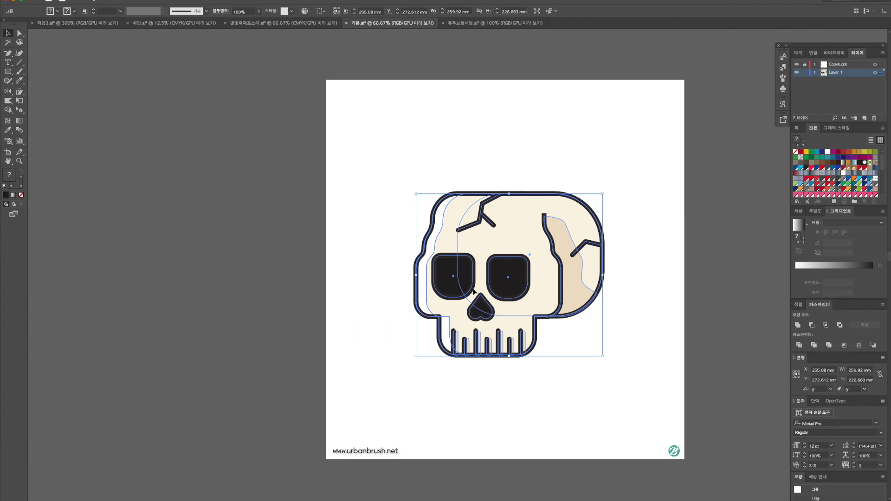
pyautogui.click(359, 319)
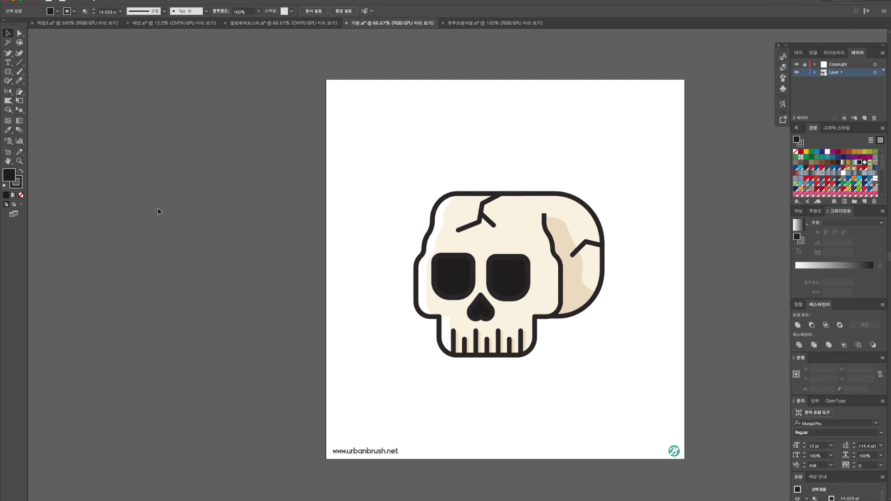
# - Draw a pink rectangle over the whole artboard with a stroke weight of 0
pyautogui.moveTo(9, 72); pyautogui.dragTo(28, 72)
pyautogui.moveTo(325, 79); pyautogui.dragTo(684, 459)
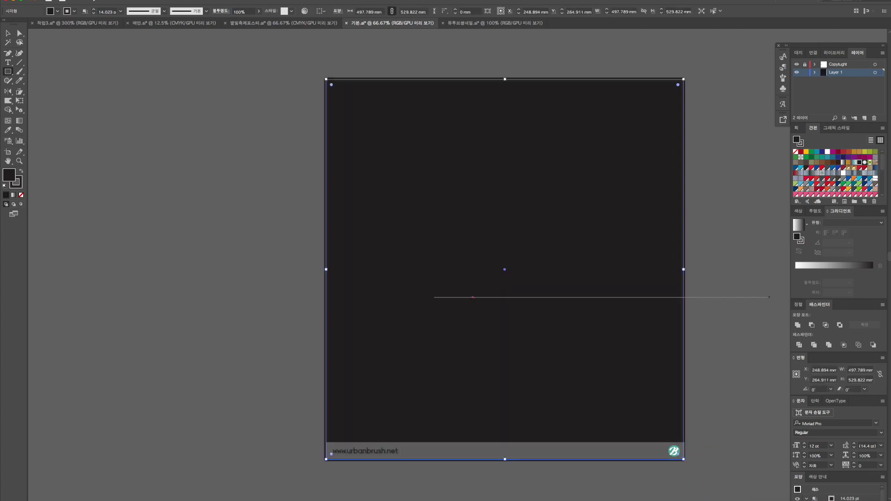
pyautogui.click(857, 196)
pyautogui.click(102, 12)
pyautogui.write('0')
pyautogui.press('Return')
# - Centre the pink rectangle on the artboard and widen its left edge slightly
pyautogui.press('v')
pyautogui.moveTo(431, 306); pyautogui.dragTo(433, 306)
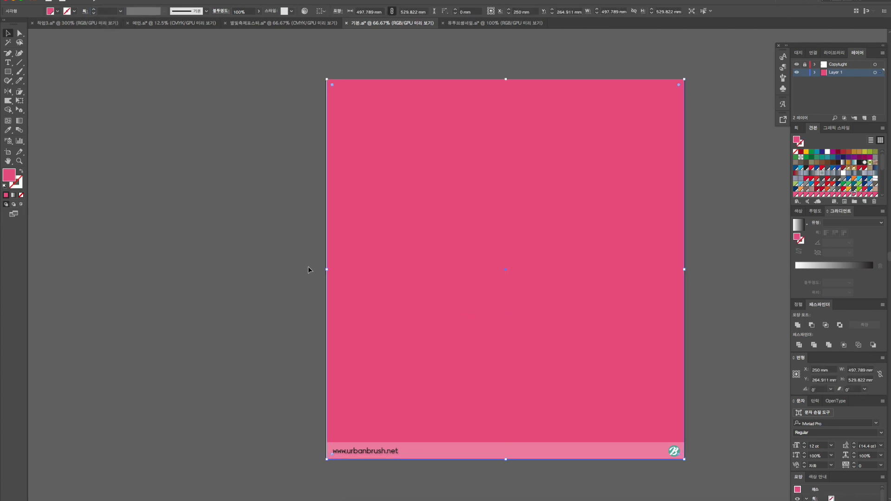
pyautogui.scroll(1, 308, 270)
pyautogui.moveTo(337, 272); pyautogui.dragTo(335, 272)
pyautogui.click(301, 281)
pyautogui.scroll(-2, 300, 282)
# - Send the pink rectangle to the back, behind the skull
pyautogui.click(480, 281)
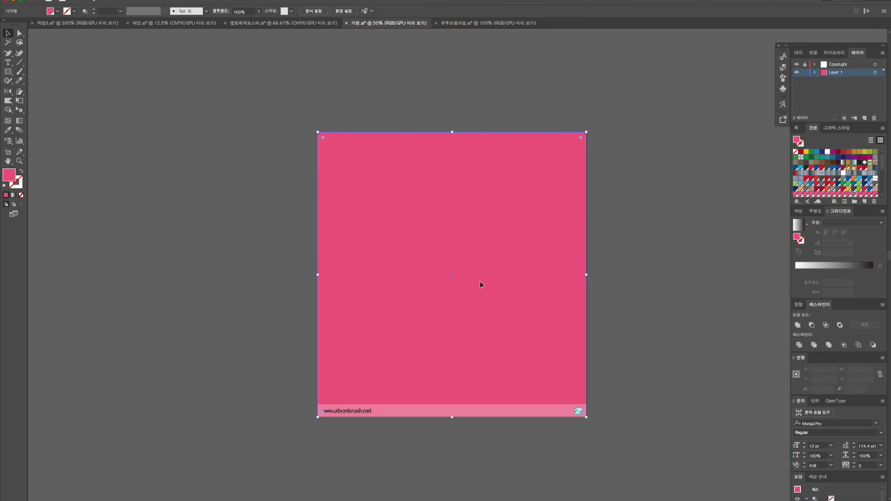
pyautogui.rightClick(468, 286)
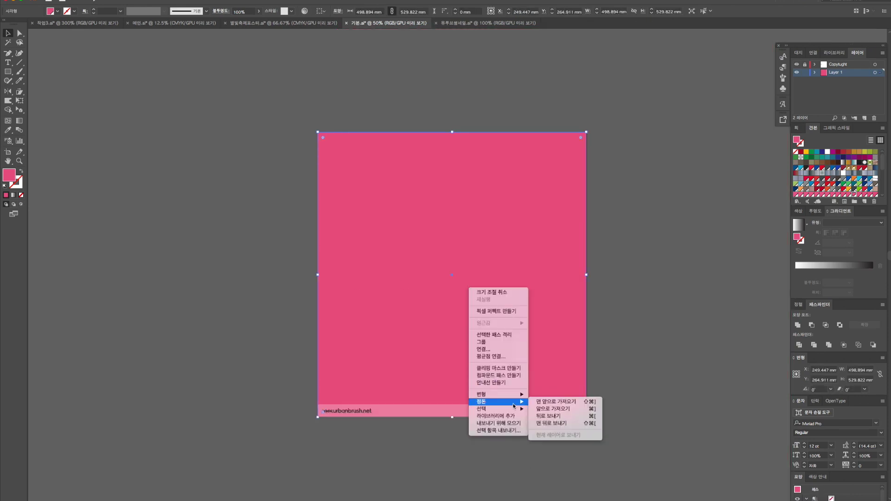
pyautogui.moveTo(498, 394)
pyautogui.click(564, 423)
pyautogui.click(630, 322)
pyautogui.hscroll(-2, 604, 343)
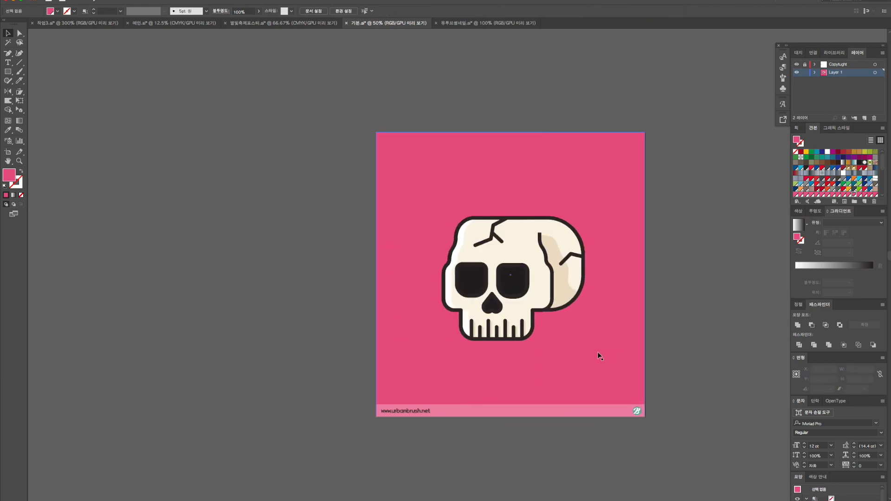
pyautogui.scroll(1, 598, 352)
pyautogui.scroll(1, 597, 352)
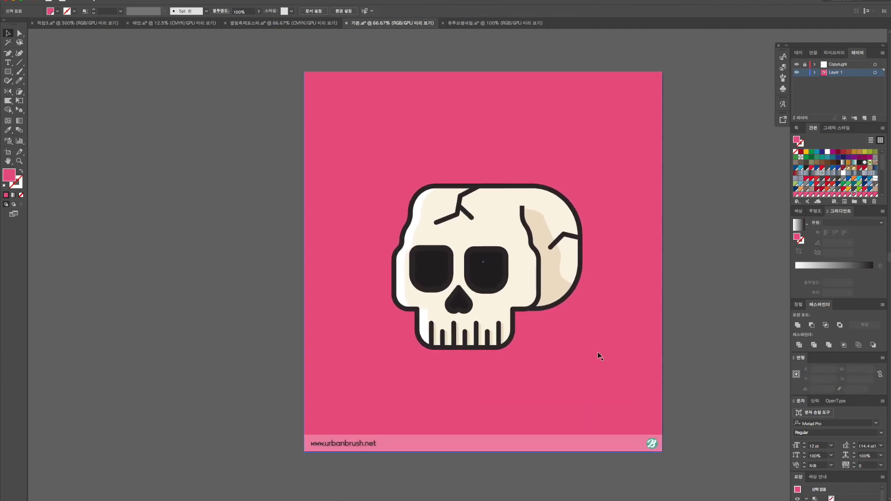